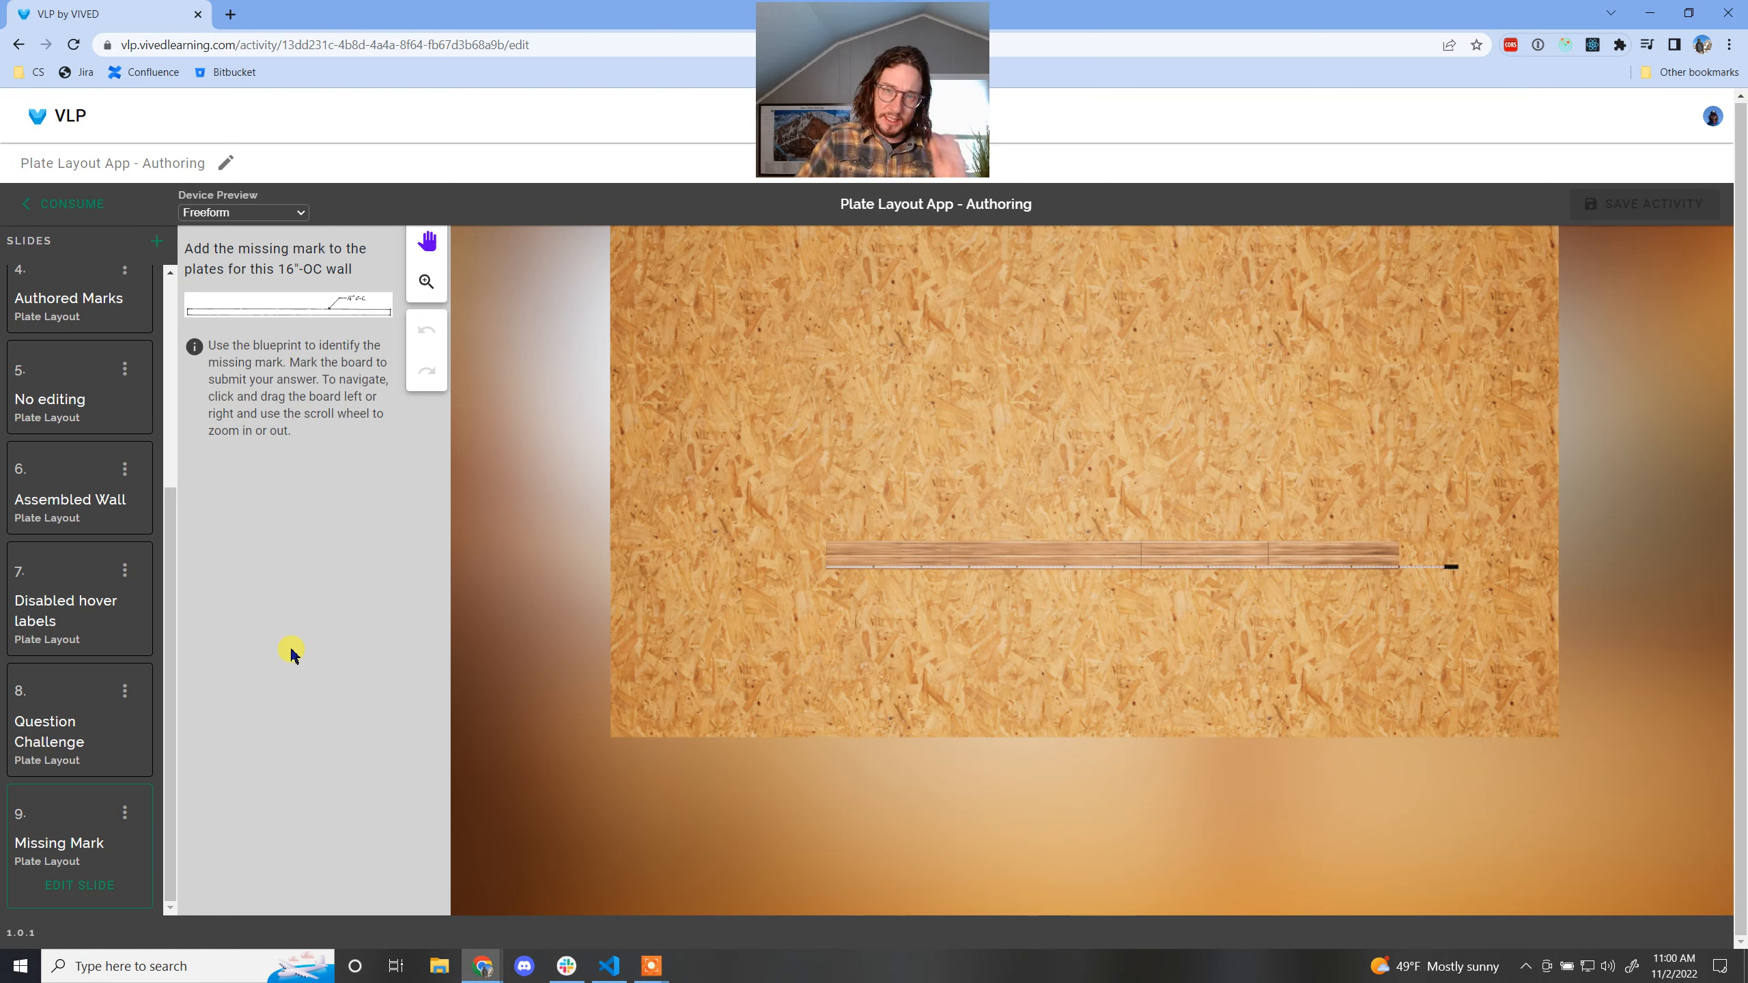
- Add a new Plate Layout slide to the activity and set its challenge to Layout Plates
left_click(143, 228)
left_click(215, 543)
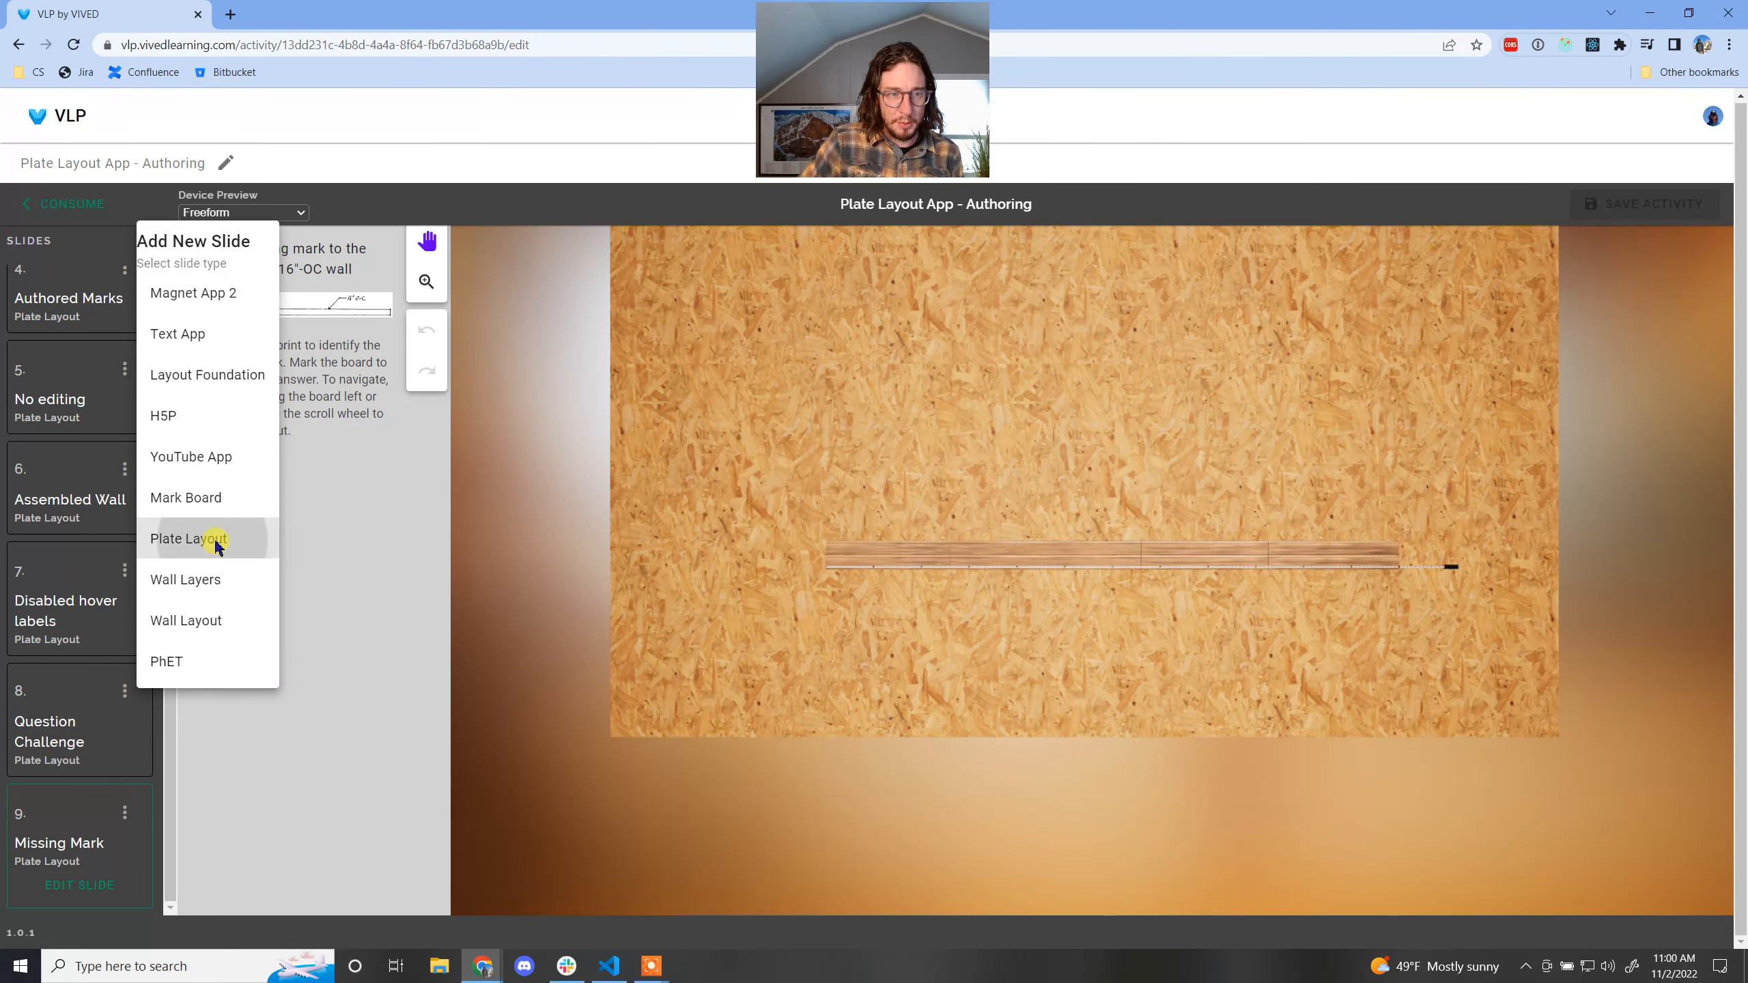
left_click(1561, 396)
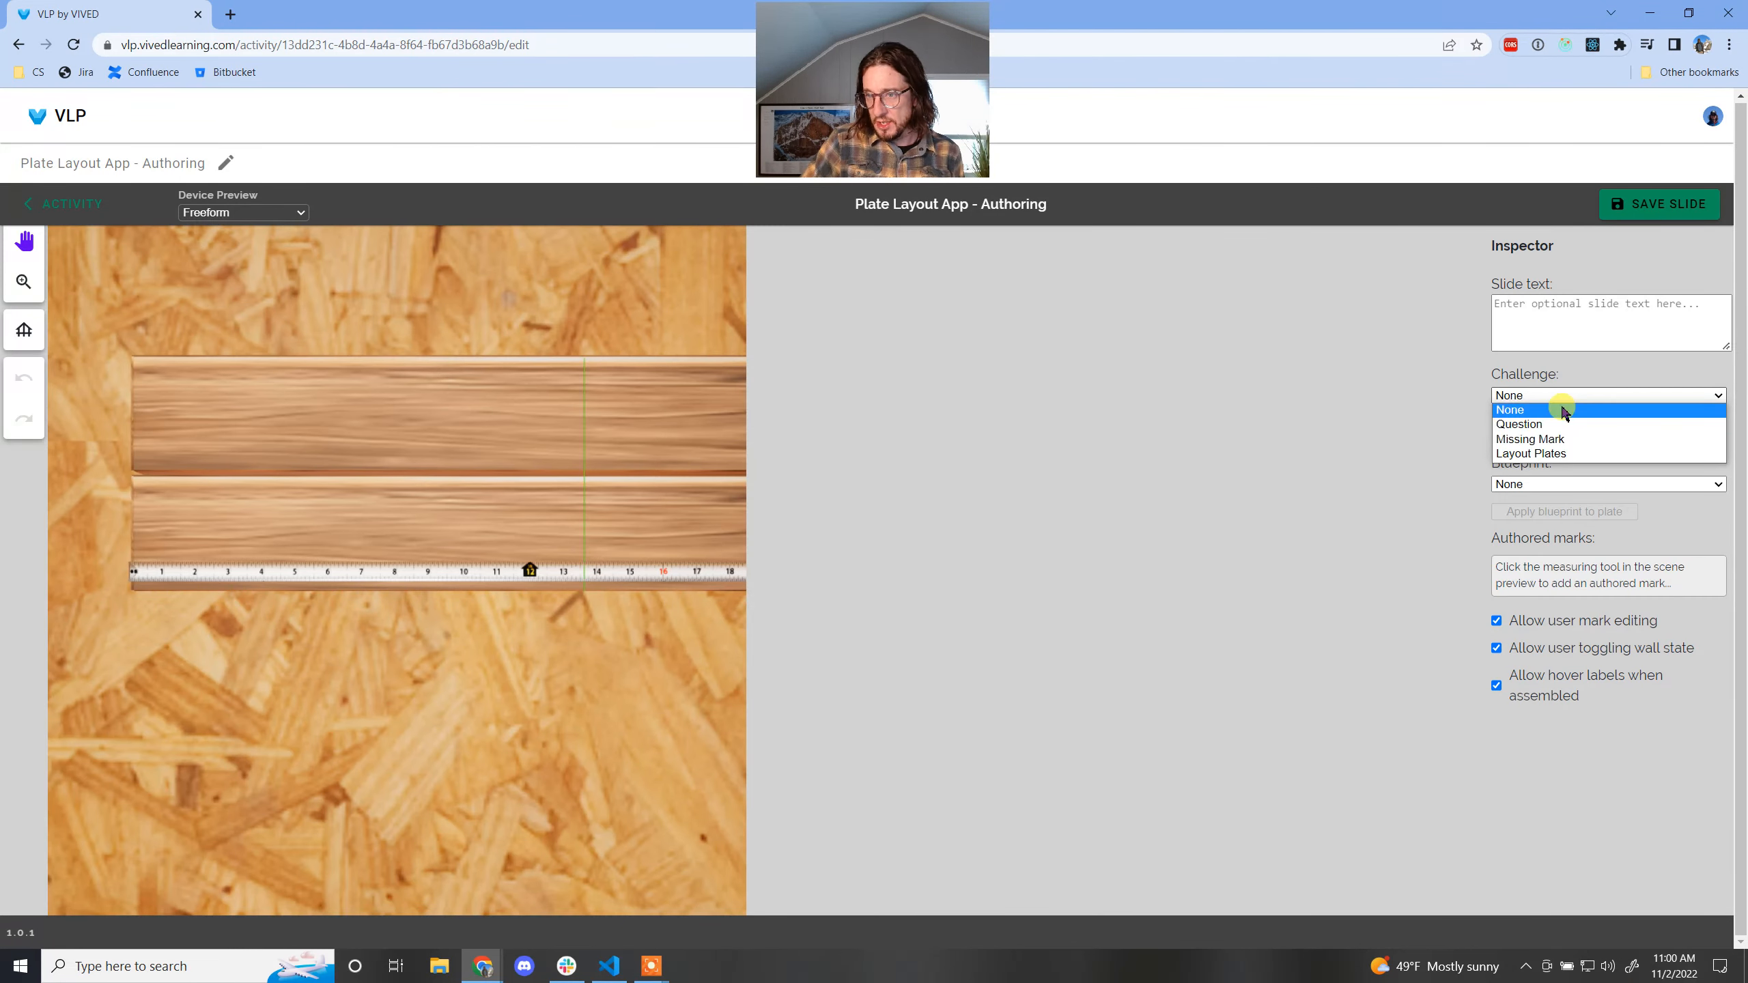
left_click(1544, 456)
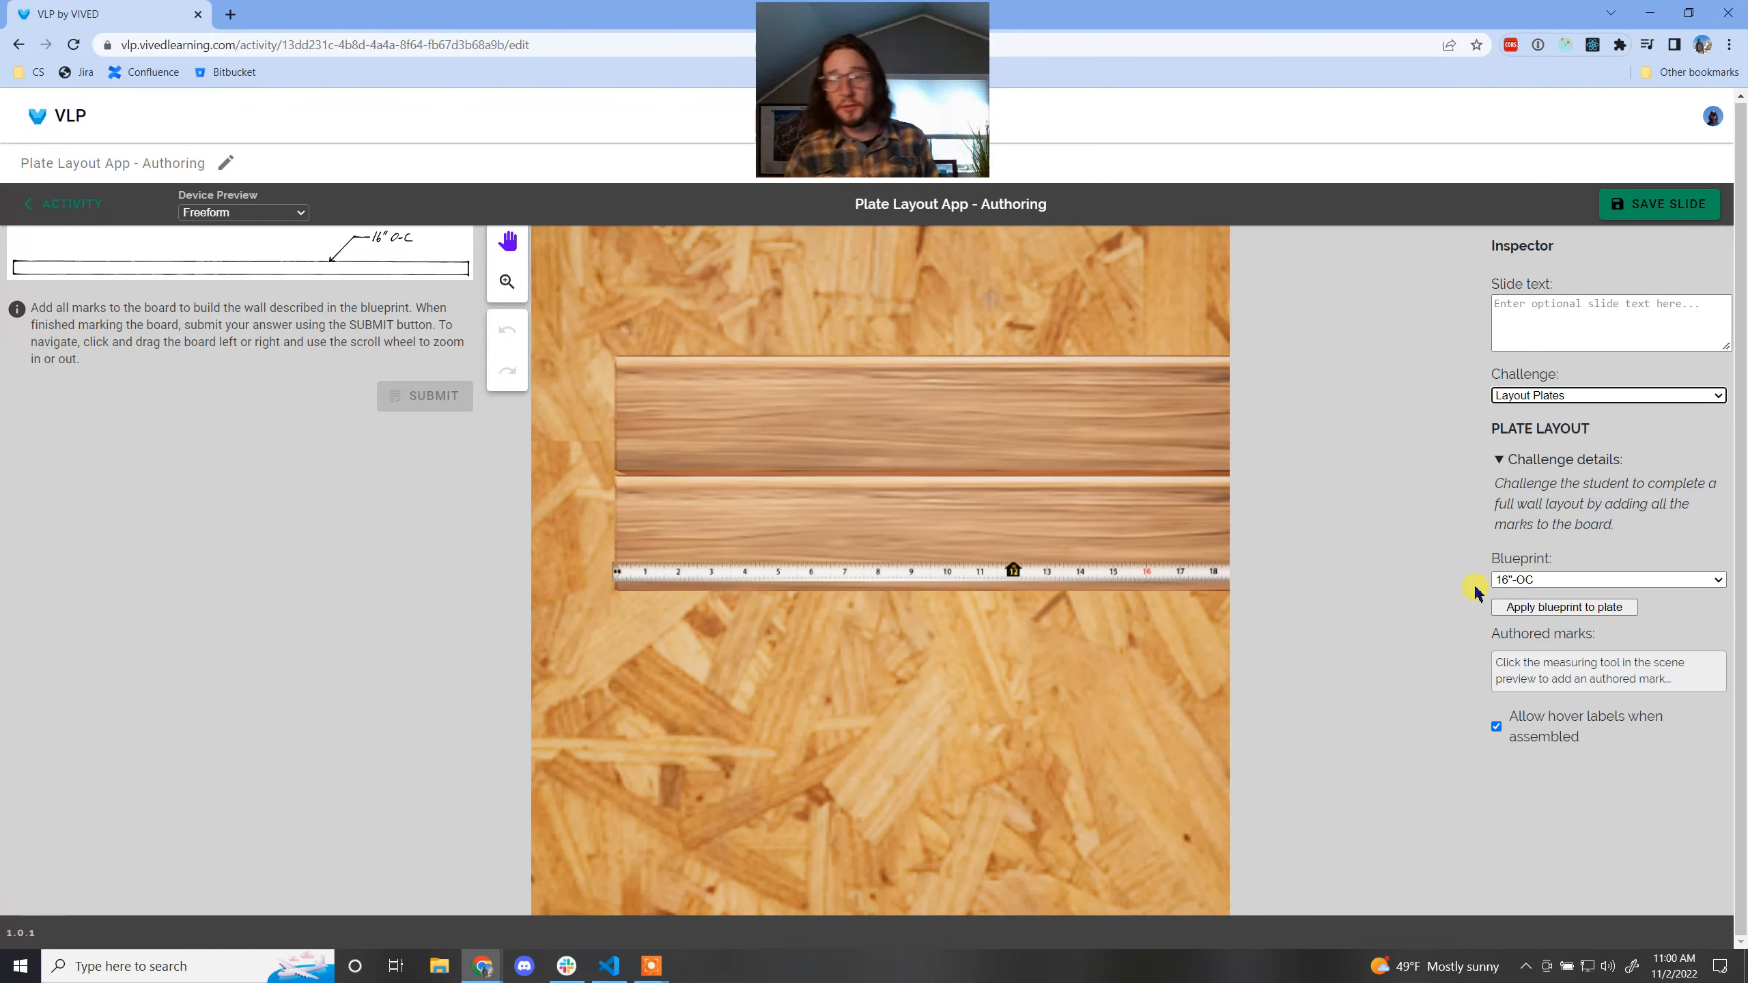
- Enter the slide text "Layout a simple wall with studs set 16"-OC" and save the slide
left_click(1612, 319)
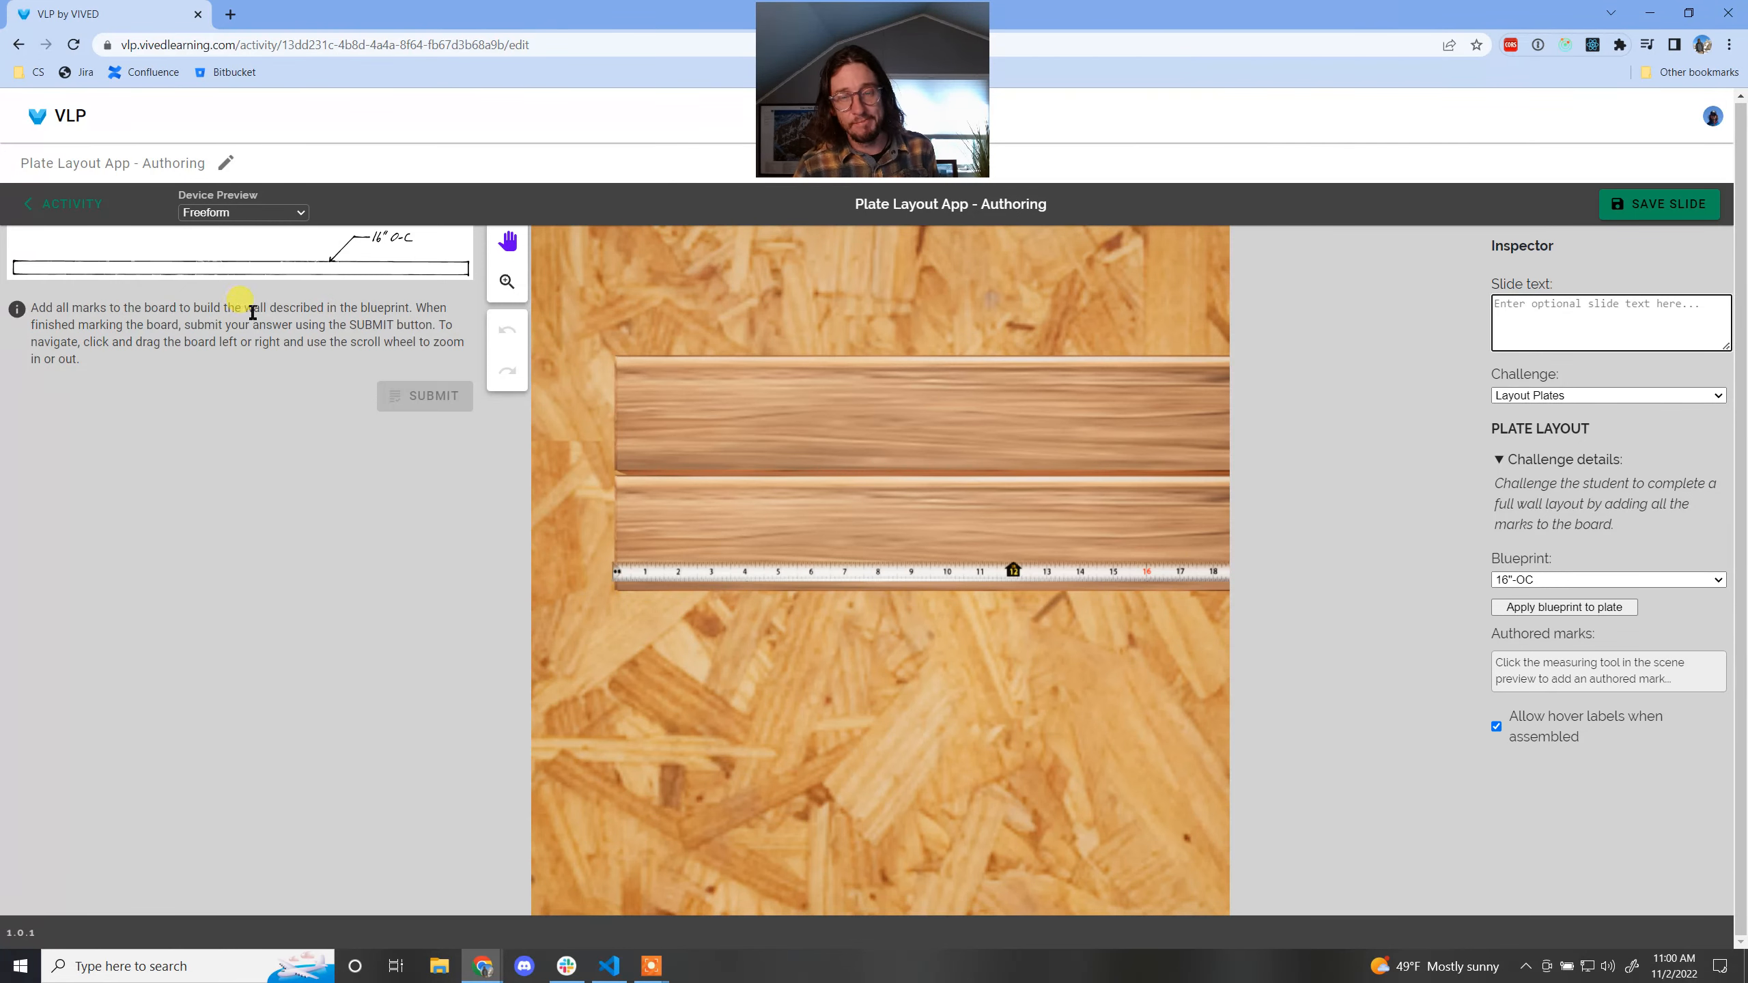
scroll(873, 729, "down", 5)
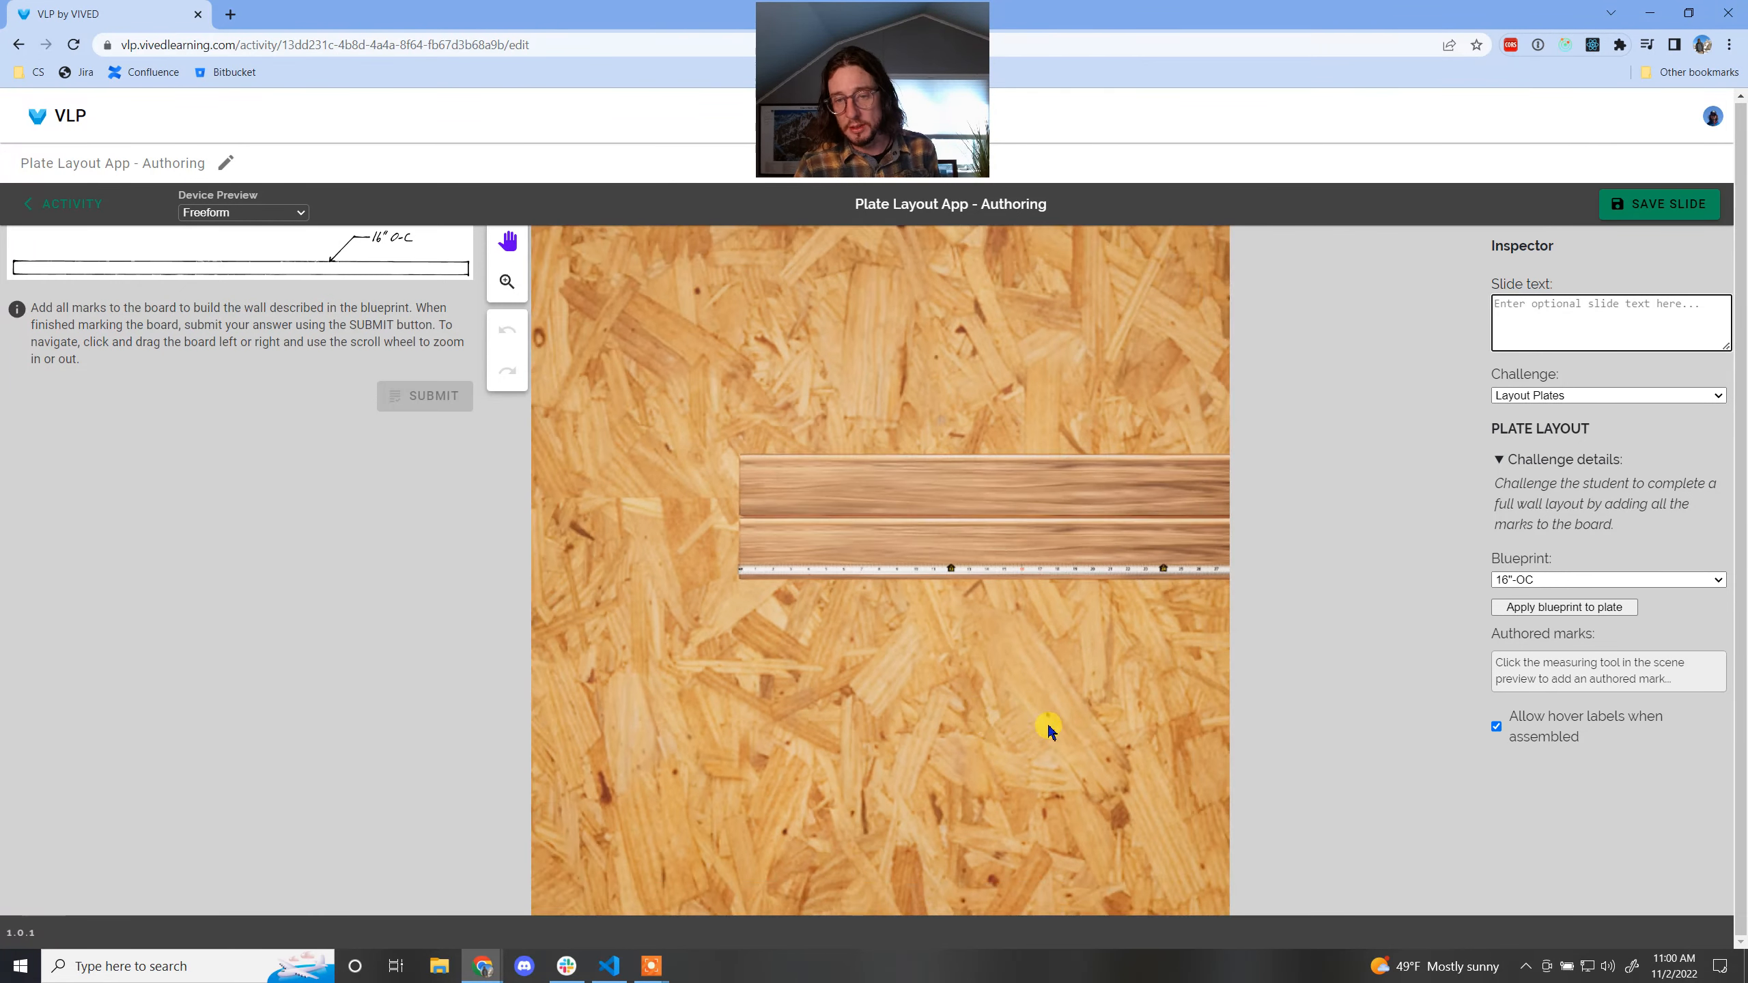
left_click_drag(1027, 722, 901, 705)
scroll(900, 705, "down", 3)
scroll(900, 706, "up", 3)
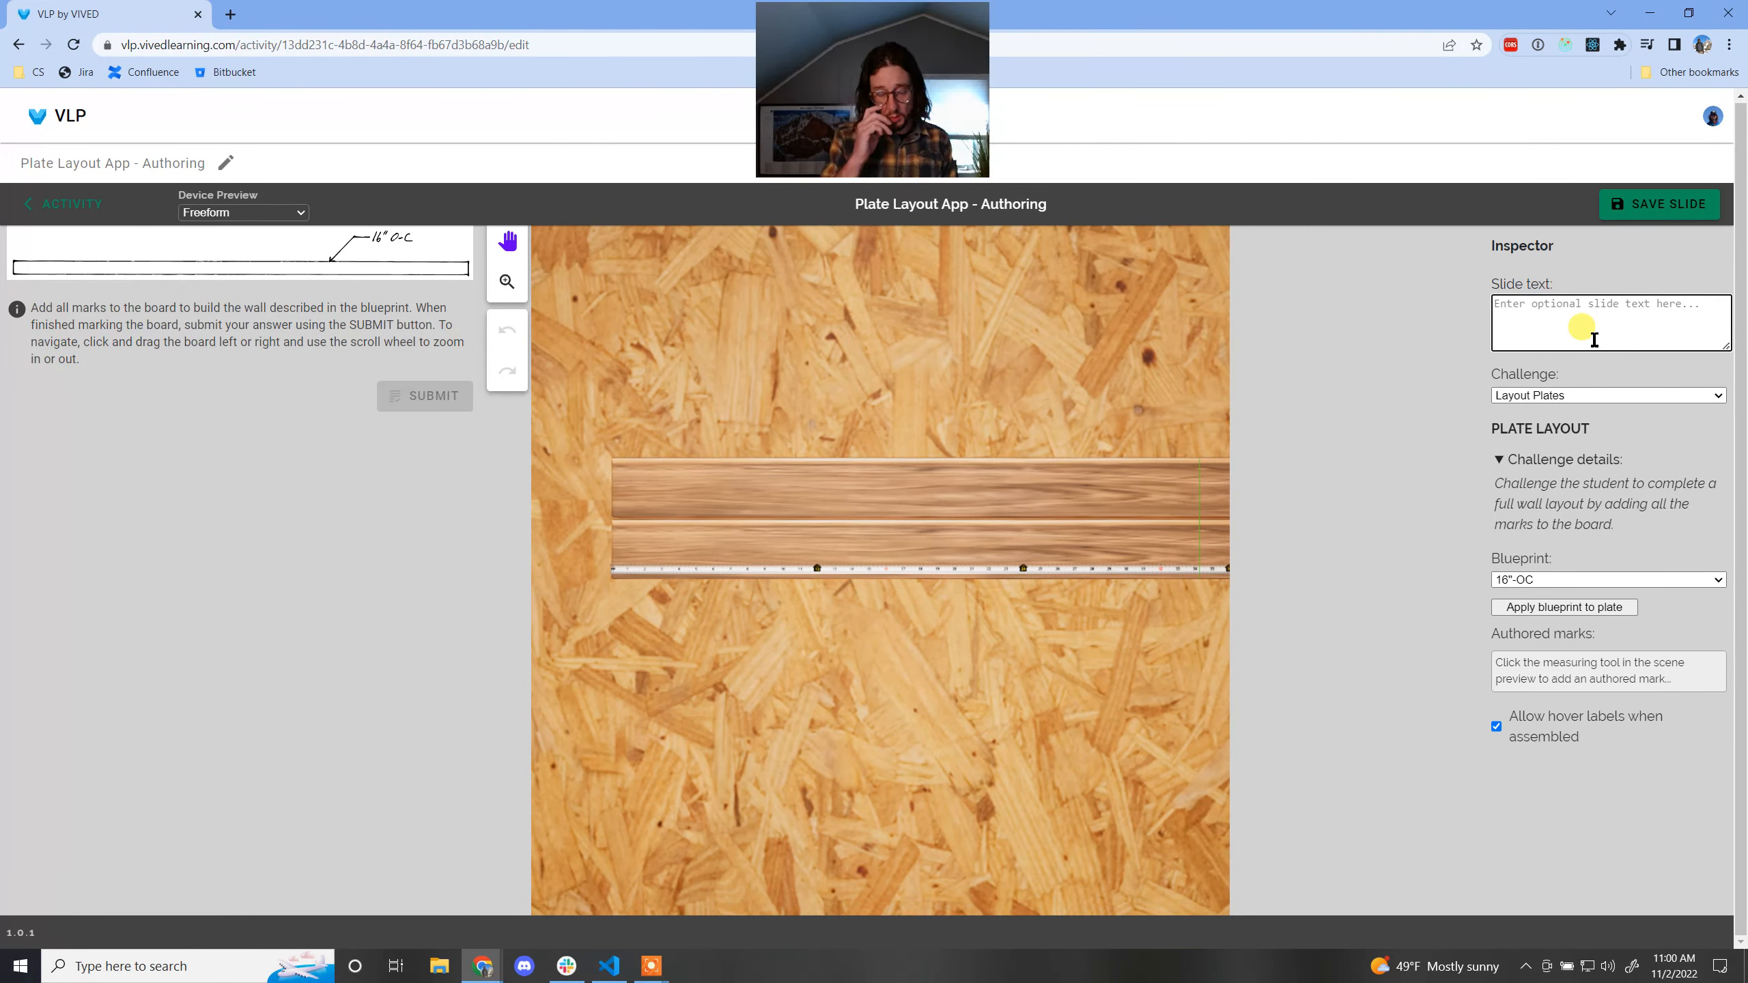
type("Layou")
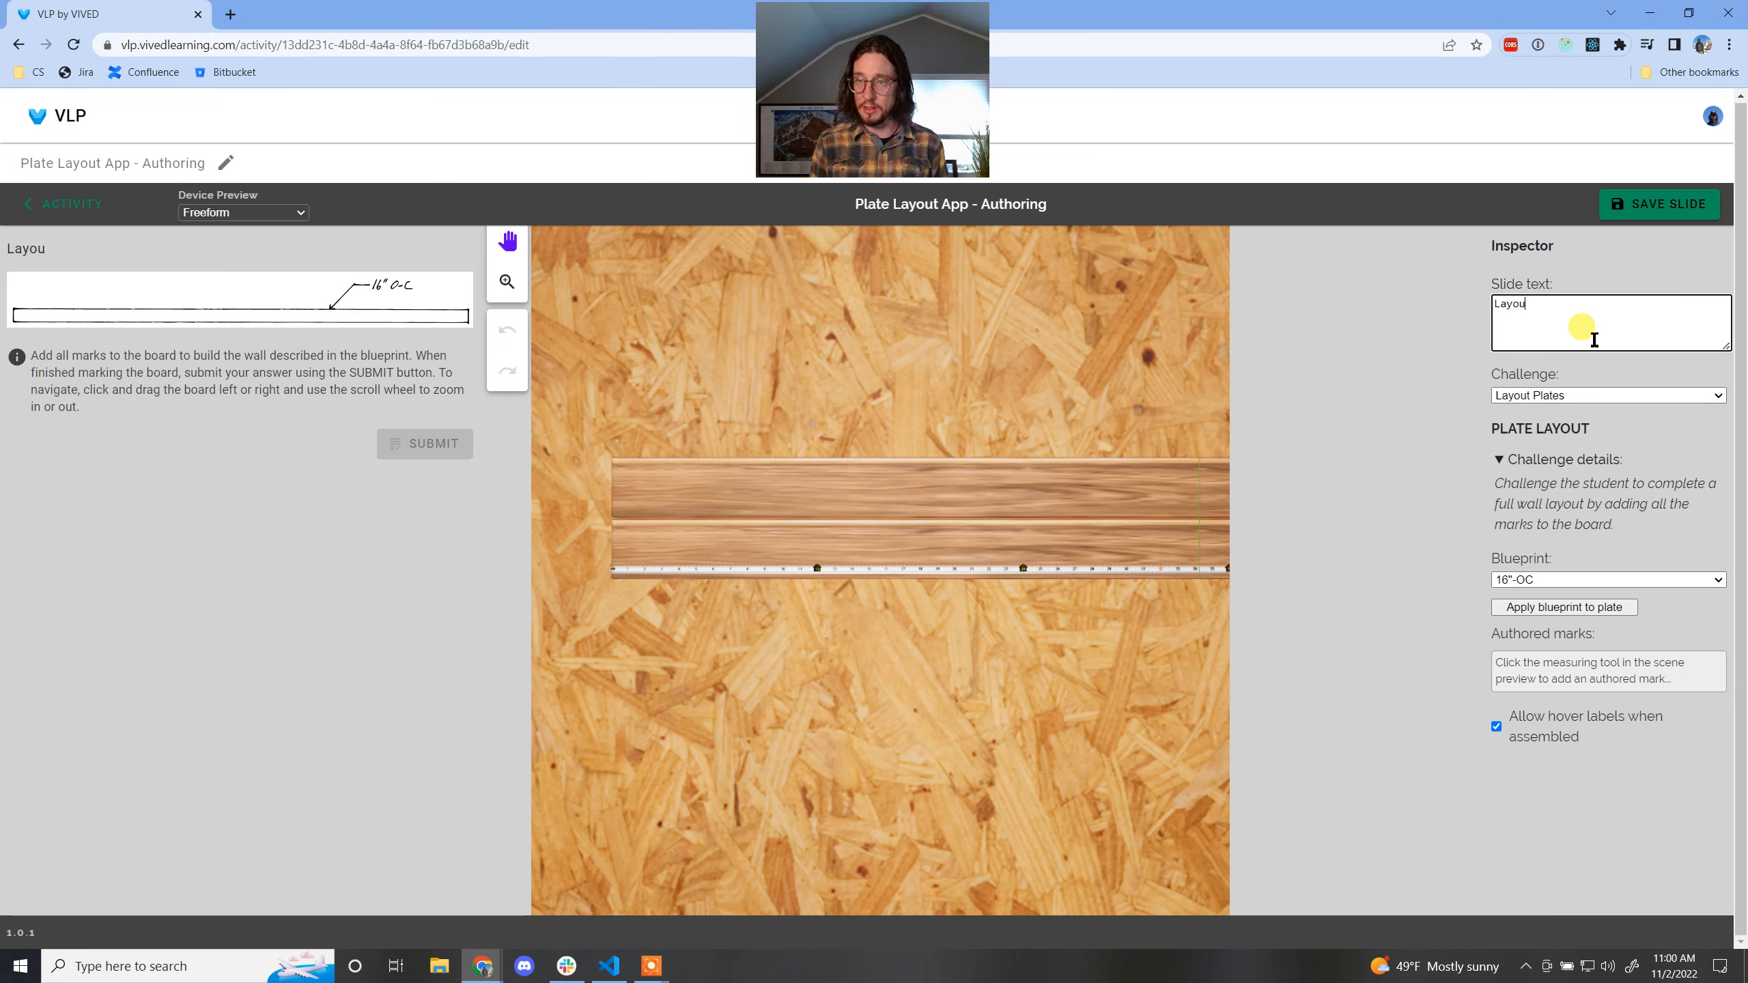
type("t a simple wal")
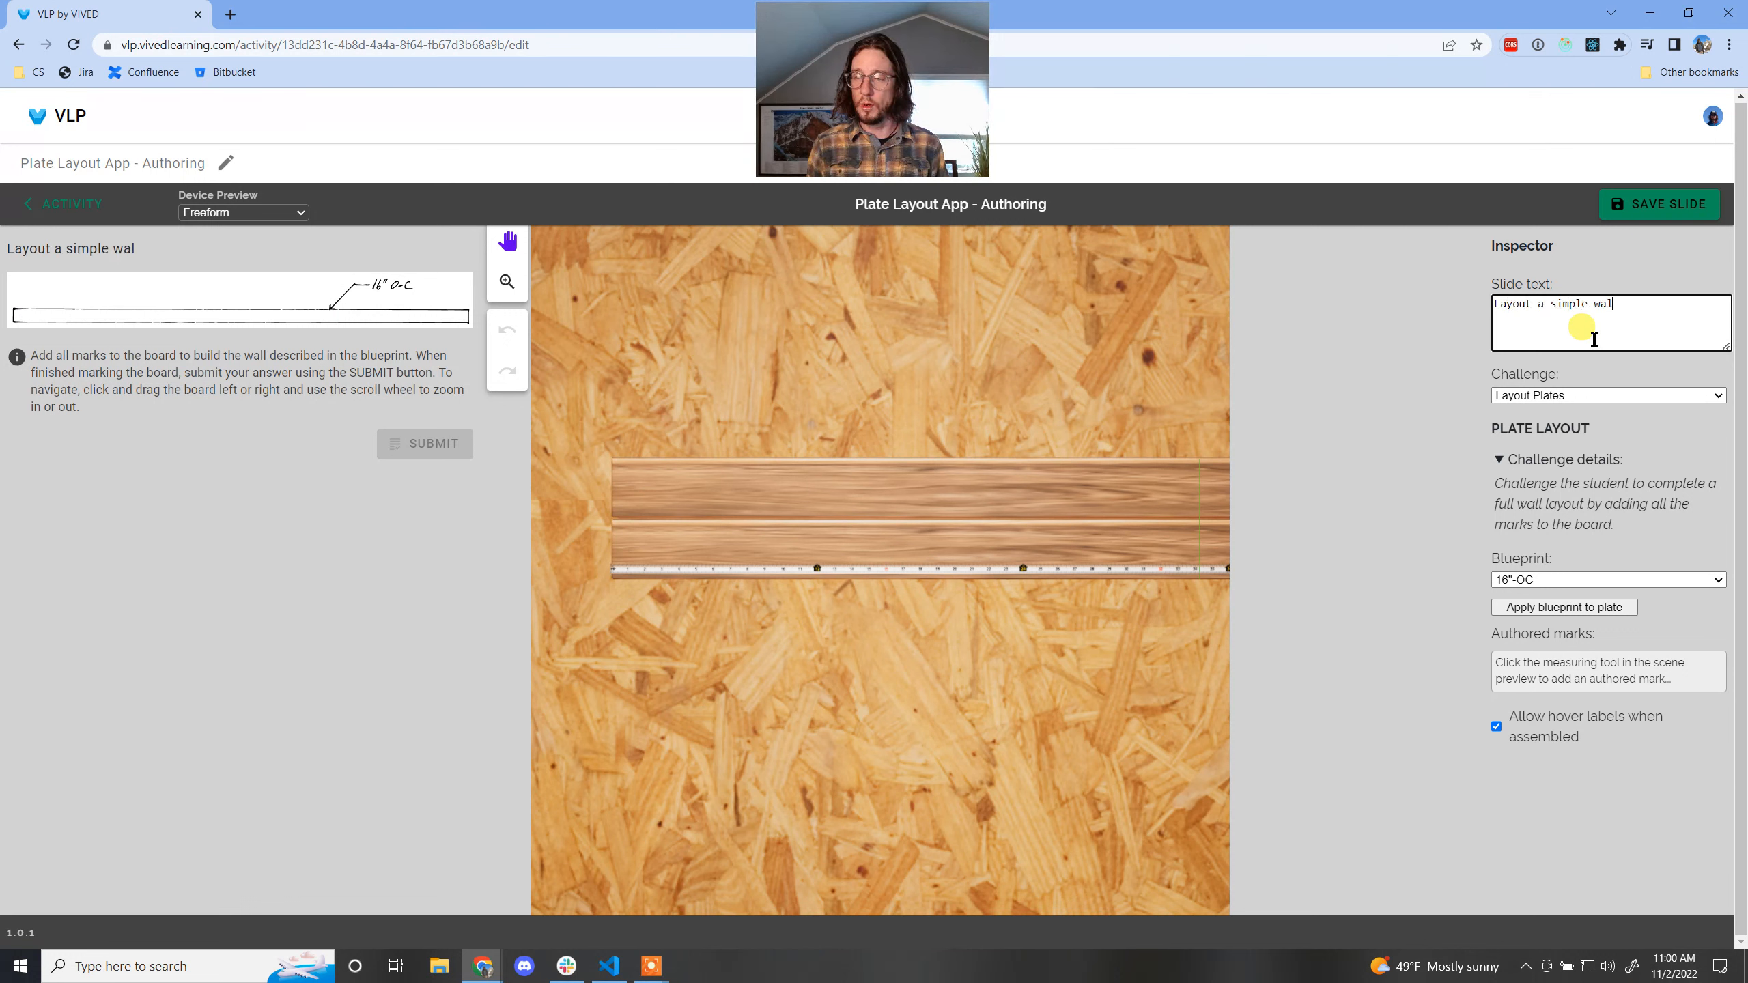
type("l with stucs")
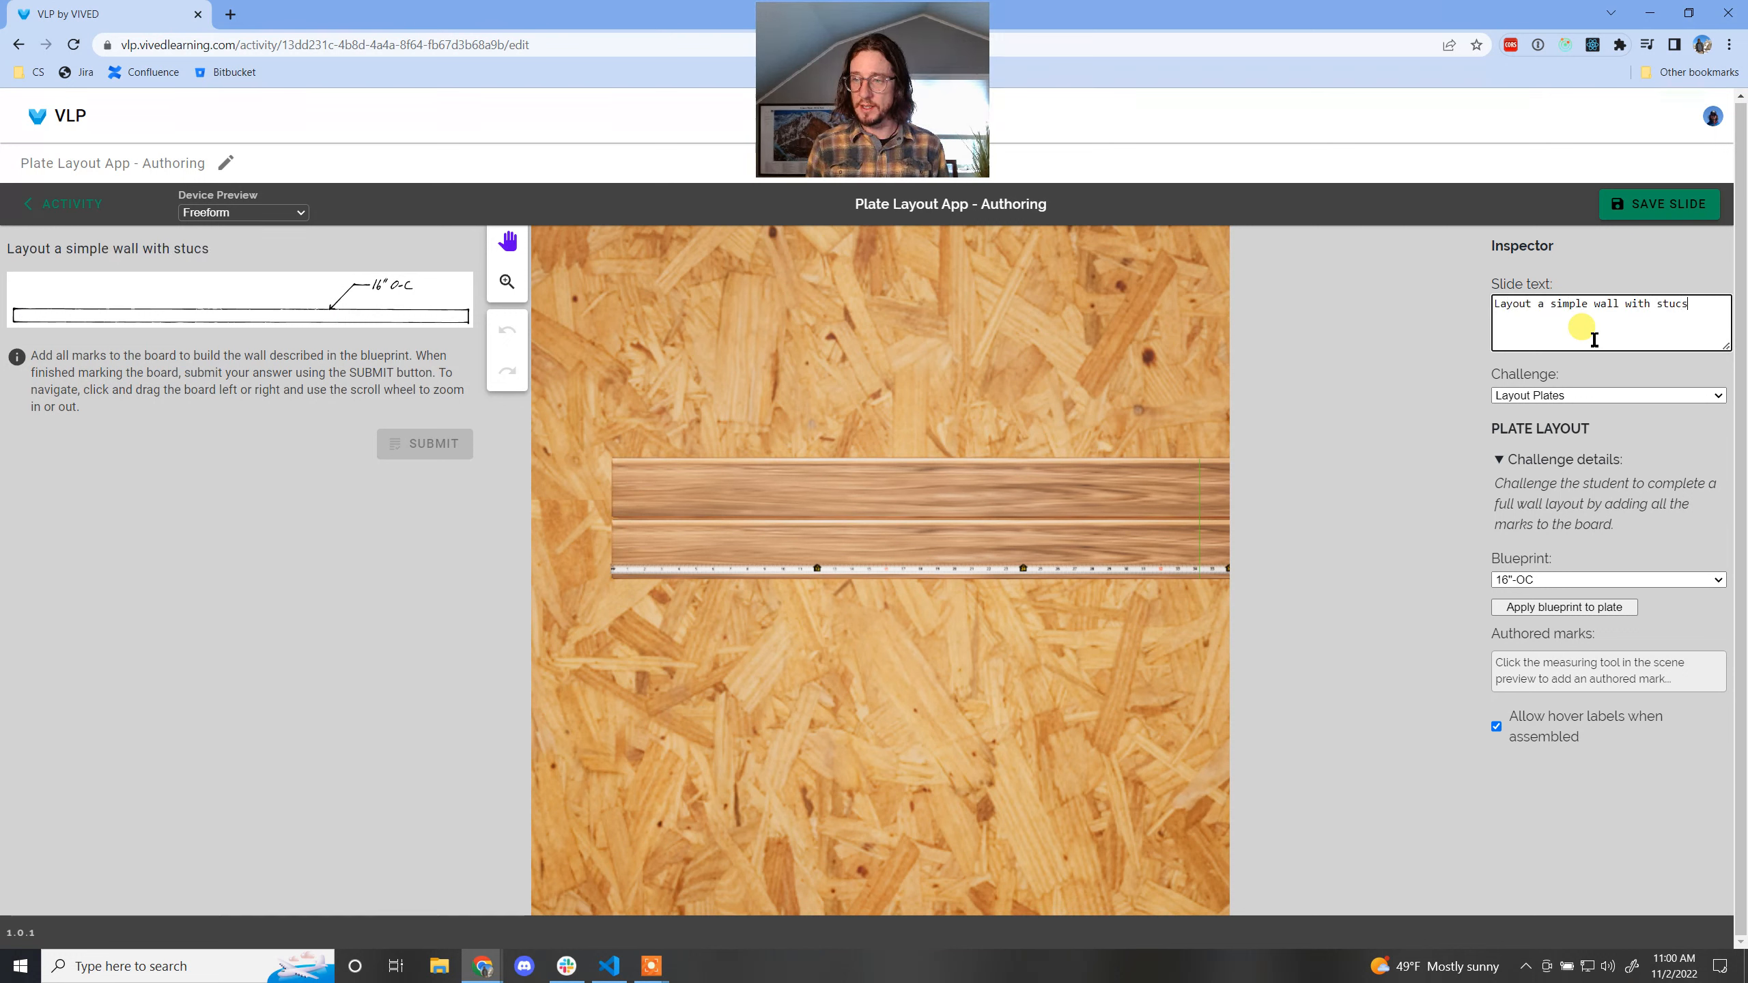
key("BackSpace")
key("BackSpace")
type("ds set")
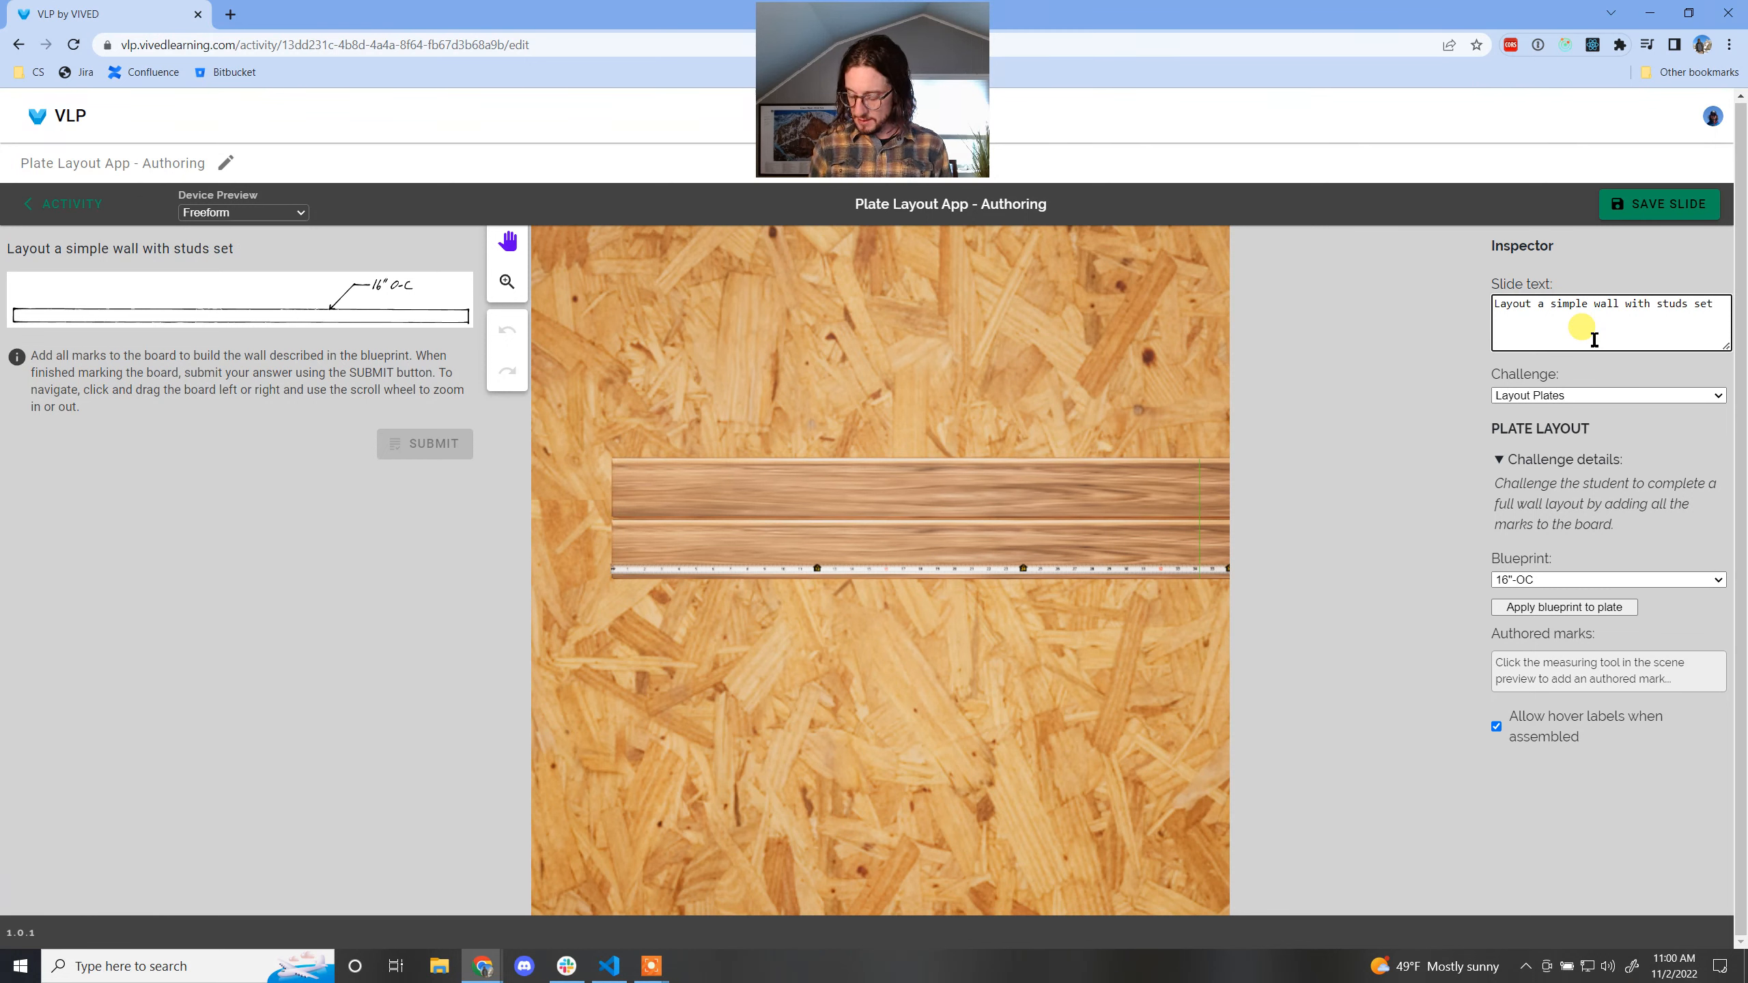
type(" 16\"-OC")
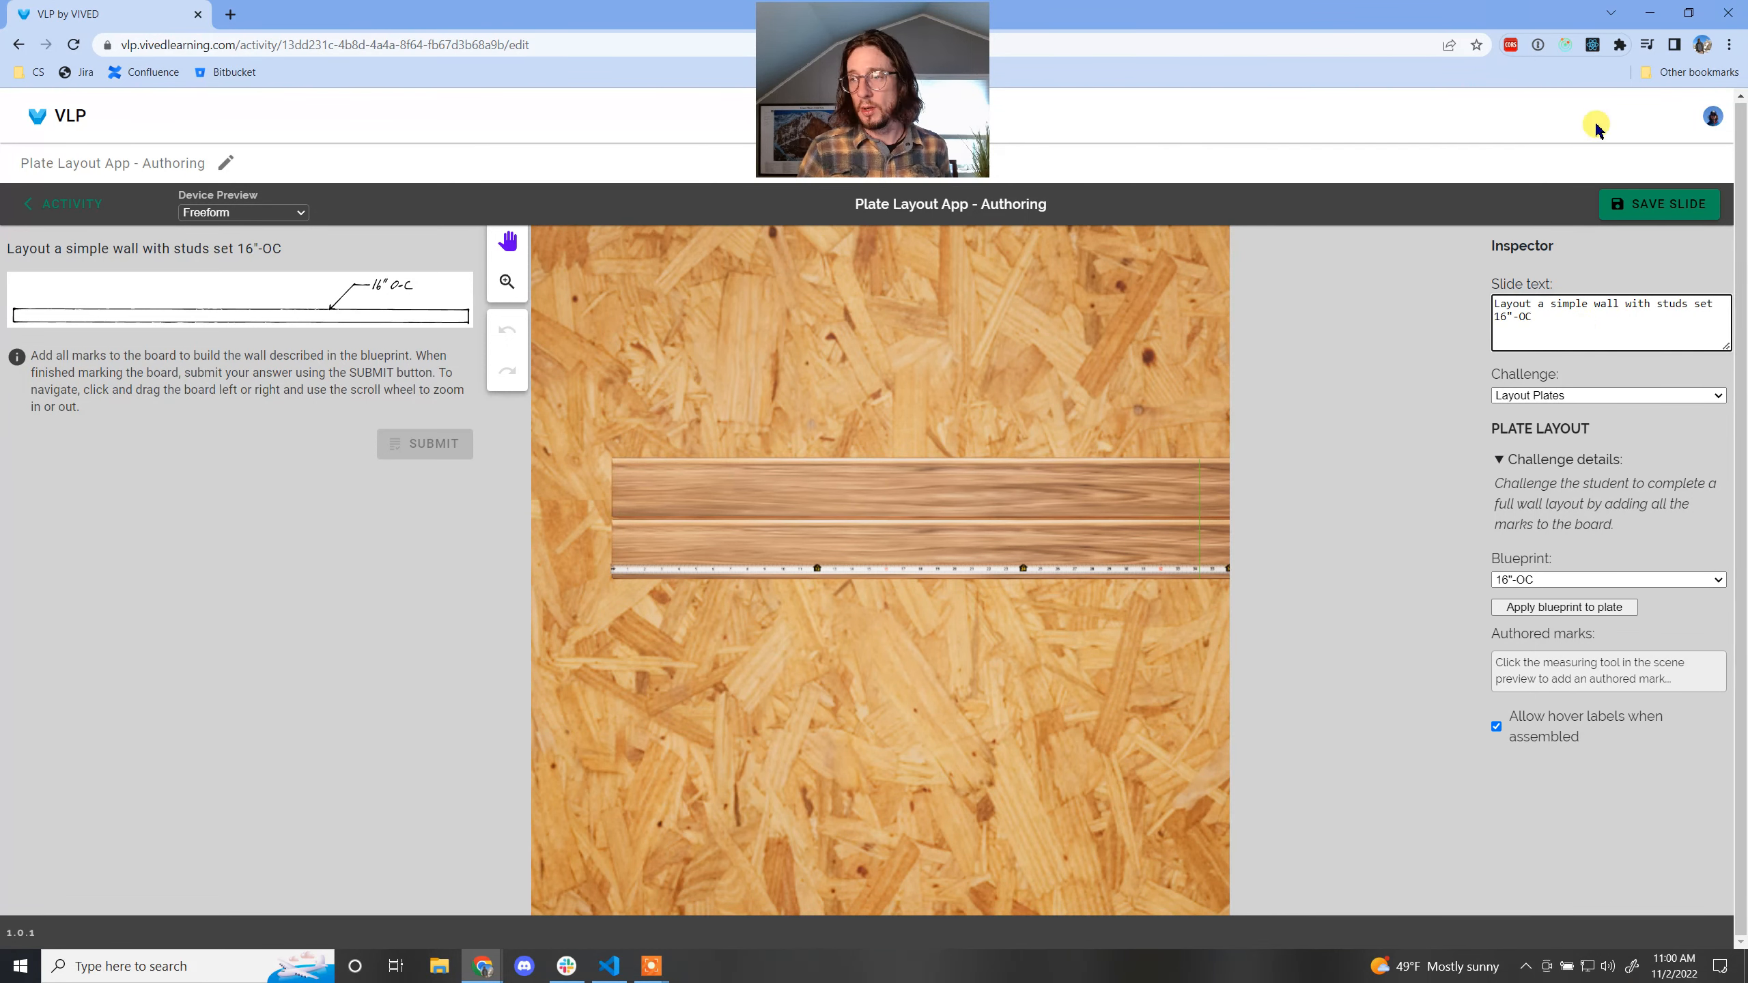
left_click(1641, 222)
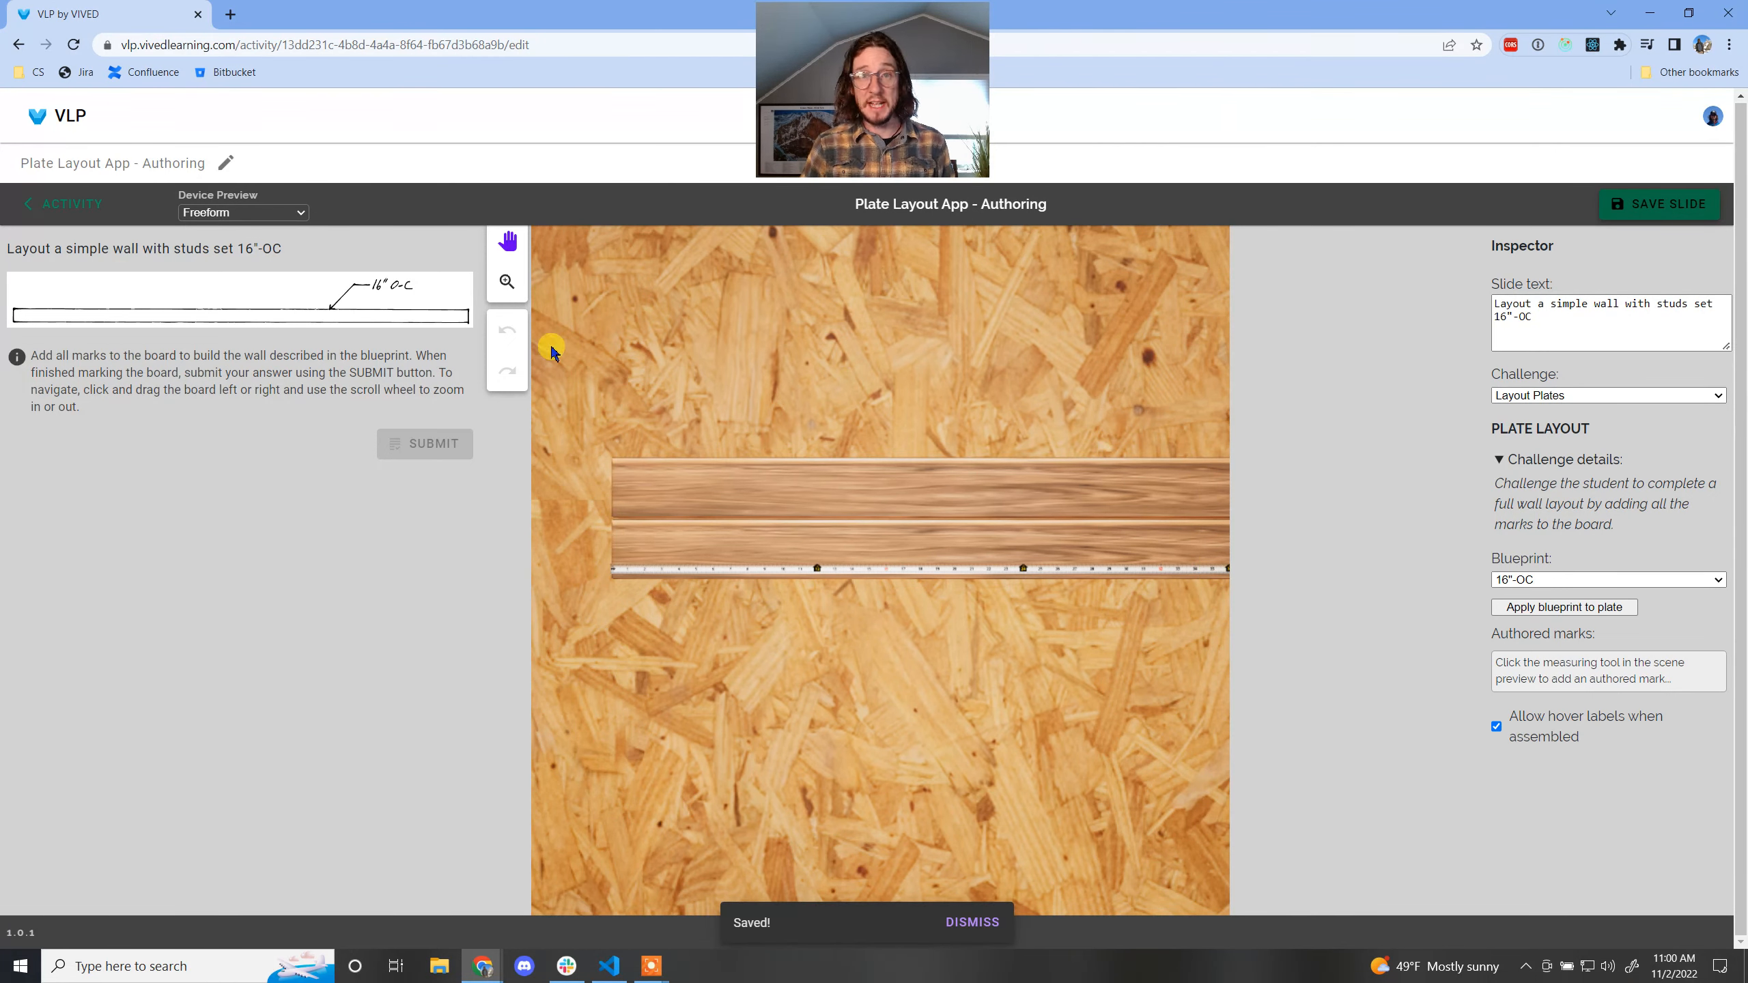
- Return to the activity's slide list and rename the untitled slide 10 as "Full Layout"
left_click(76, 205)
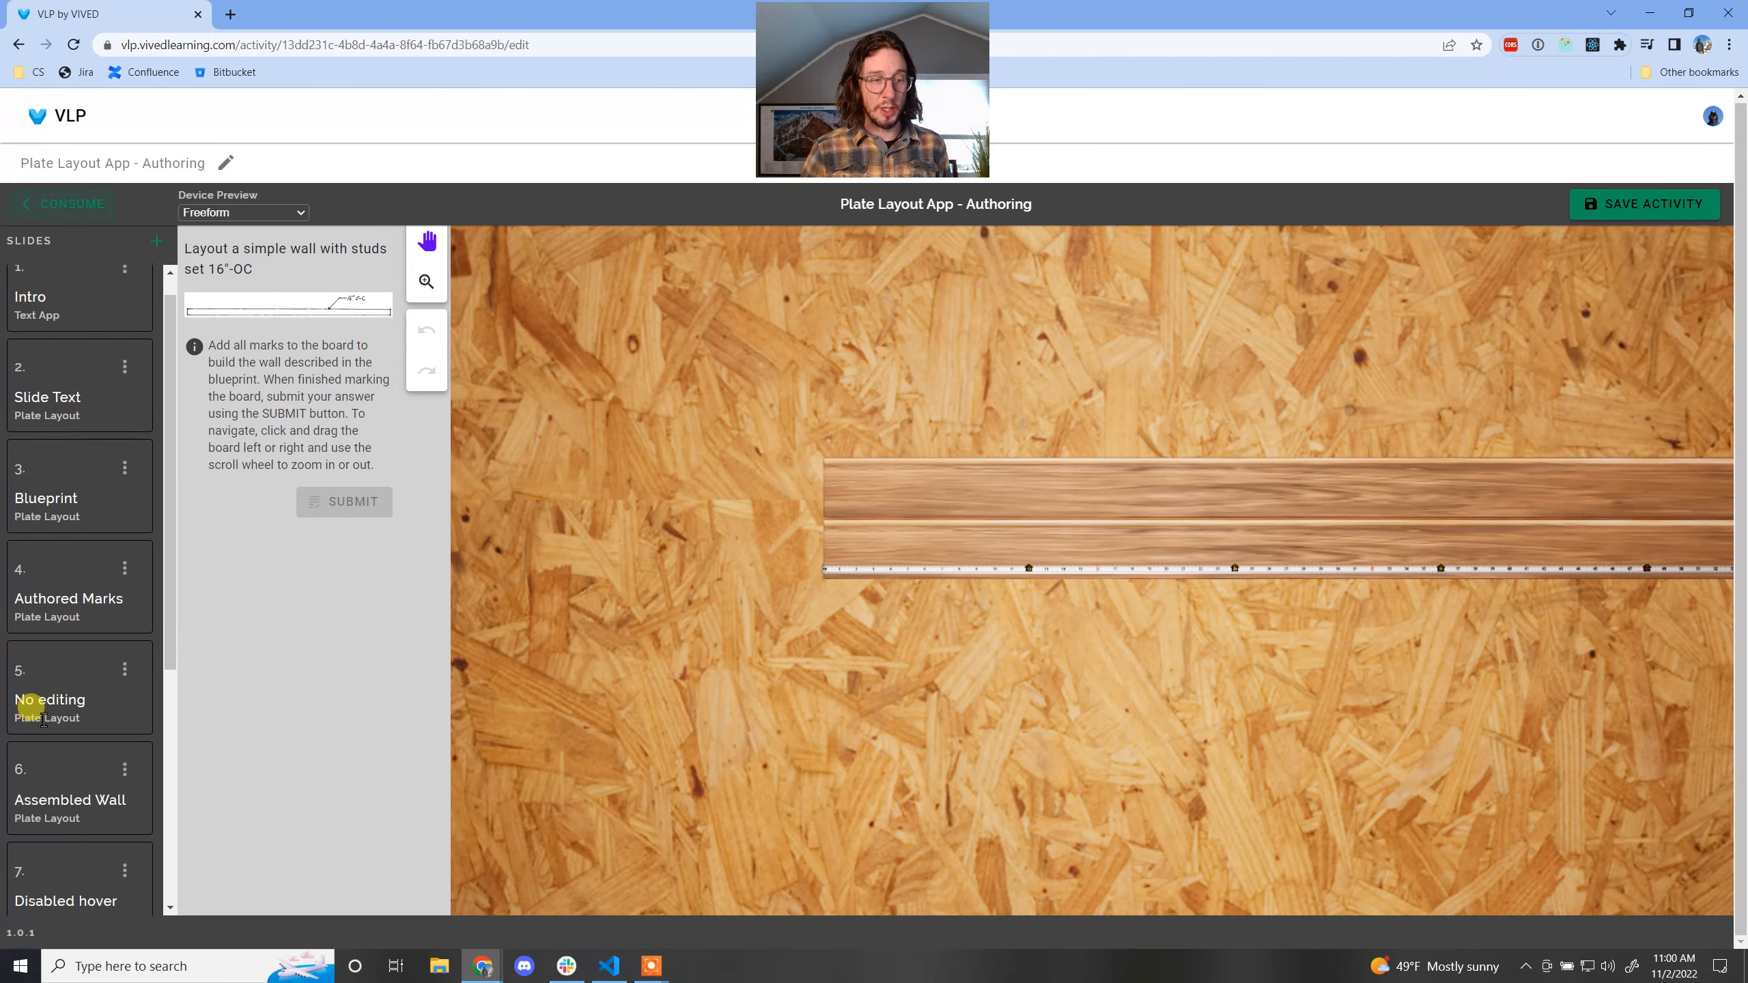
scroll(59, 771, "down", 3)
scroll(124, 721, "down", 3)
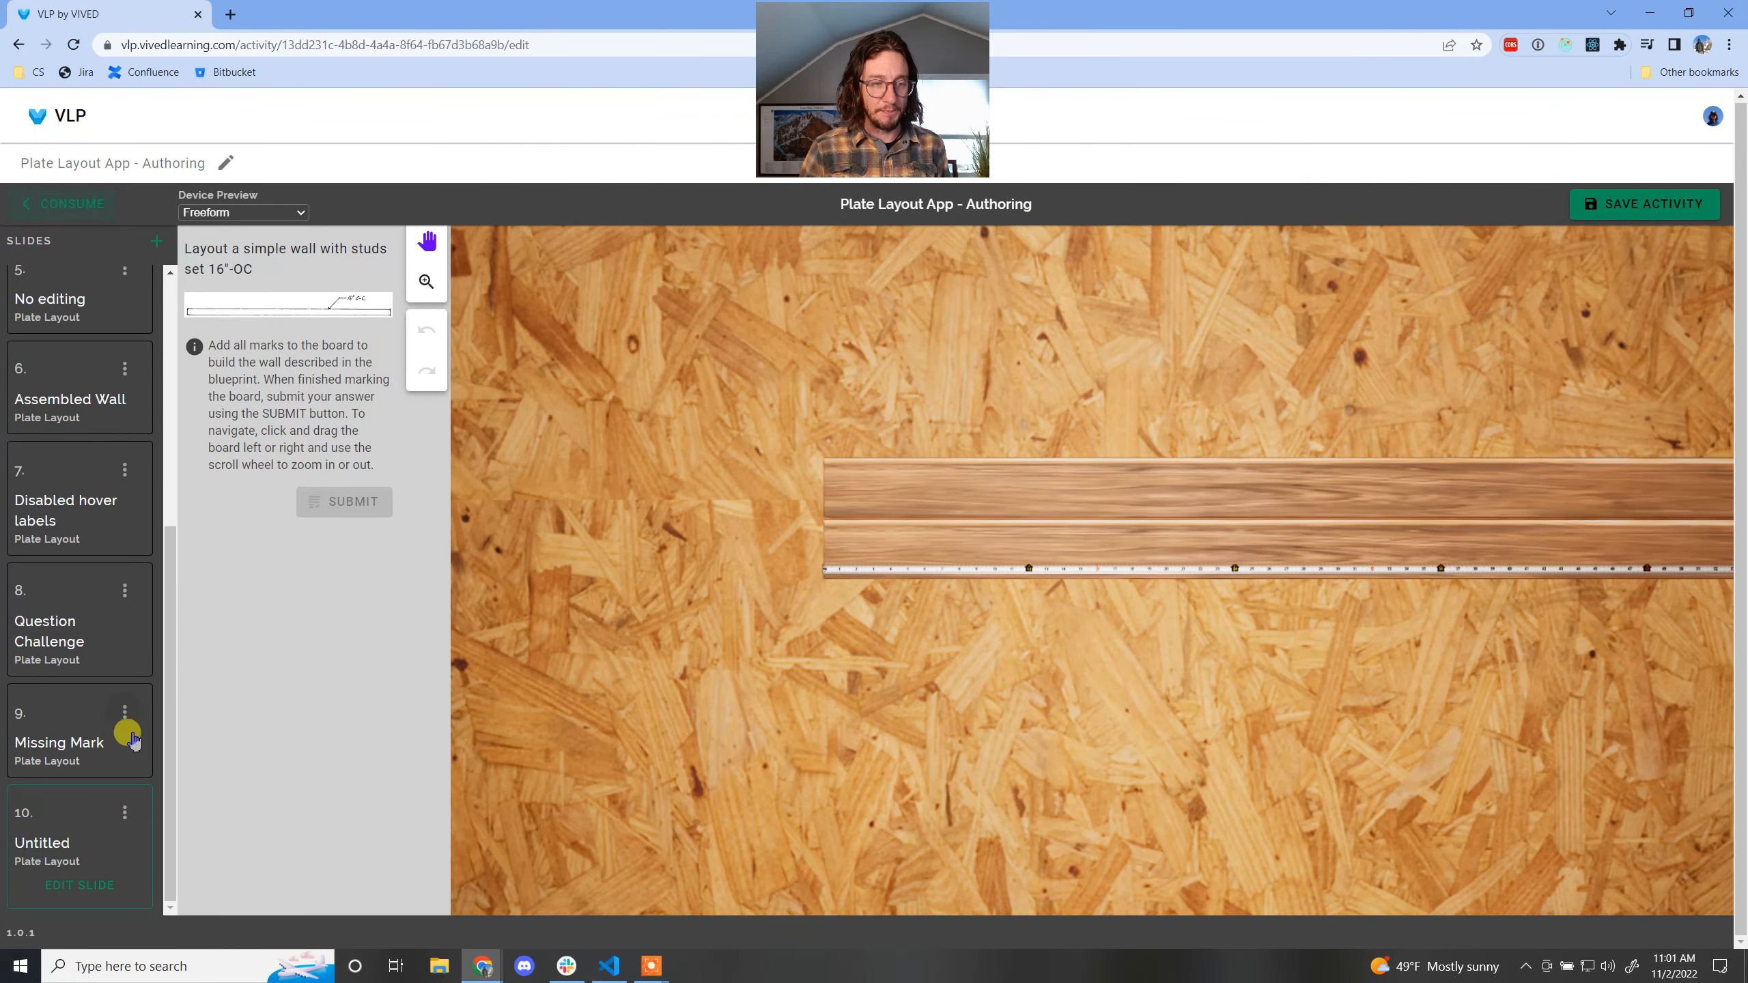
left_click(125, 814)
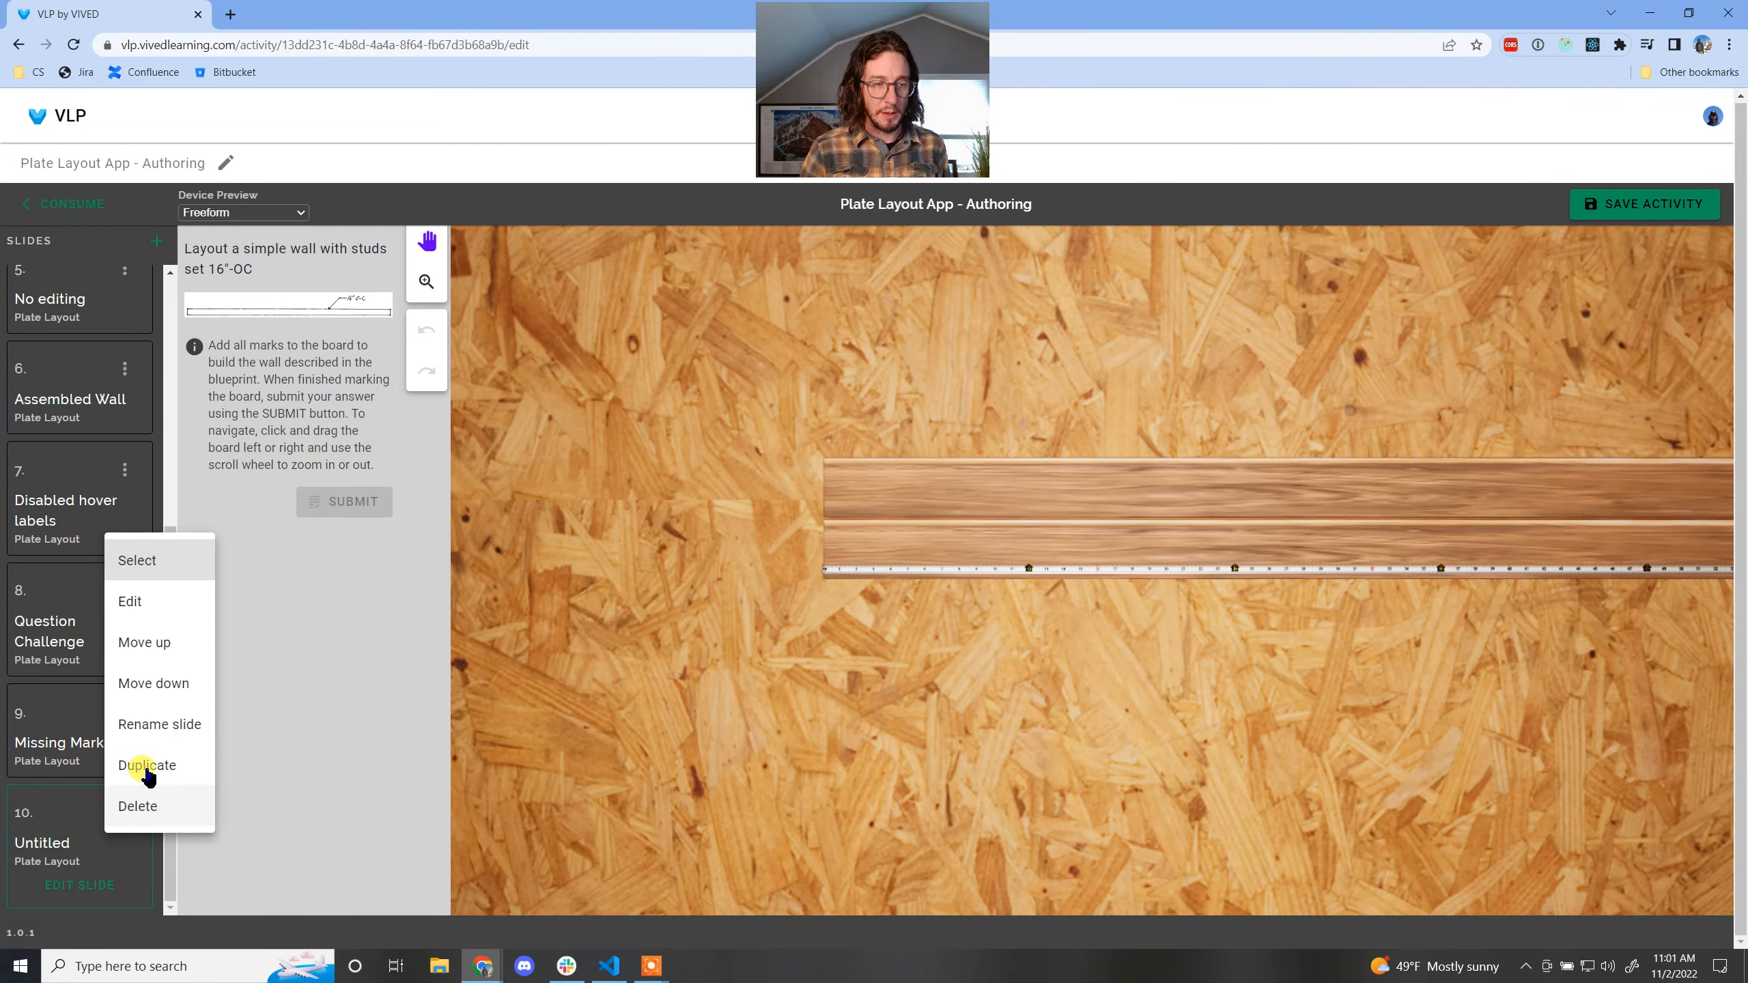
left_click(165, 722)
type("Full Layout")
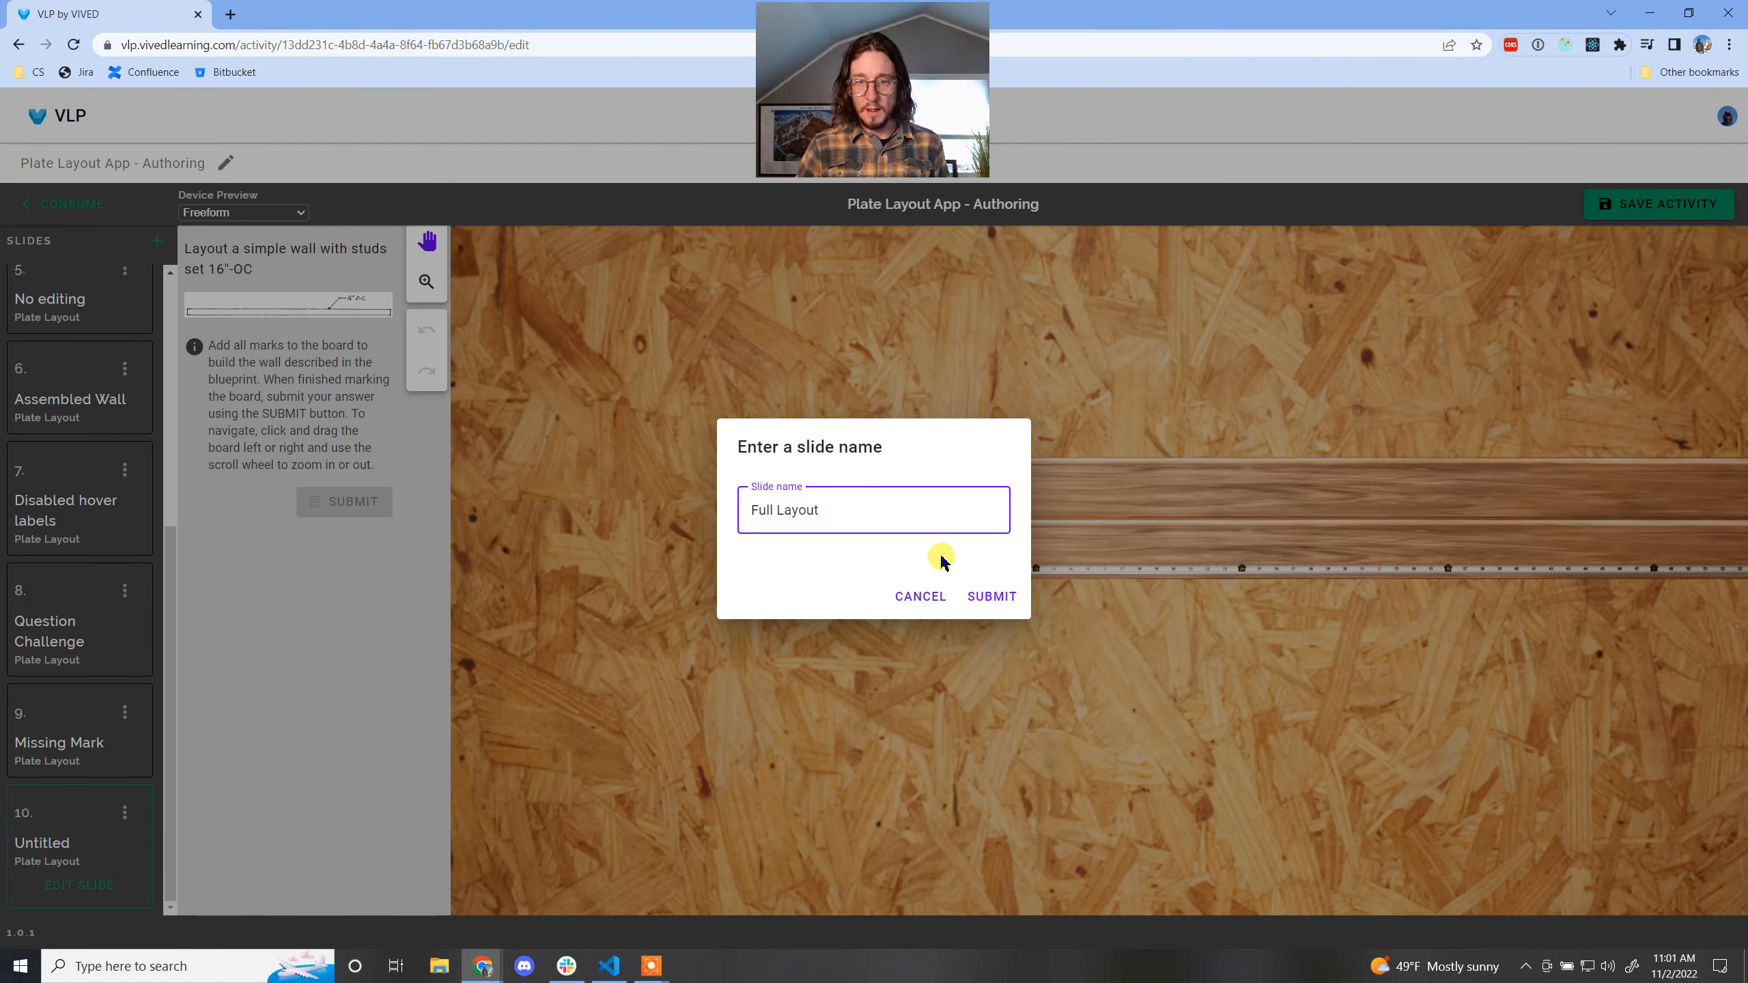
left_click(990, 596)
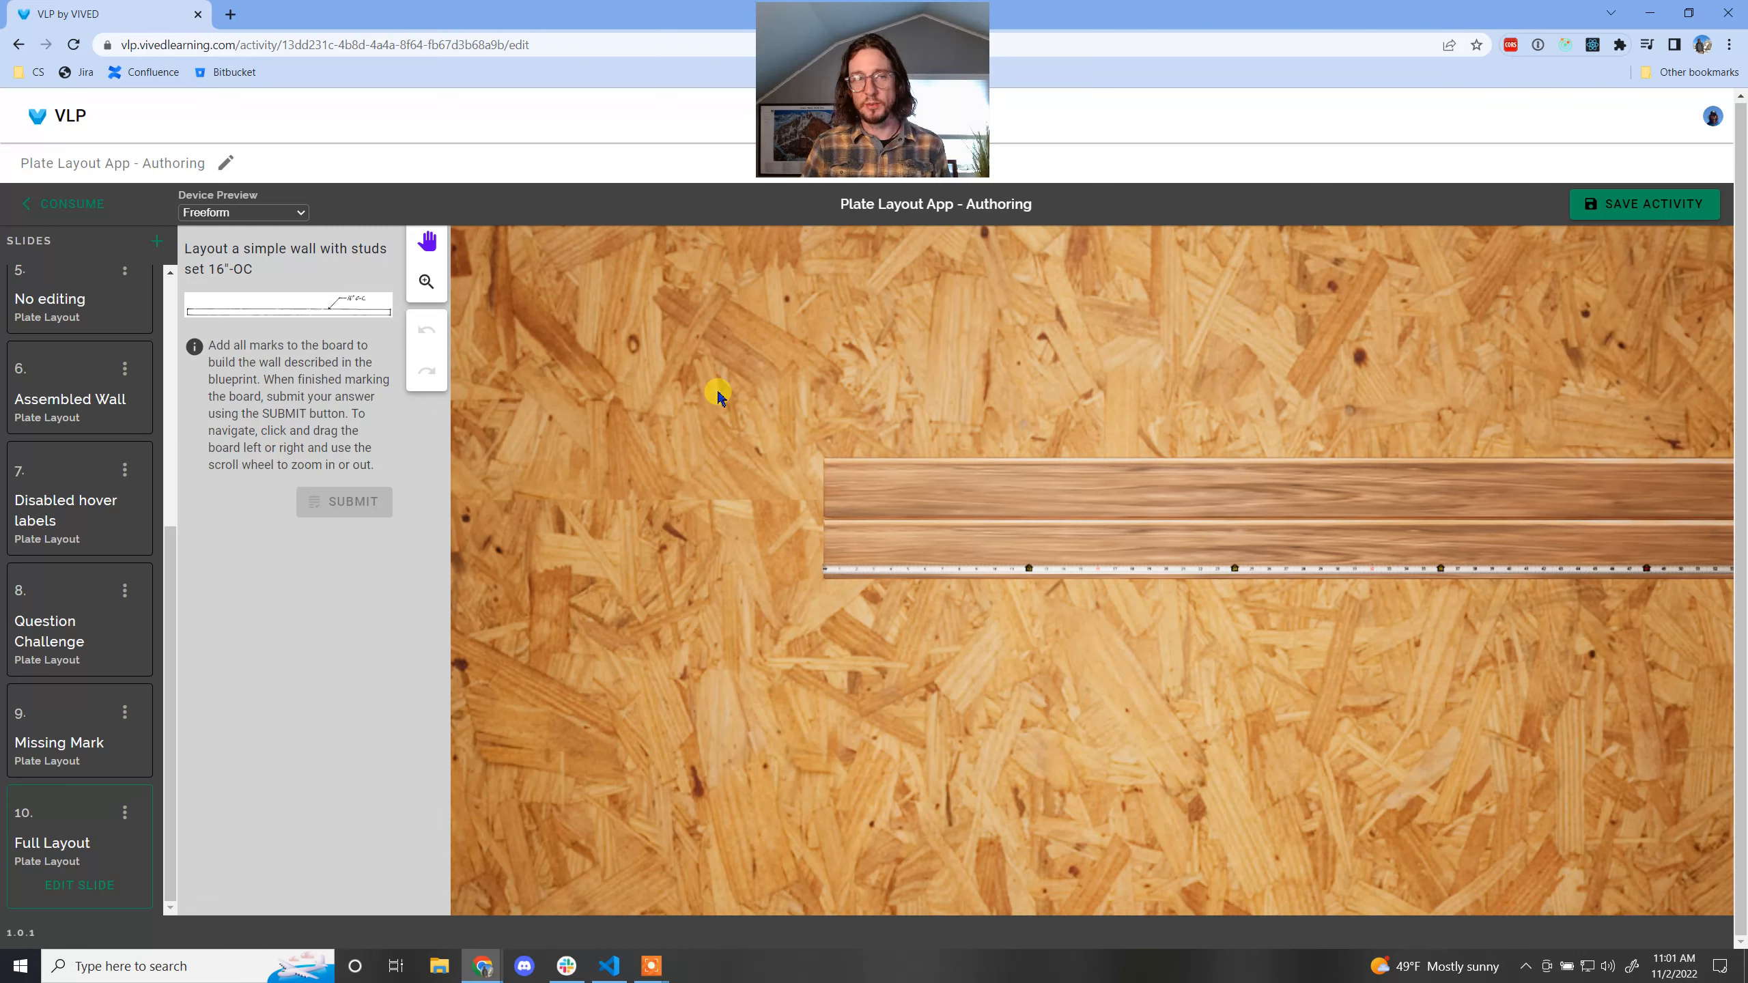
- Duplicate the Full Layout slide and open the copy for editing
left_click(155, 241)
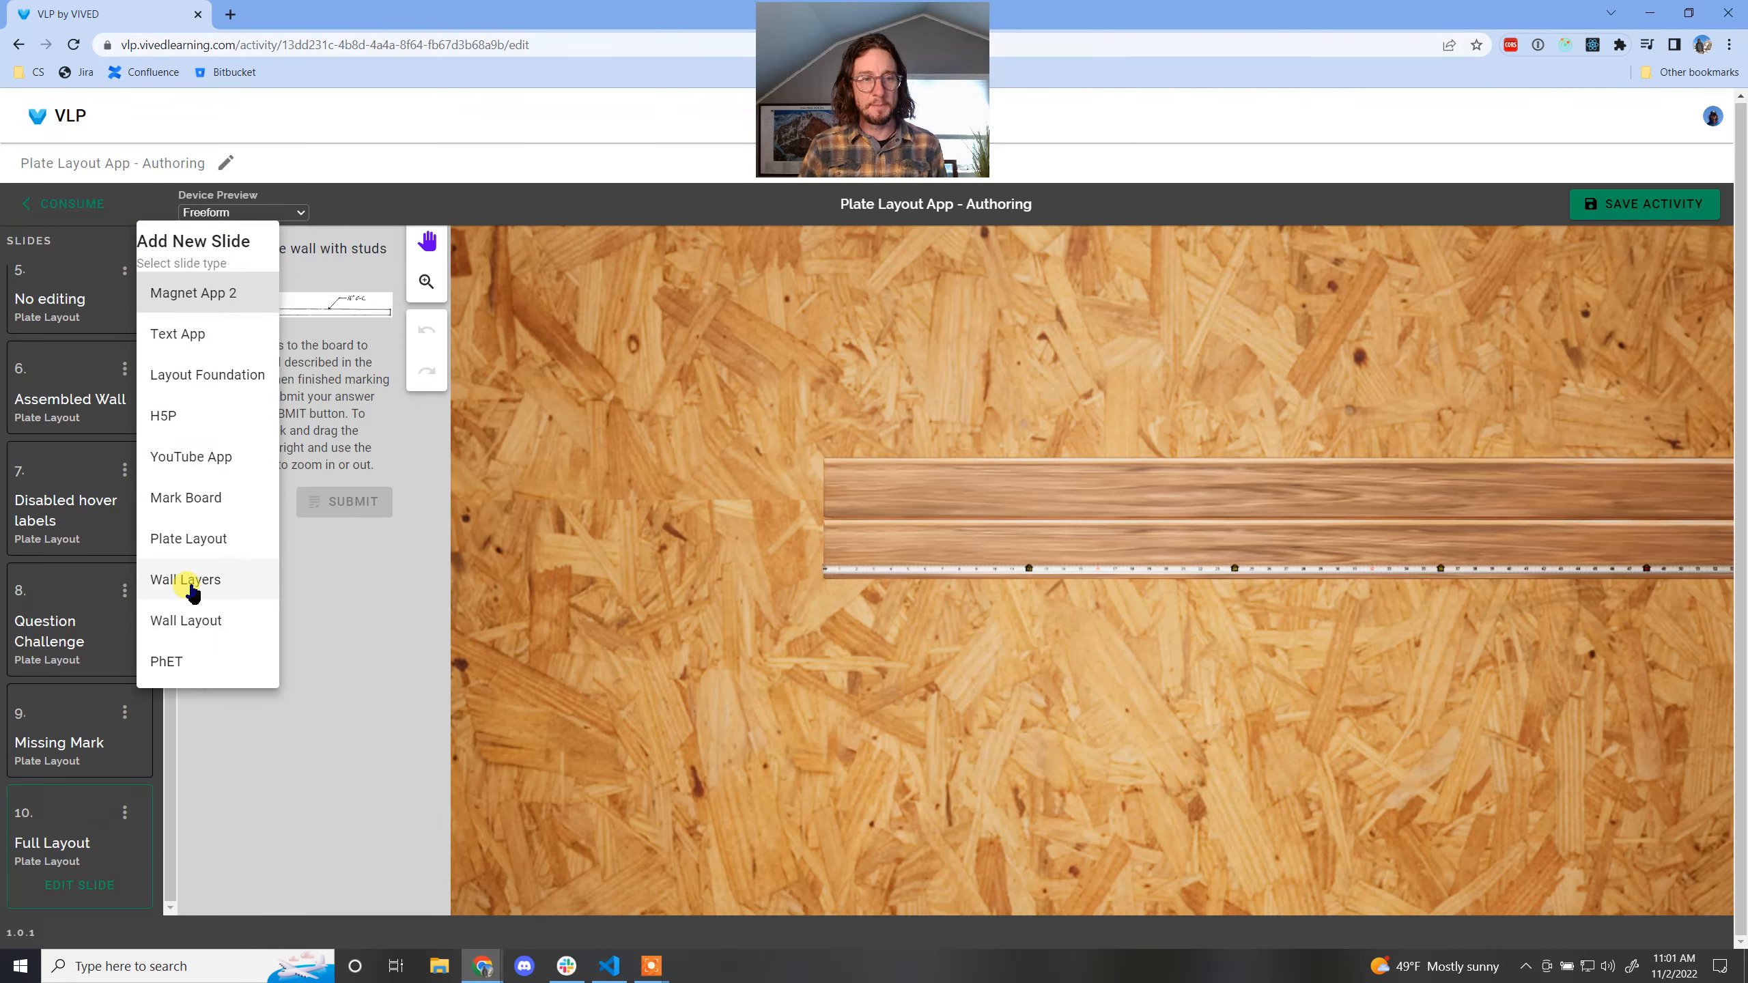
left_click(103, 829)
left_click(124, 813)
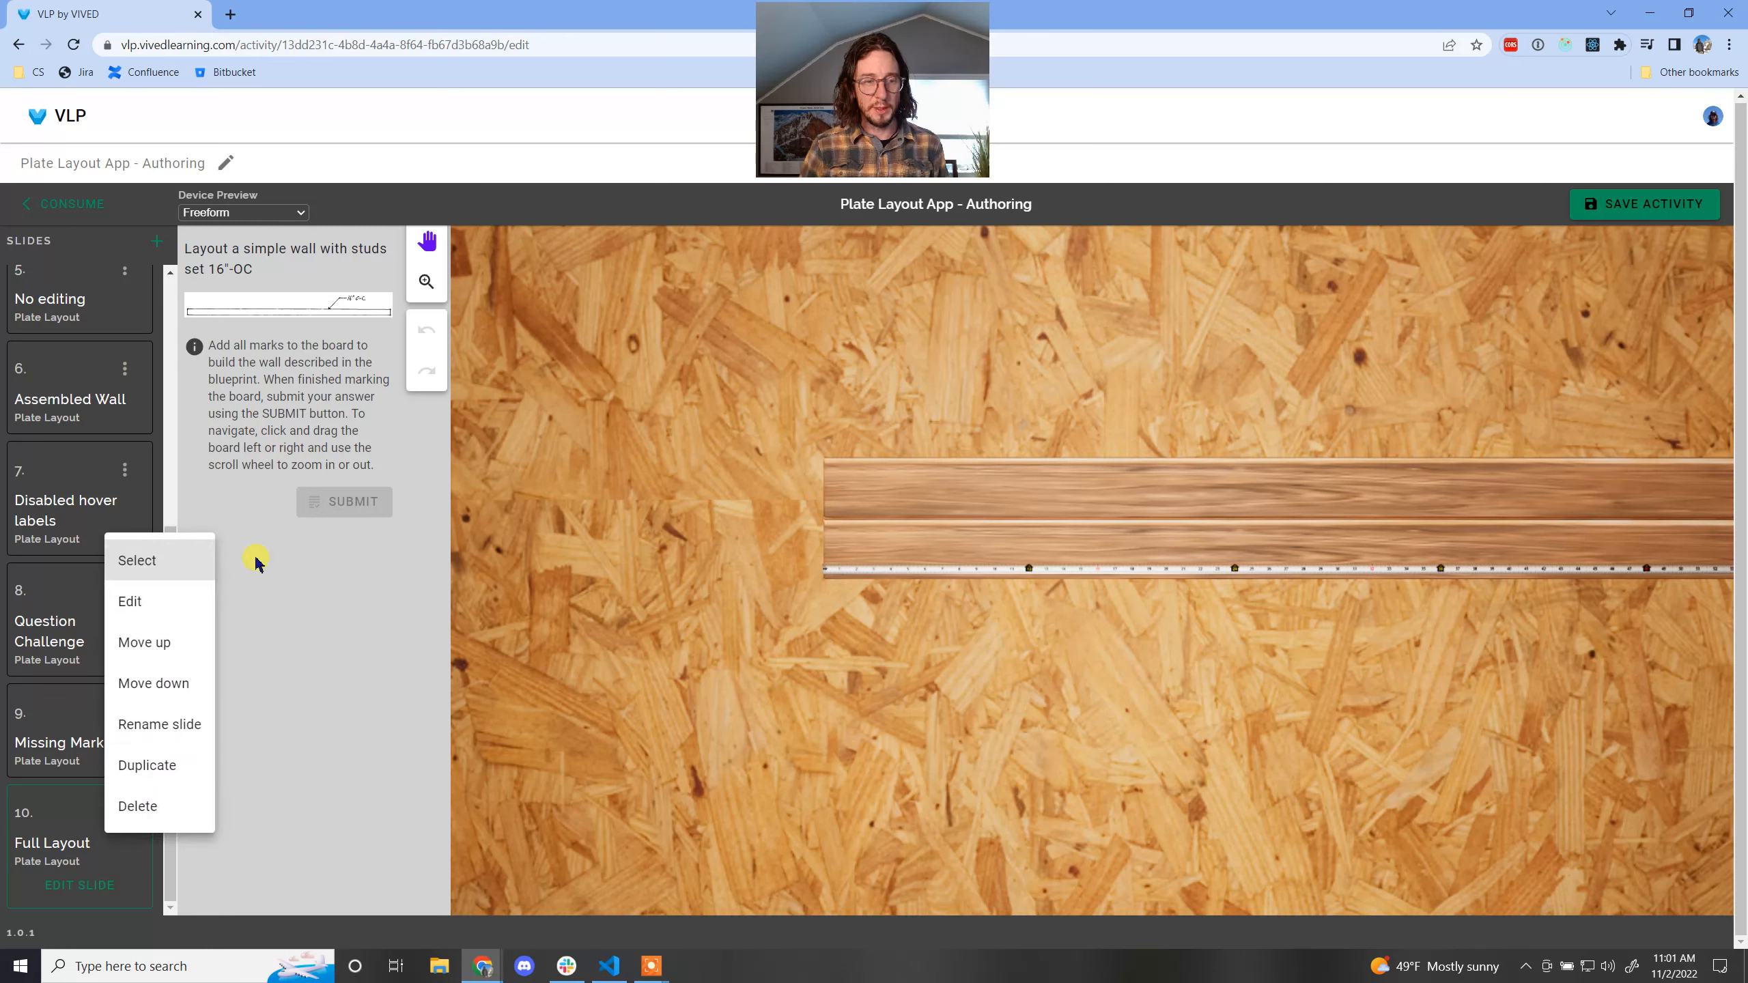
left_click(171, 766)
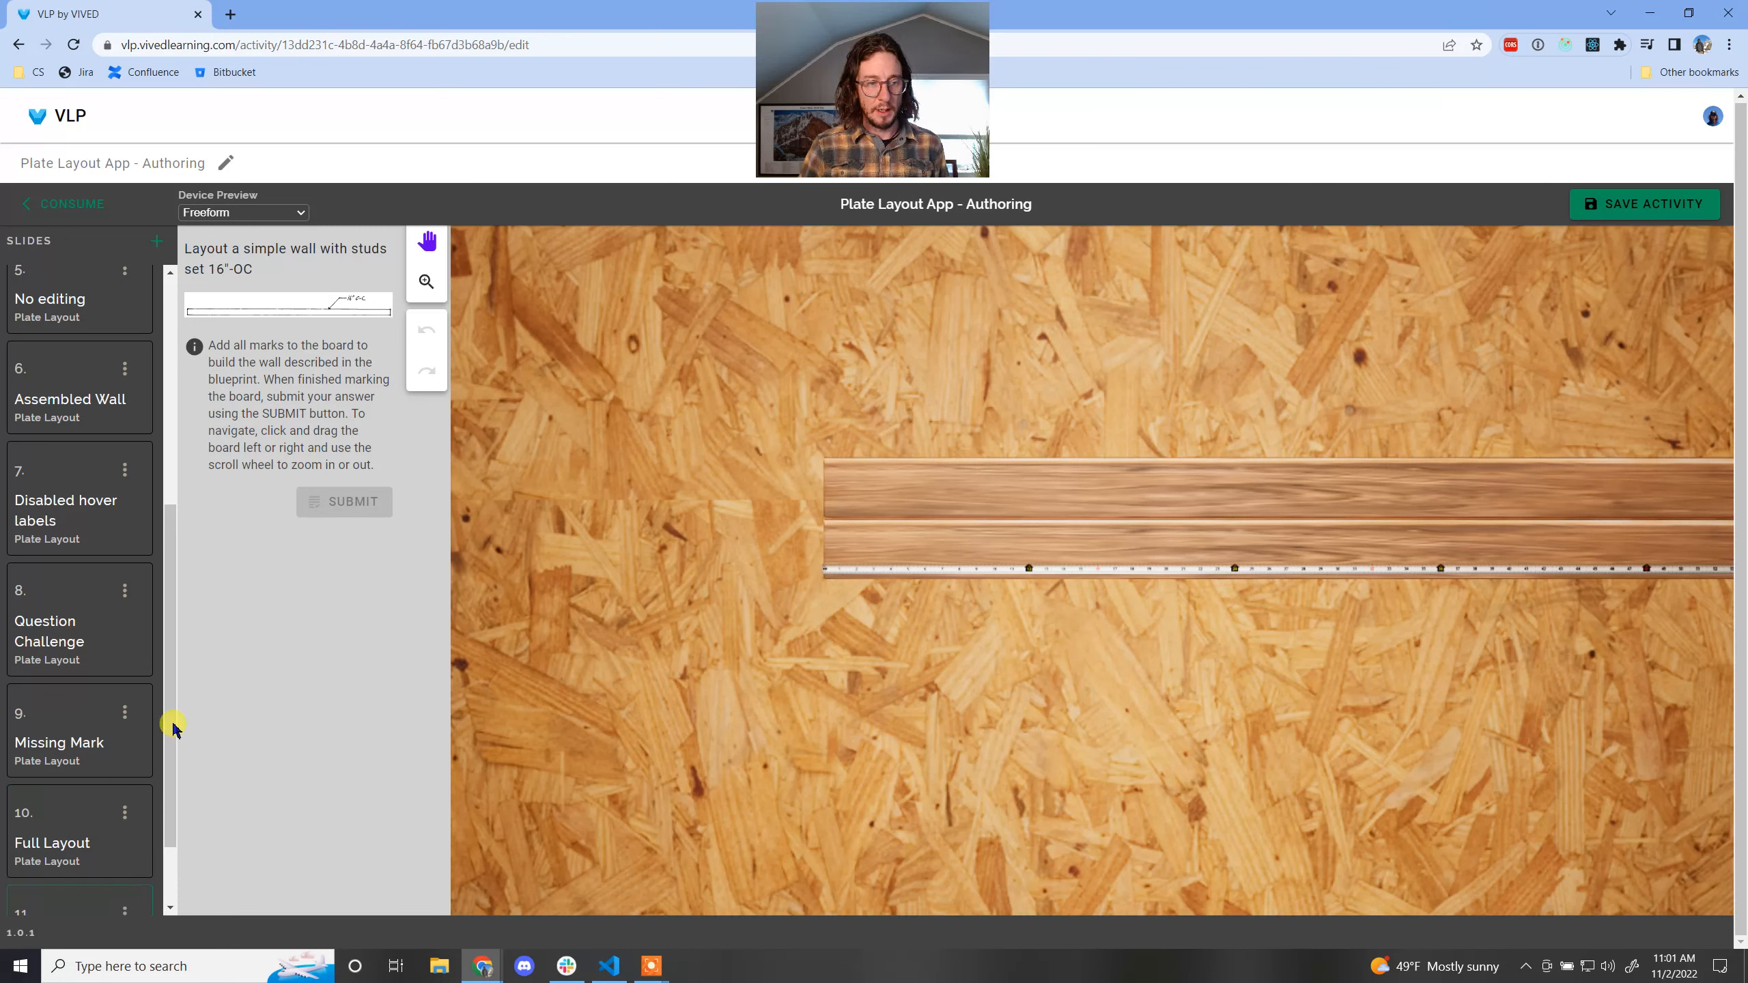
scroll(74, 907, "down", 1)
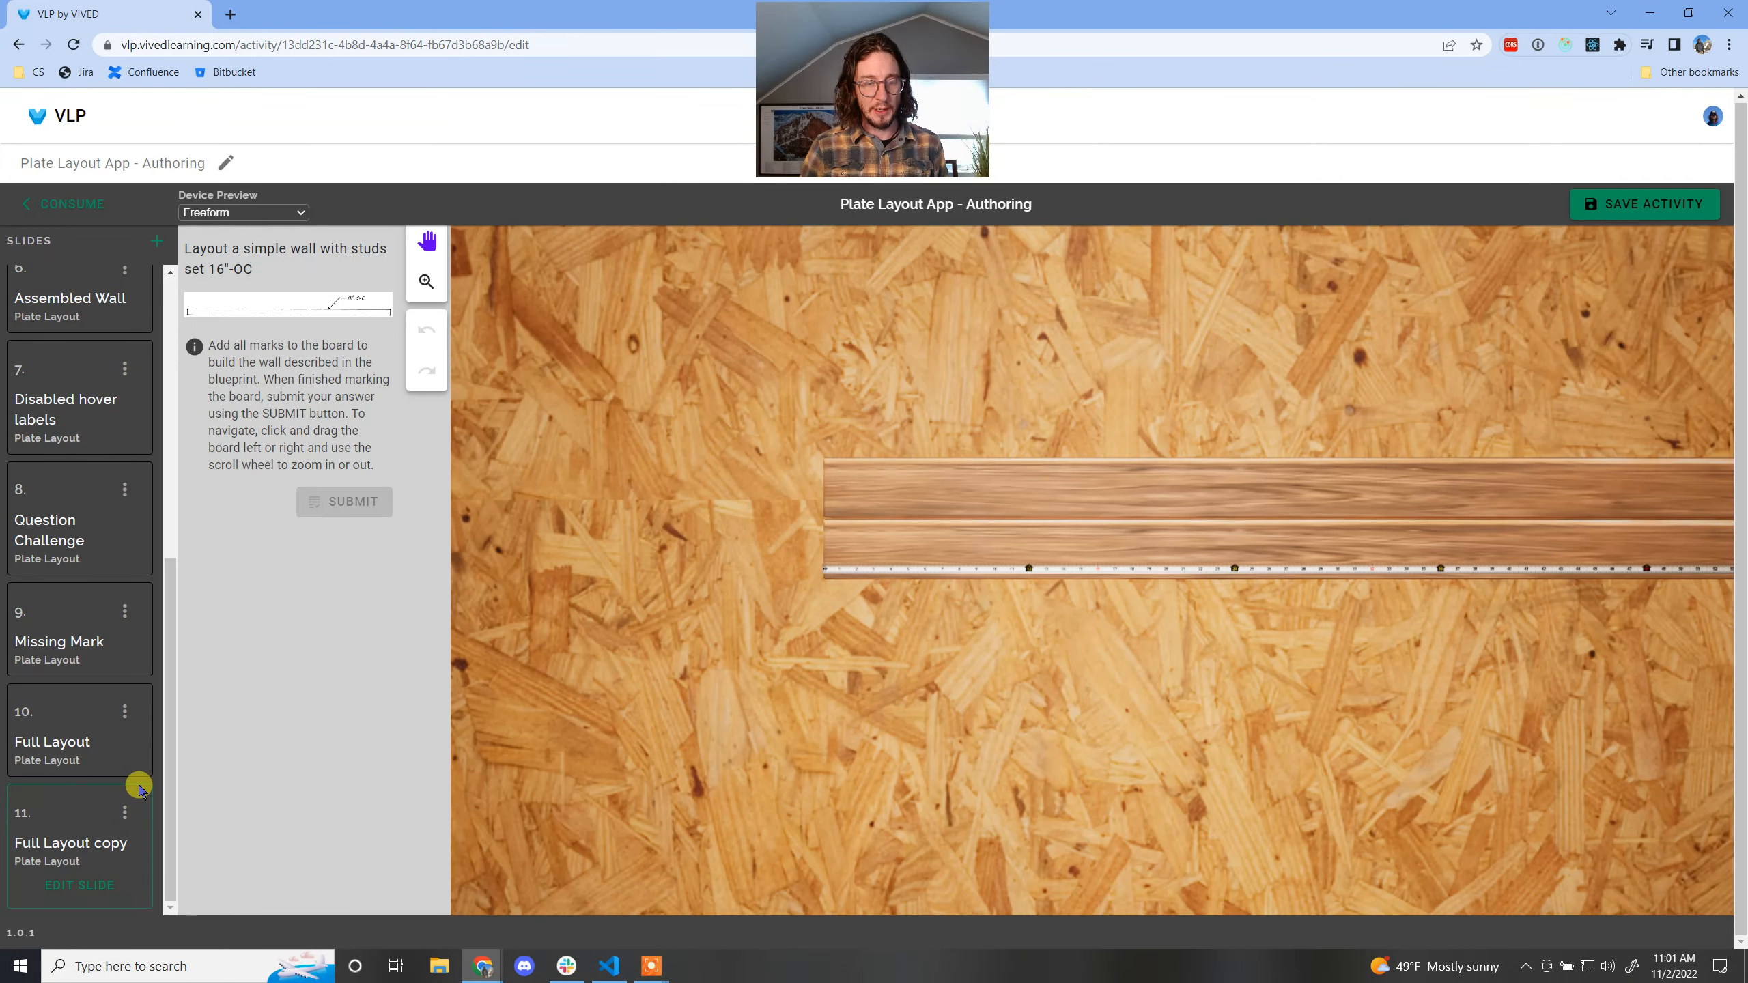
left_click(69, 886)
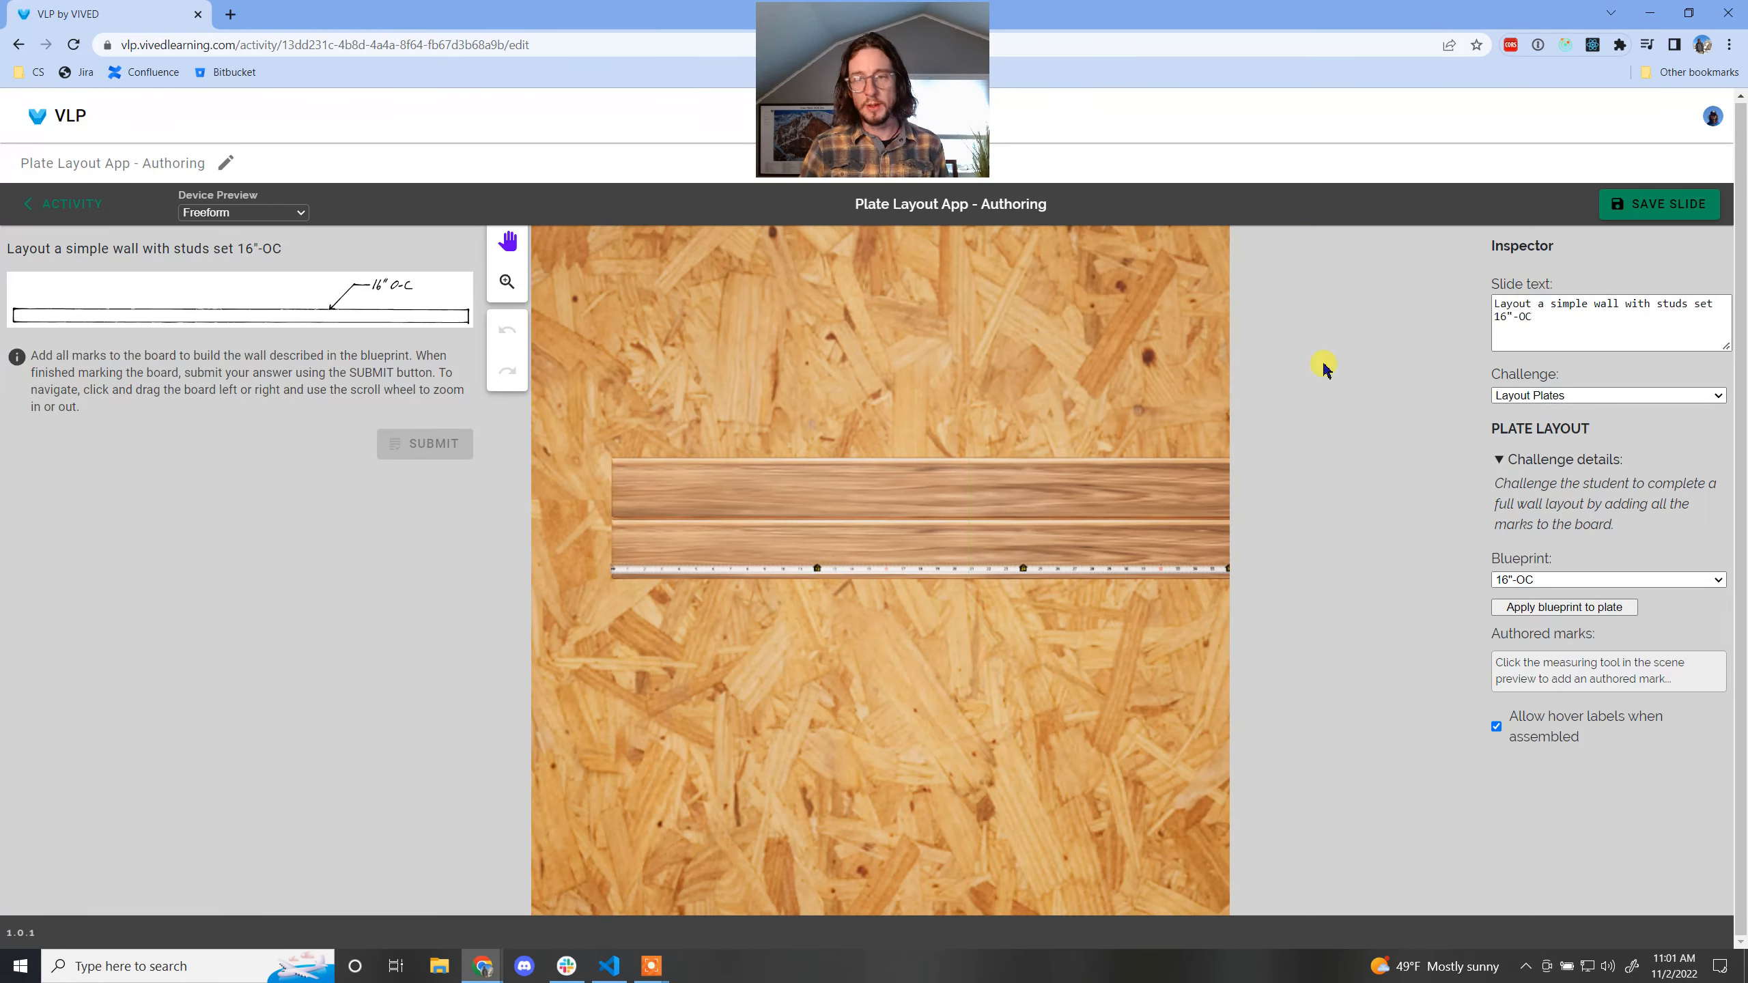
- Change the slide's blueprint to 16"-OC 3068 Door and apply it to the plate as authored marks
left_click(1500, 461)
left_click(1596, 516)
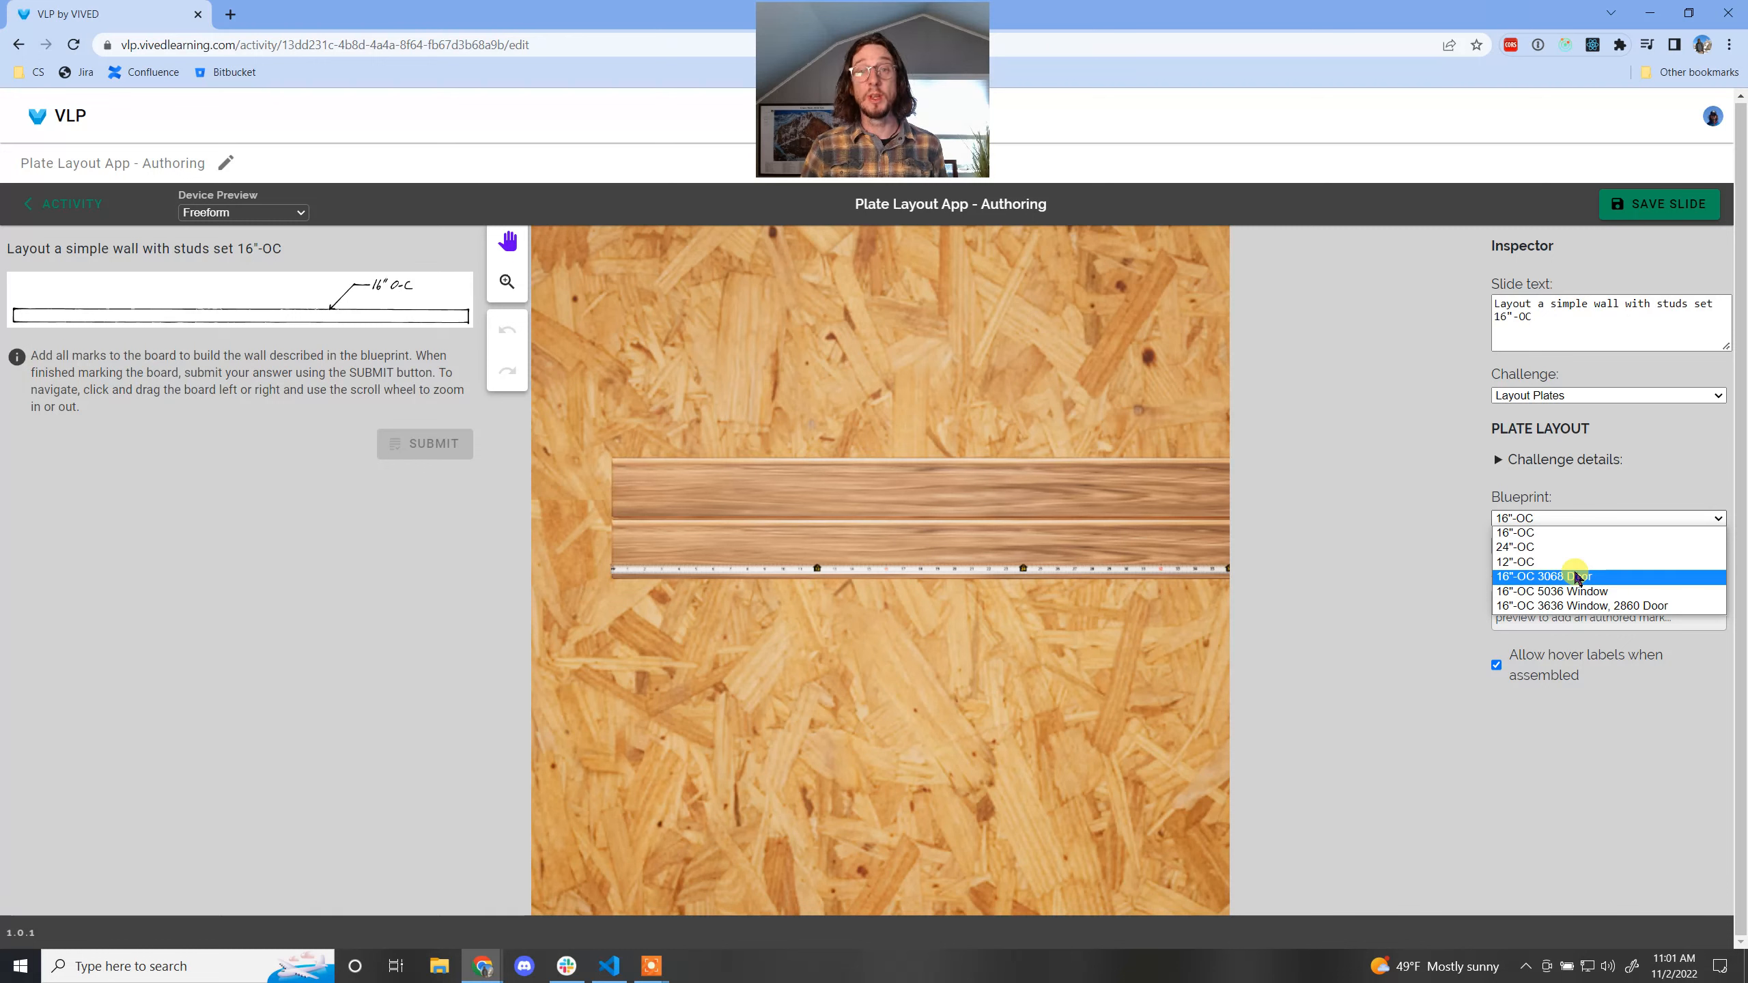
left_click(1577, 577)
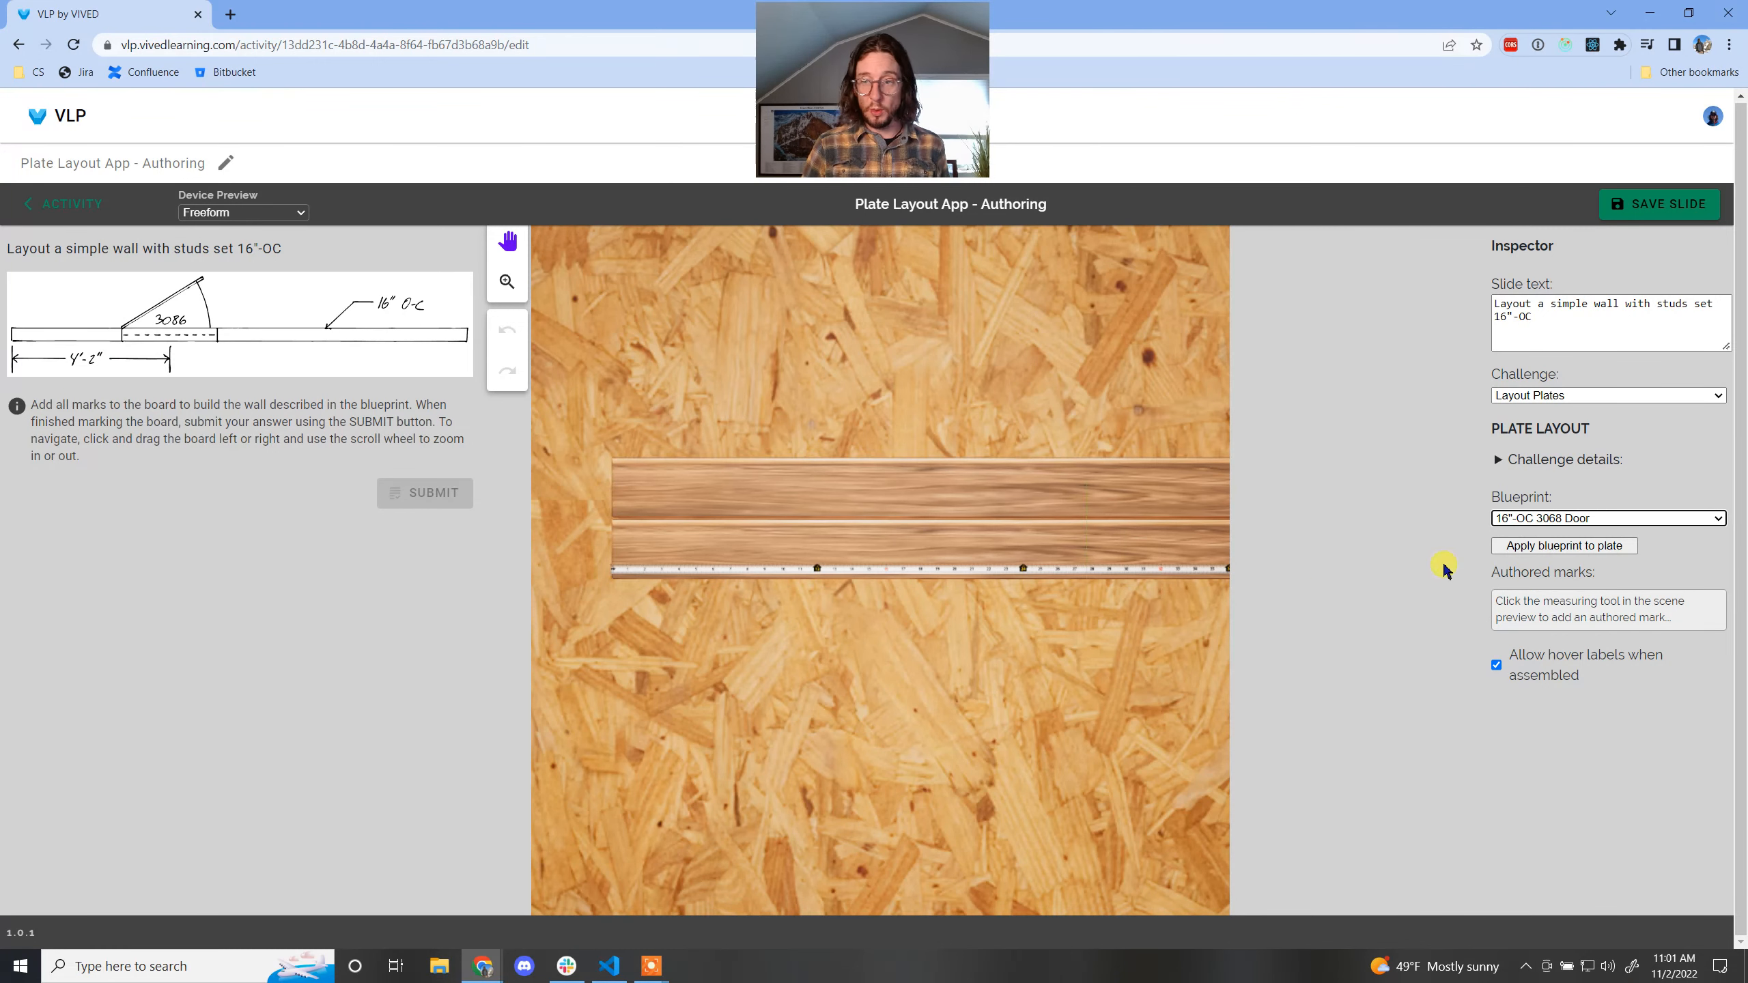
left_click(1558, 552)
- Delete the two king stud marks on either side of the door opening from the plates
scroll(1052, 699, "up", 3)
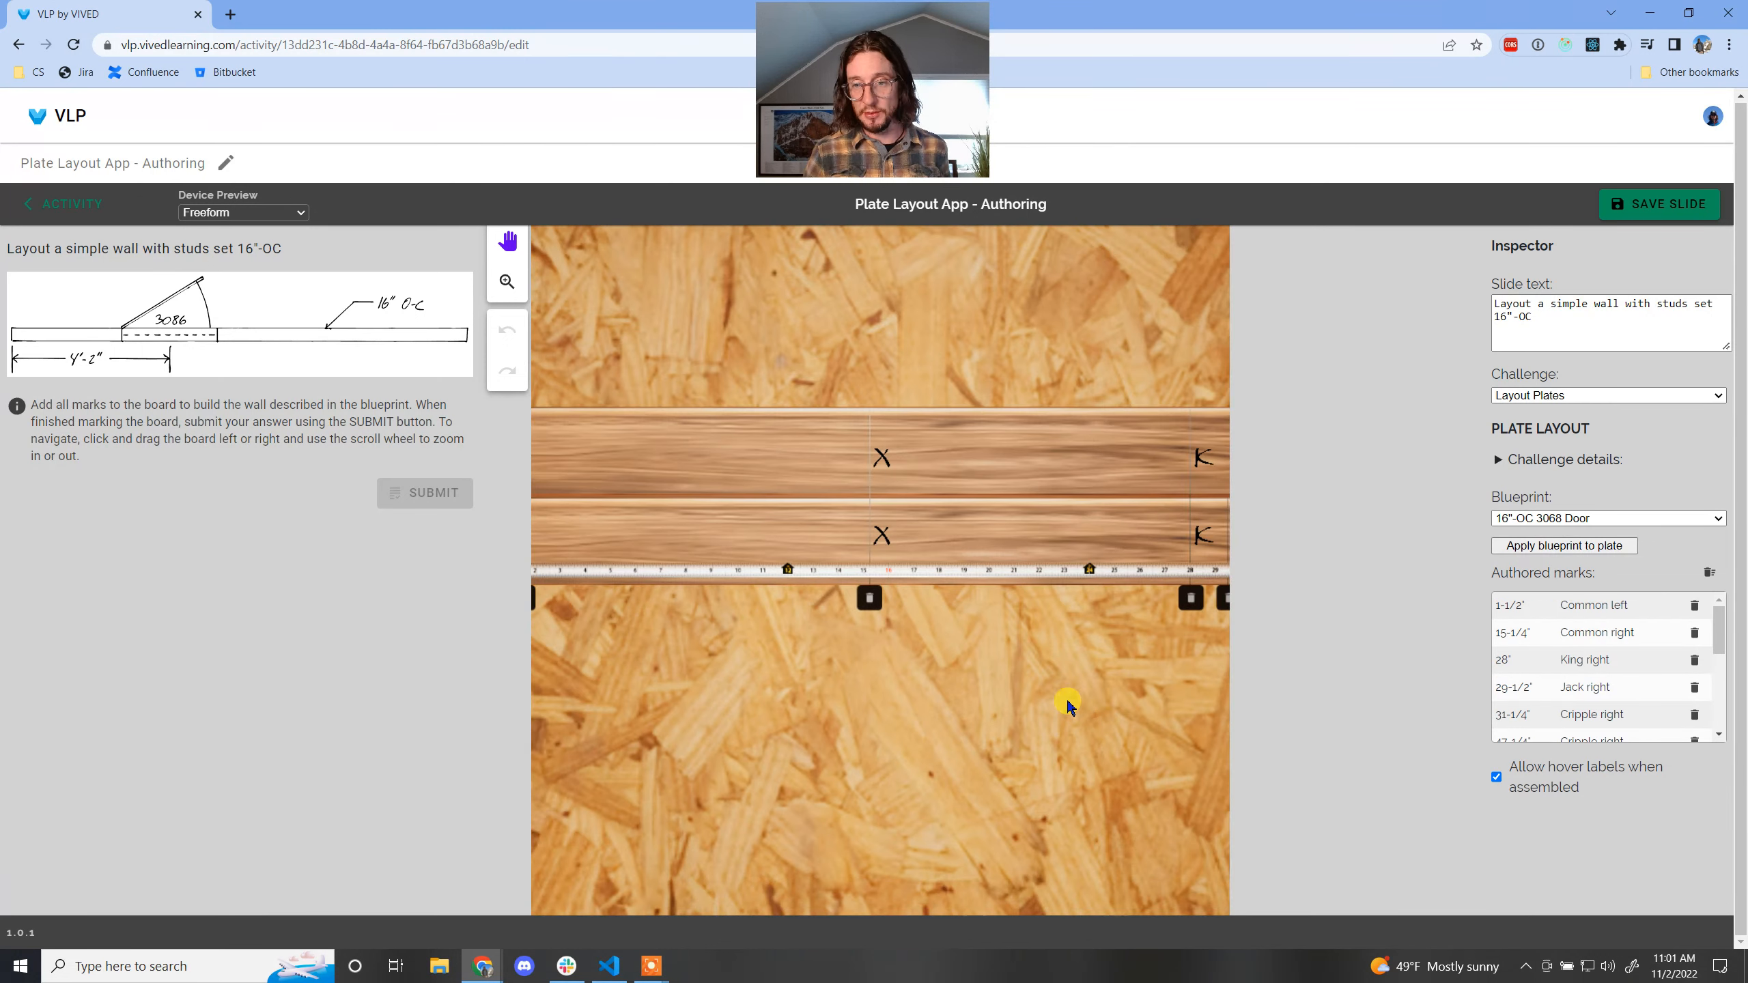
scroll(866, 690, "down", 3)
scroll(862, 648, "up", 3)
left_click(859, 605)
left_click_drag(1086, 743, 543, 709)
scroll(1072, 730, "down", 3)
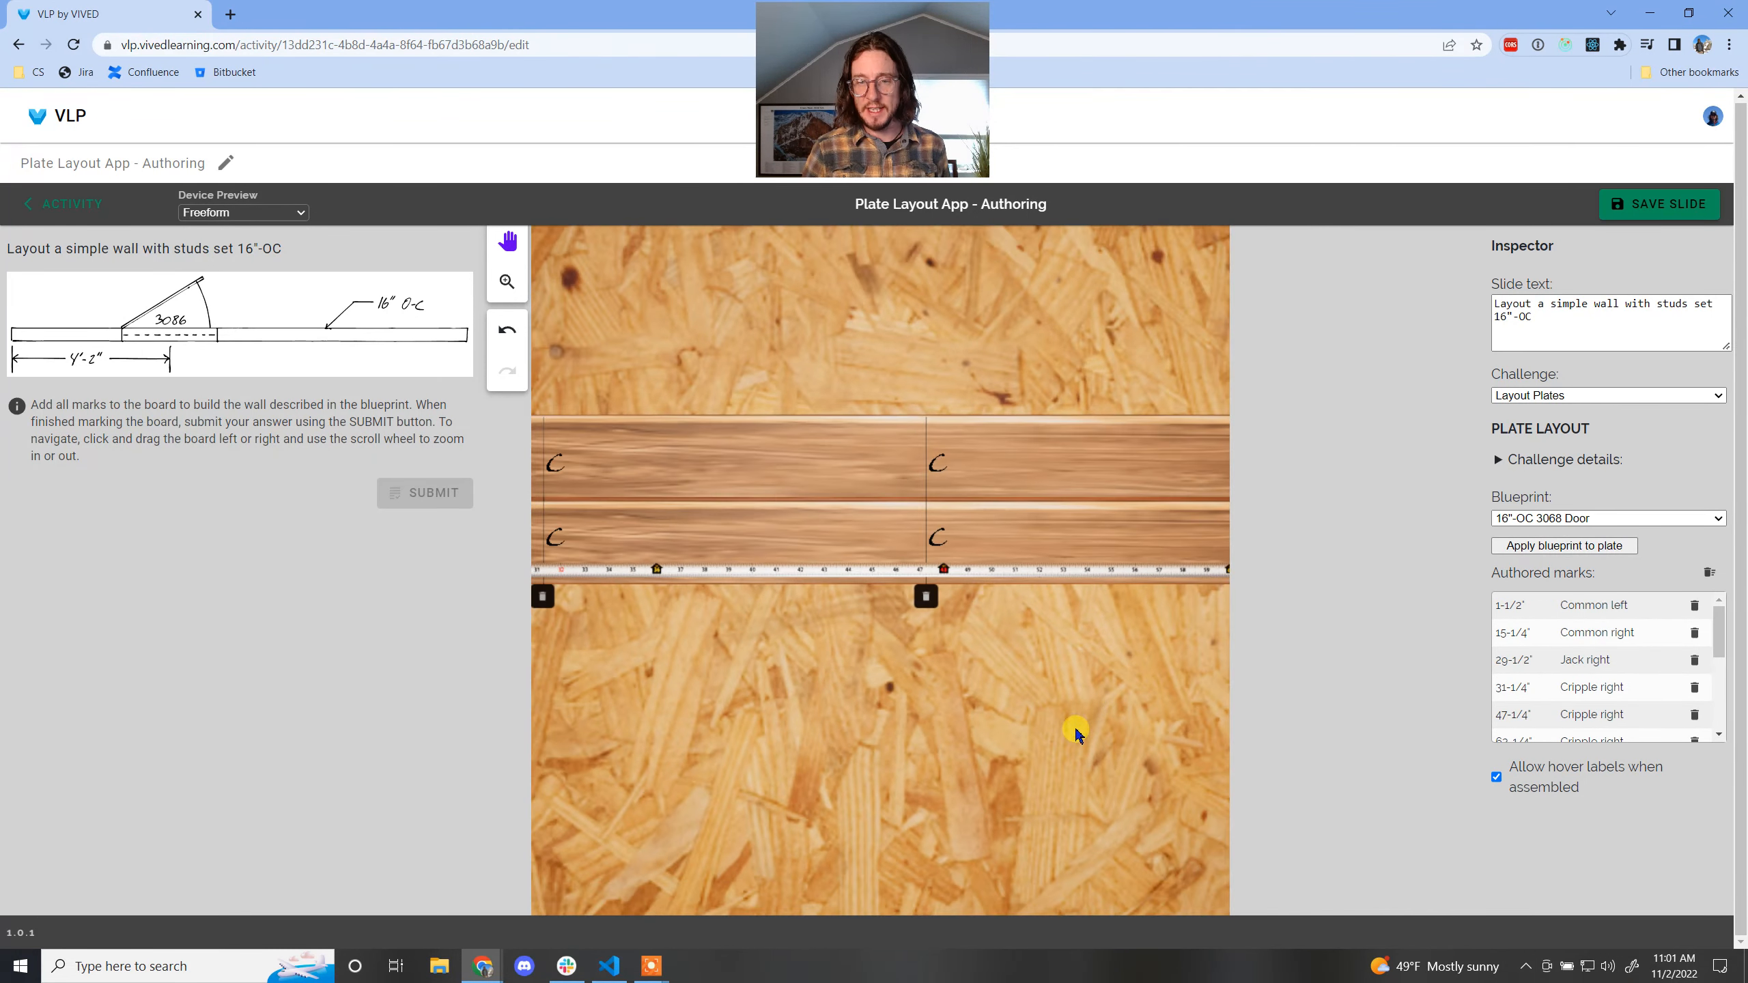
left_click_drag(1089, 705, 555, 703)
left_click_drag(979, 709, 925, 710)
left_click(663, 596)
scroll(896, 709, "down", 2)
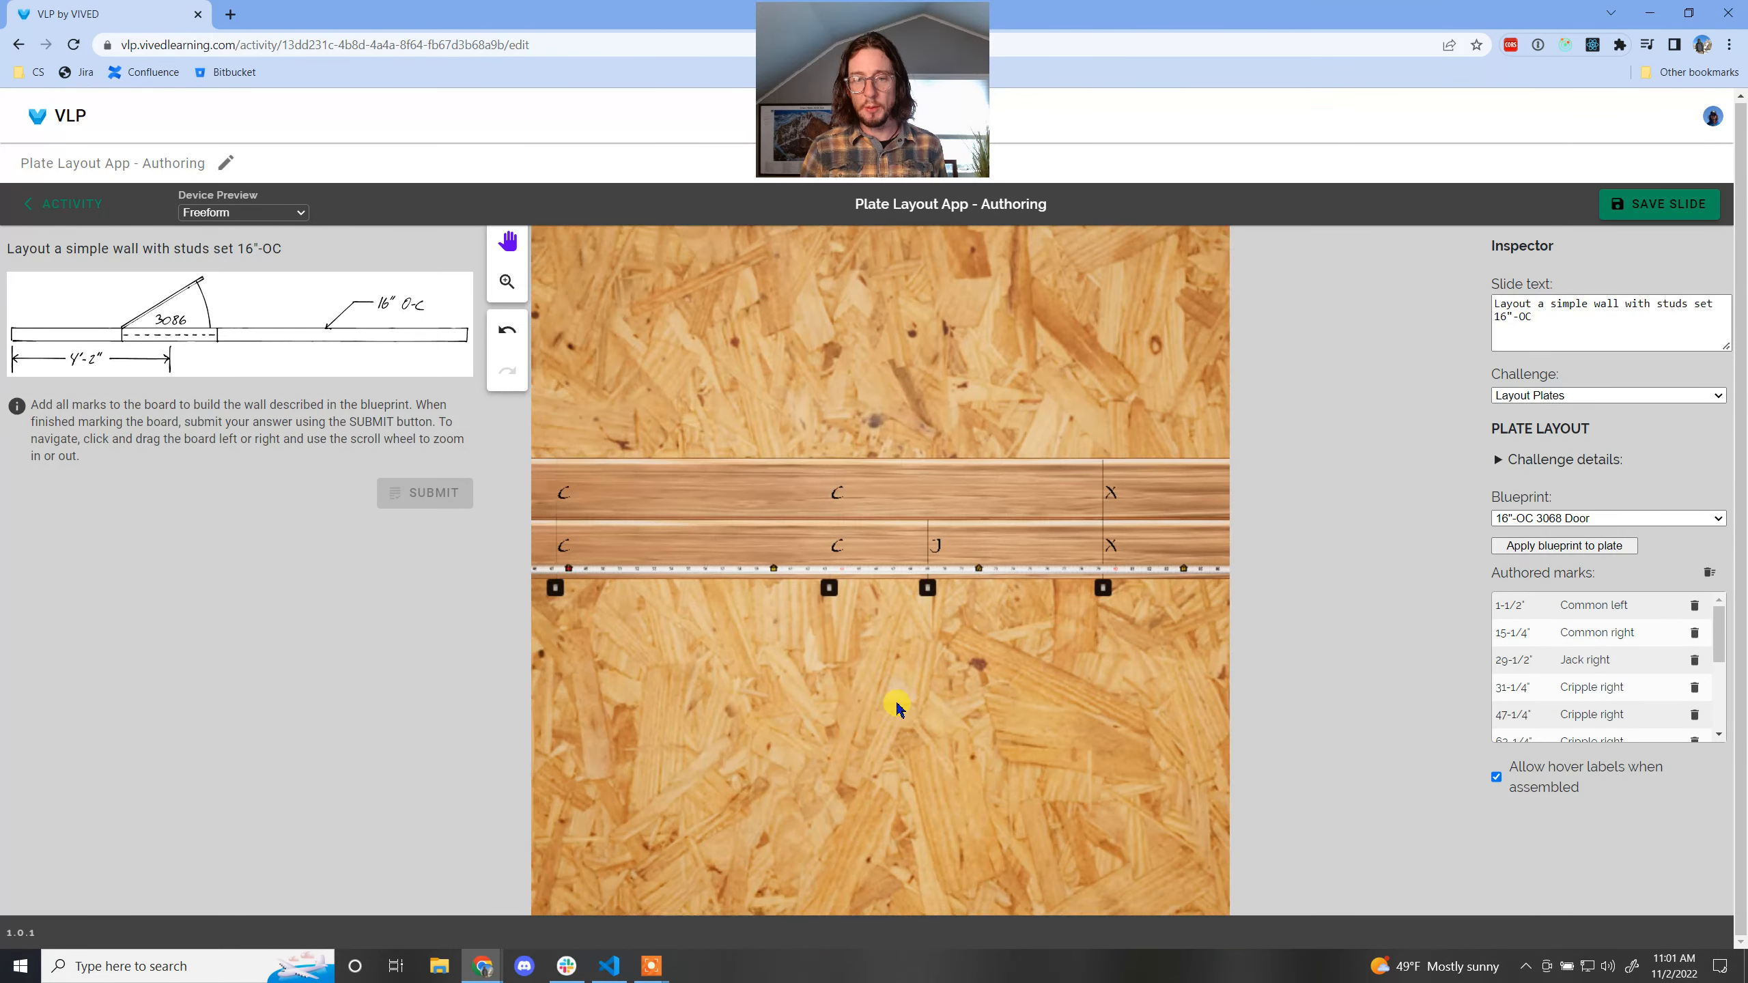
scroll(739, 703, "down", 3)
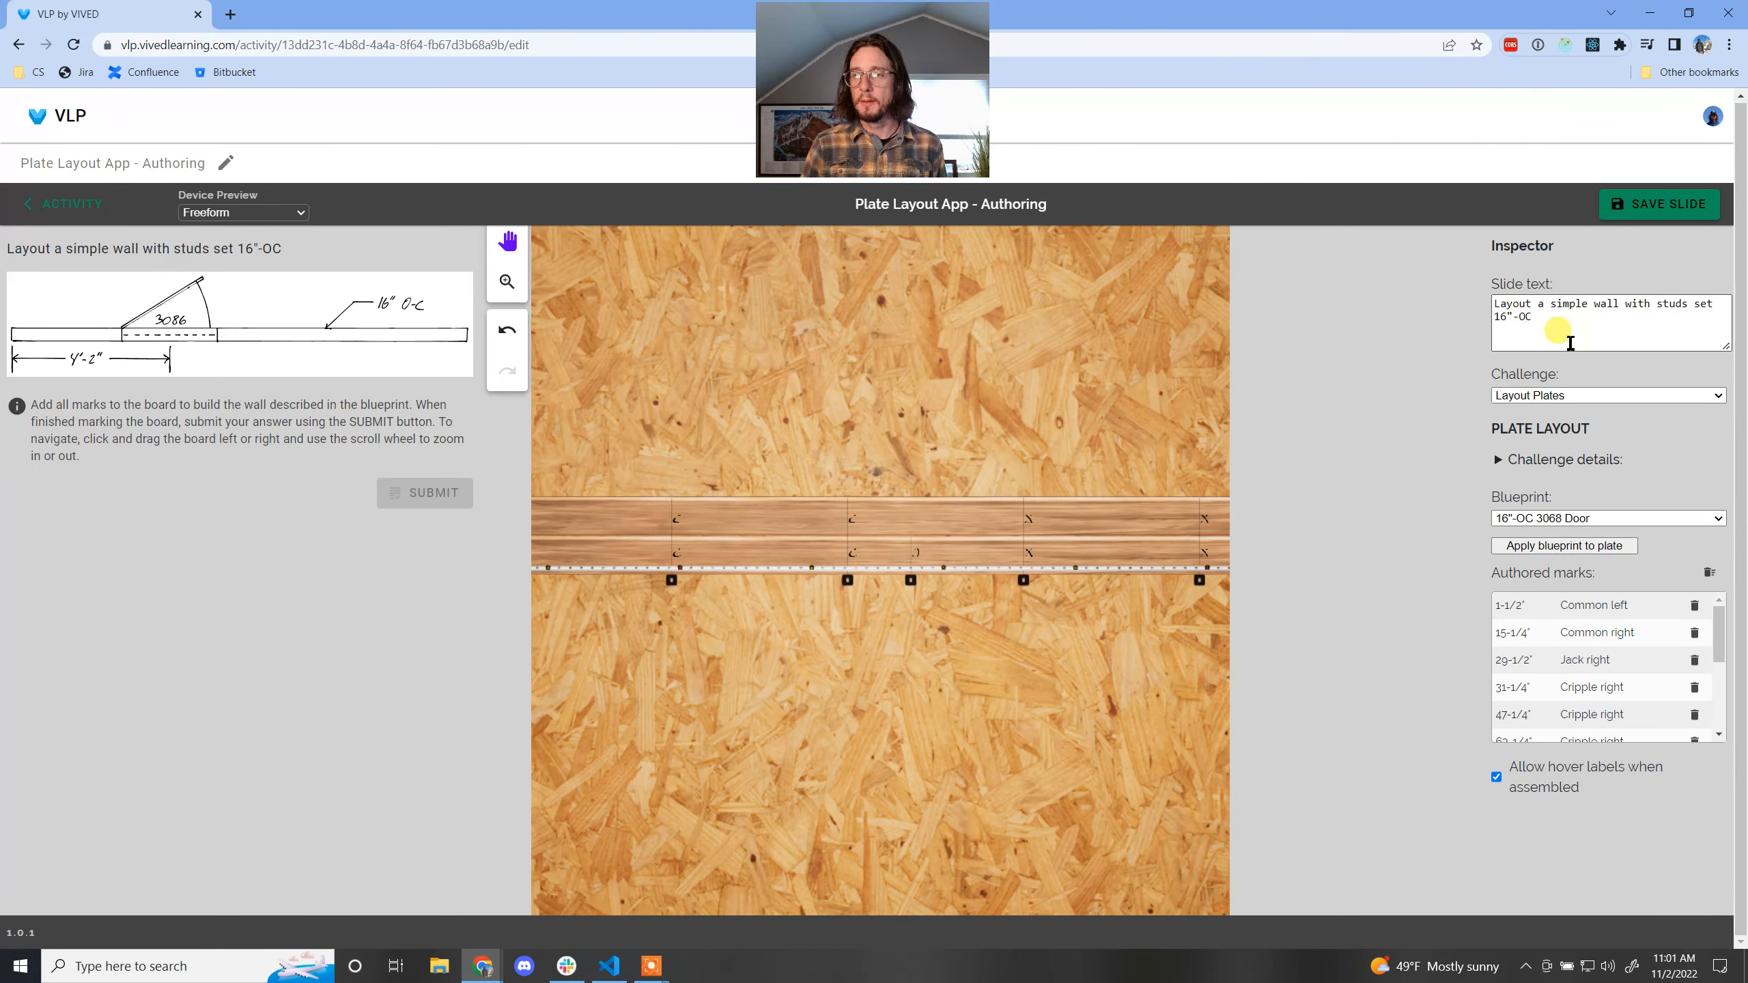
- Replace the slide text with "Add in the missing king studs" and save the slide
left_click_drag(1570, 343, 1451, 297)
type("Add in the missing king studs")
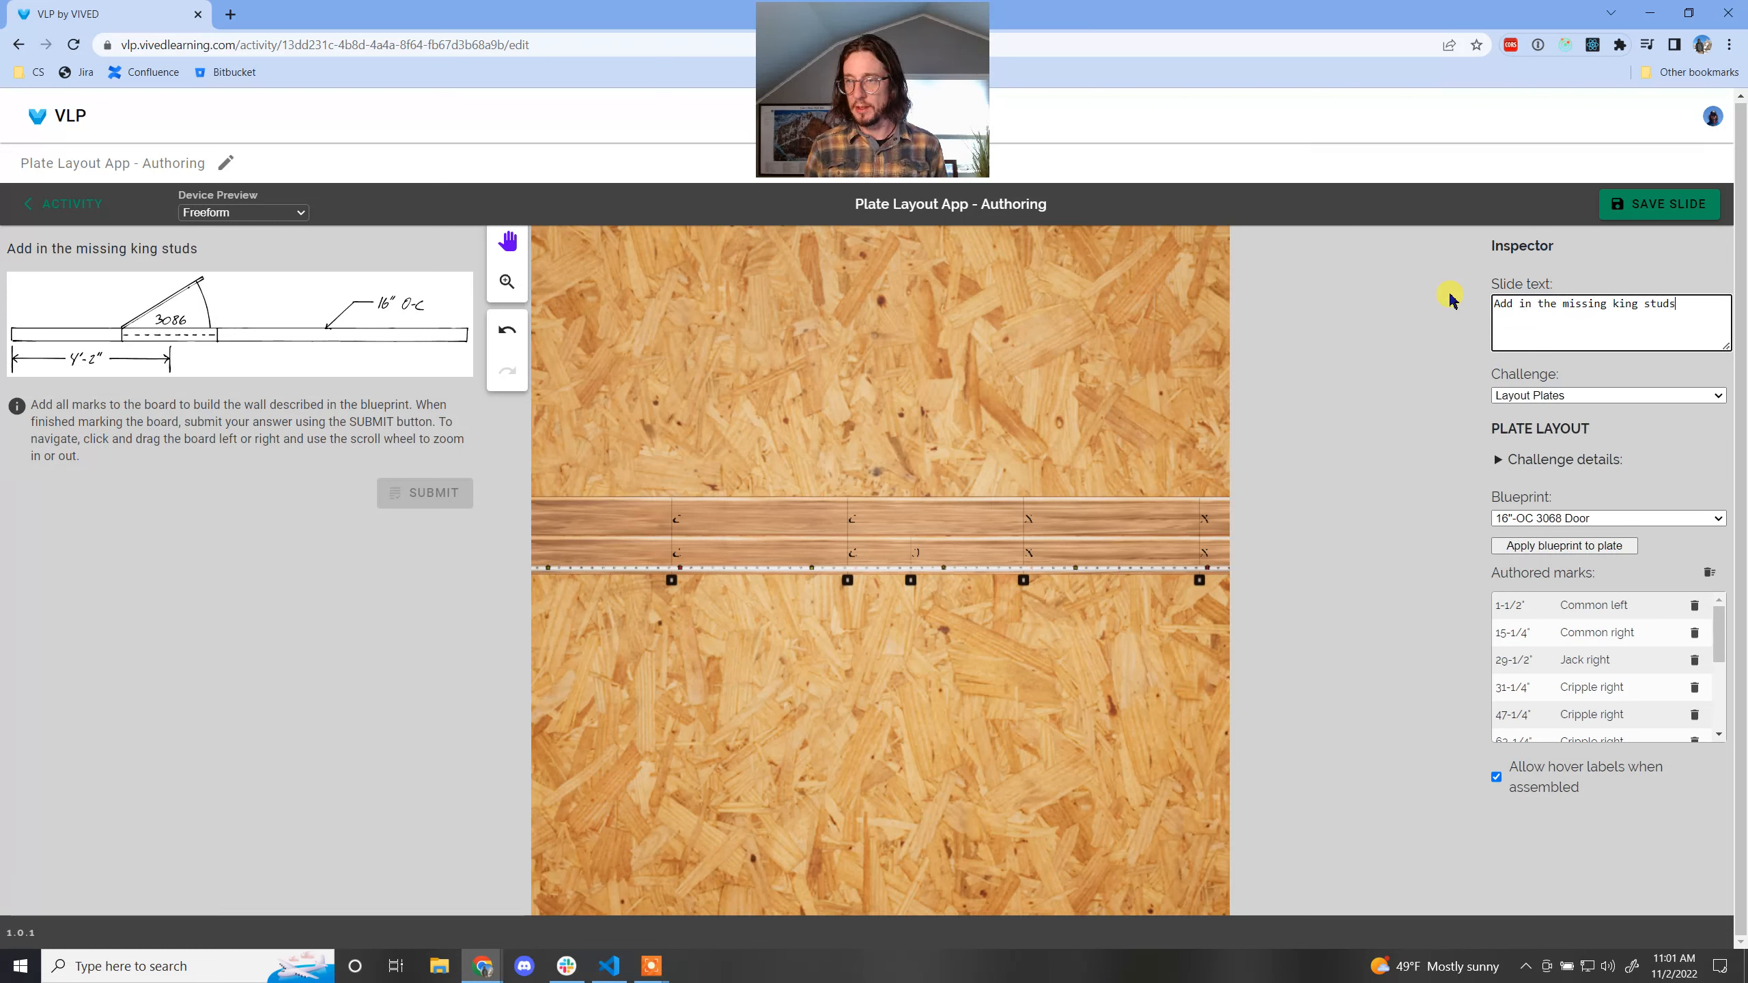
scroll(994, 473, "down", 3)
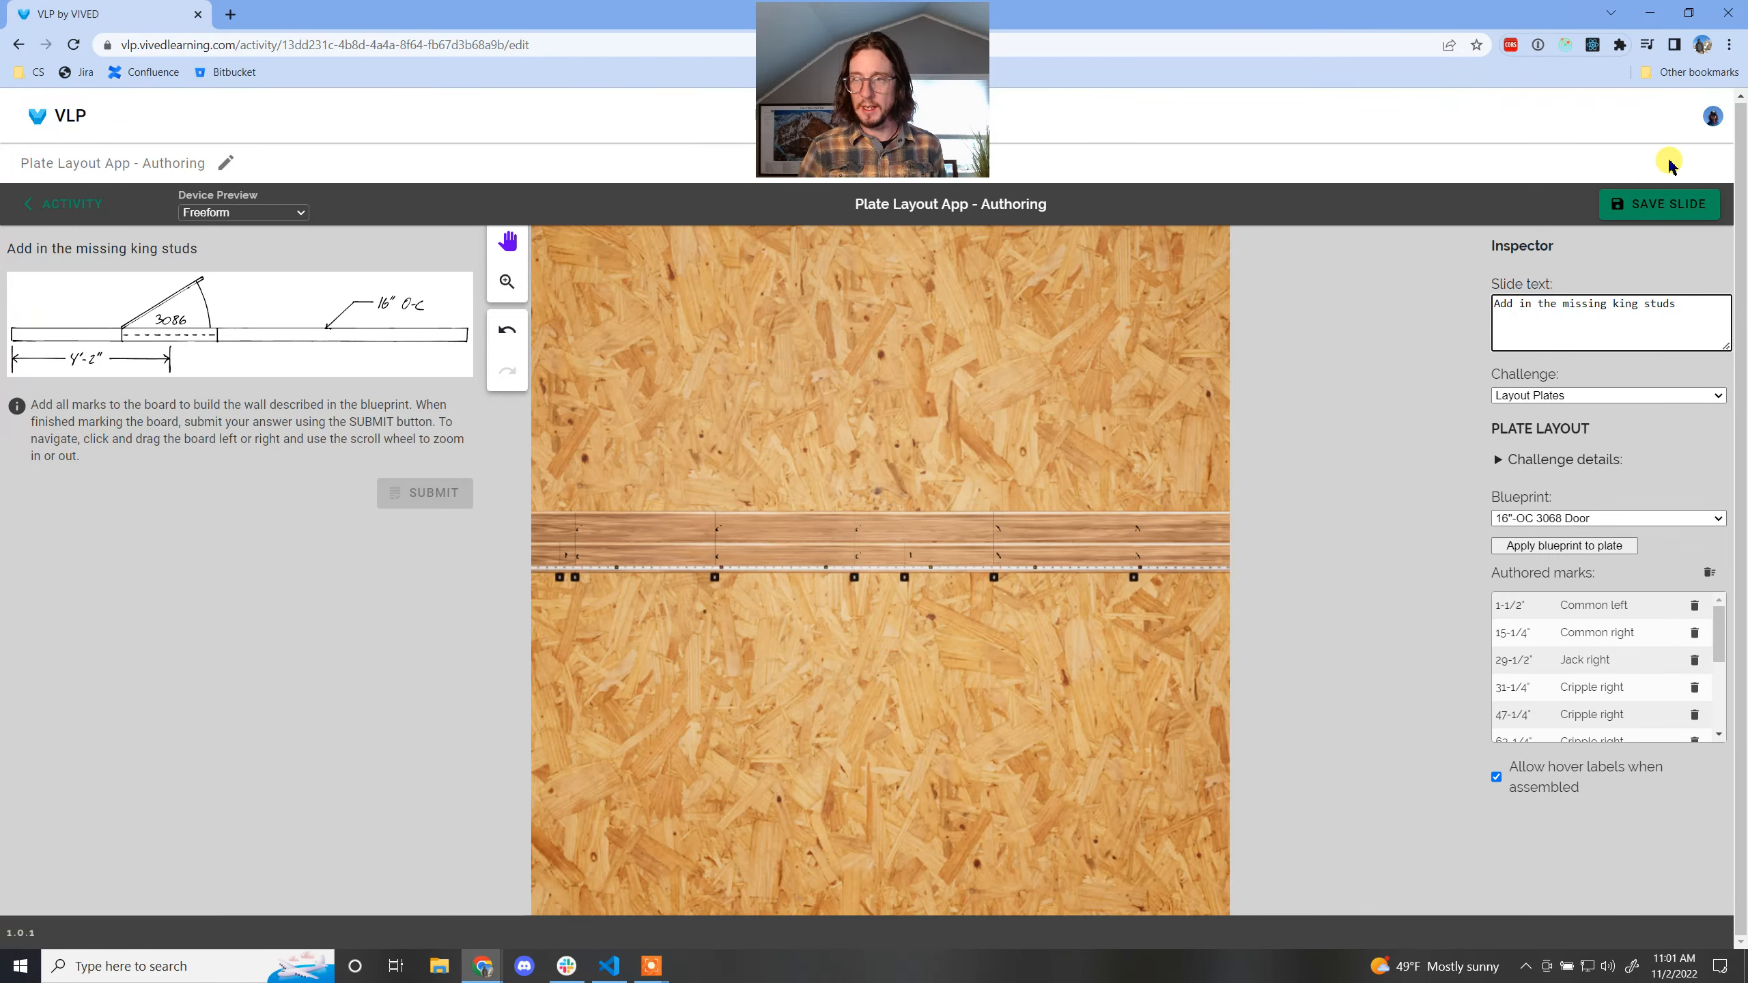
left_click(1660, 208)
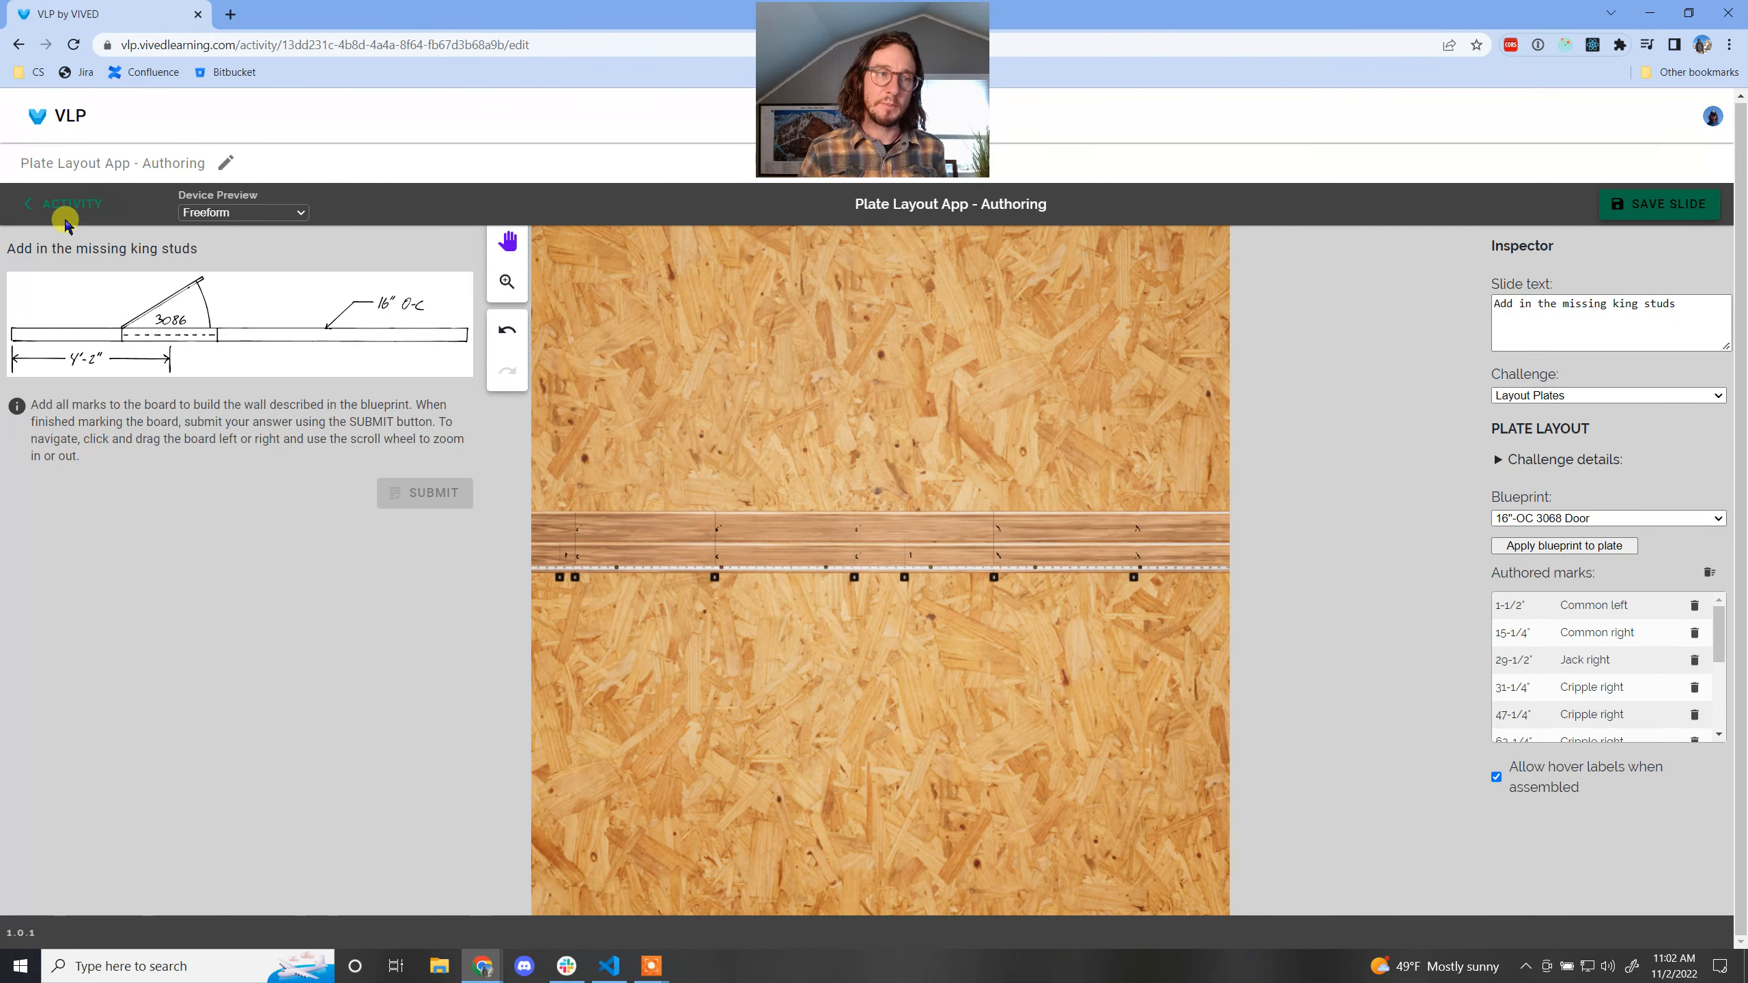
- Return to the activity's slide list and rename the Full Layout copy slide to "Missing King Studs"
left_click(61, 210)
scroll(58, 769, "down", 8)
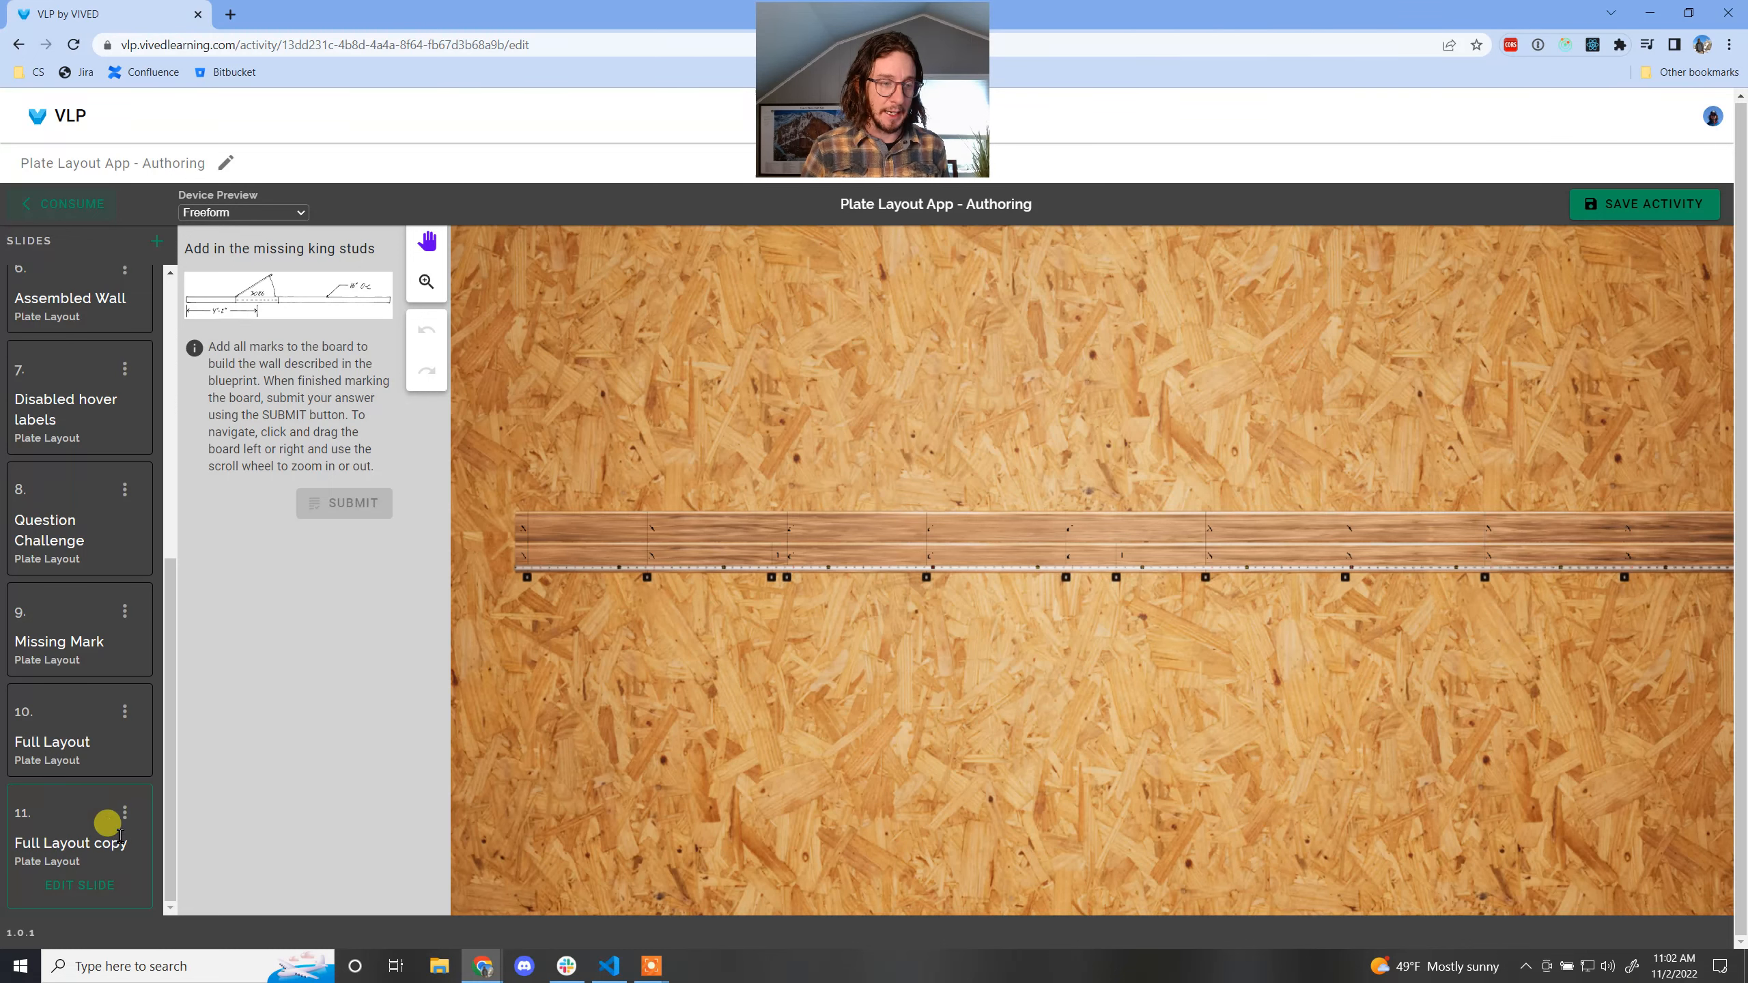
left_click(124, 812)
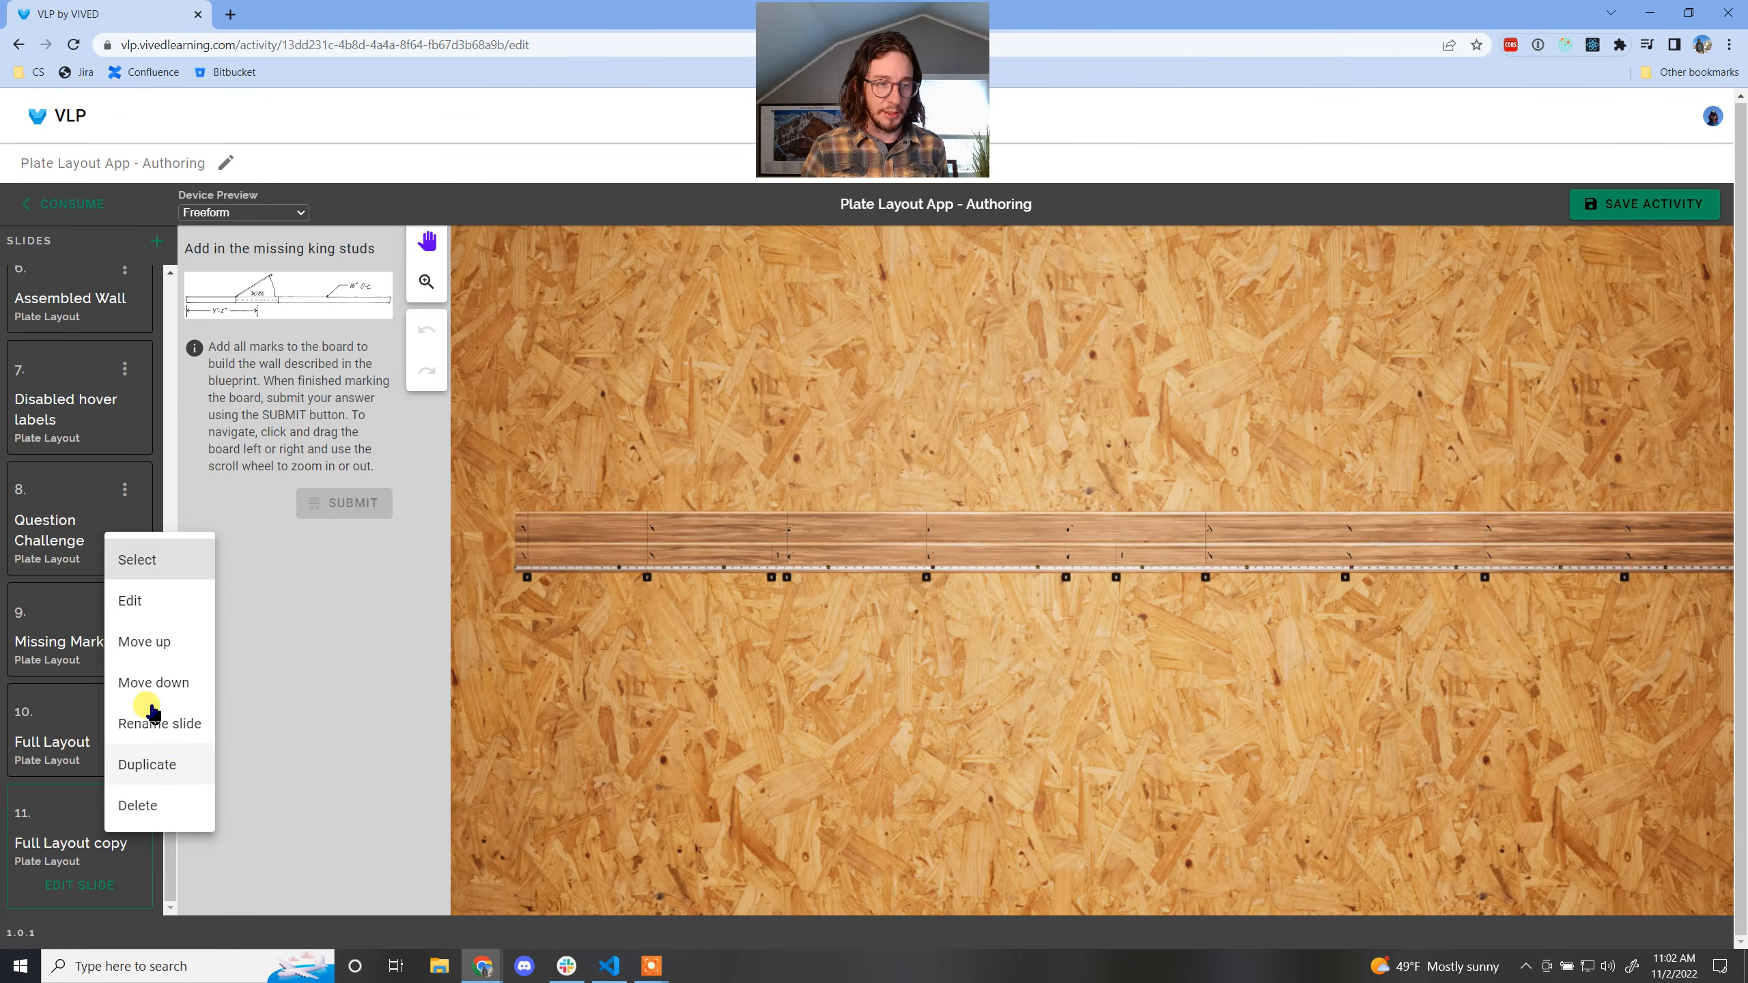
left_click(165, 740)
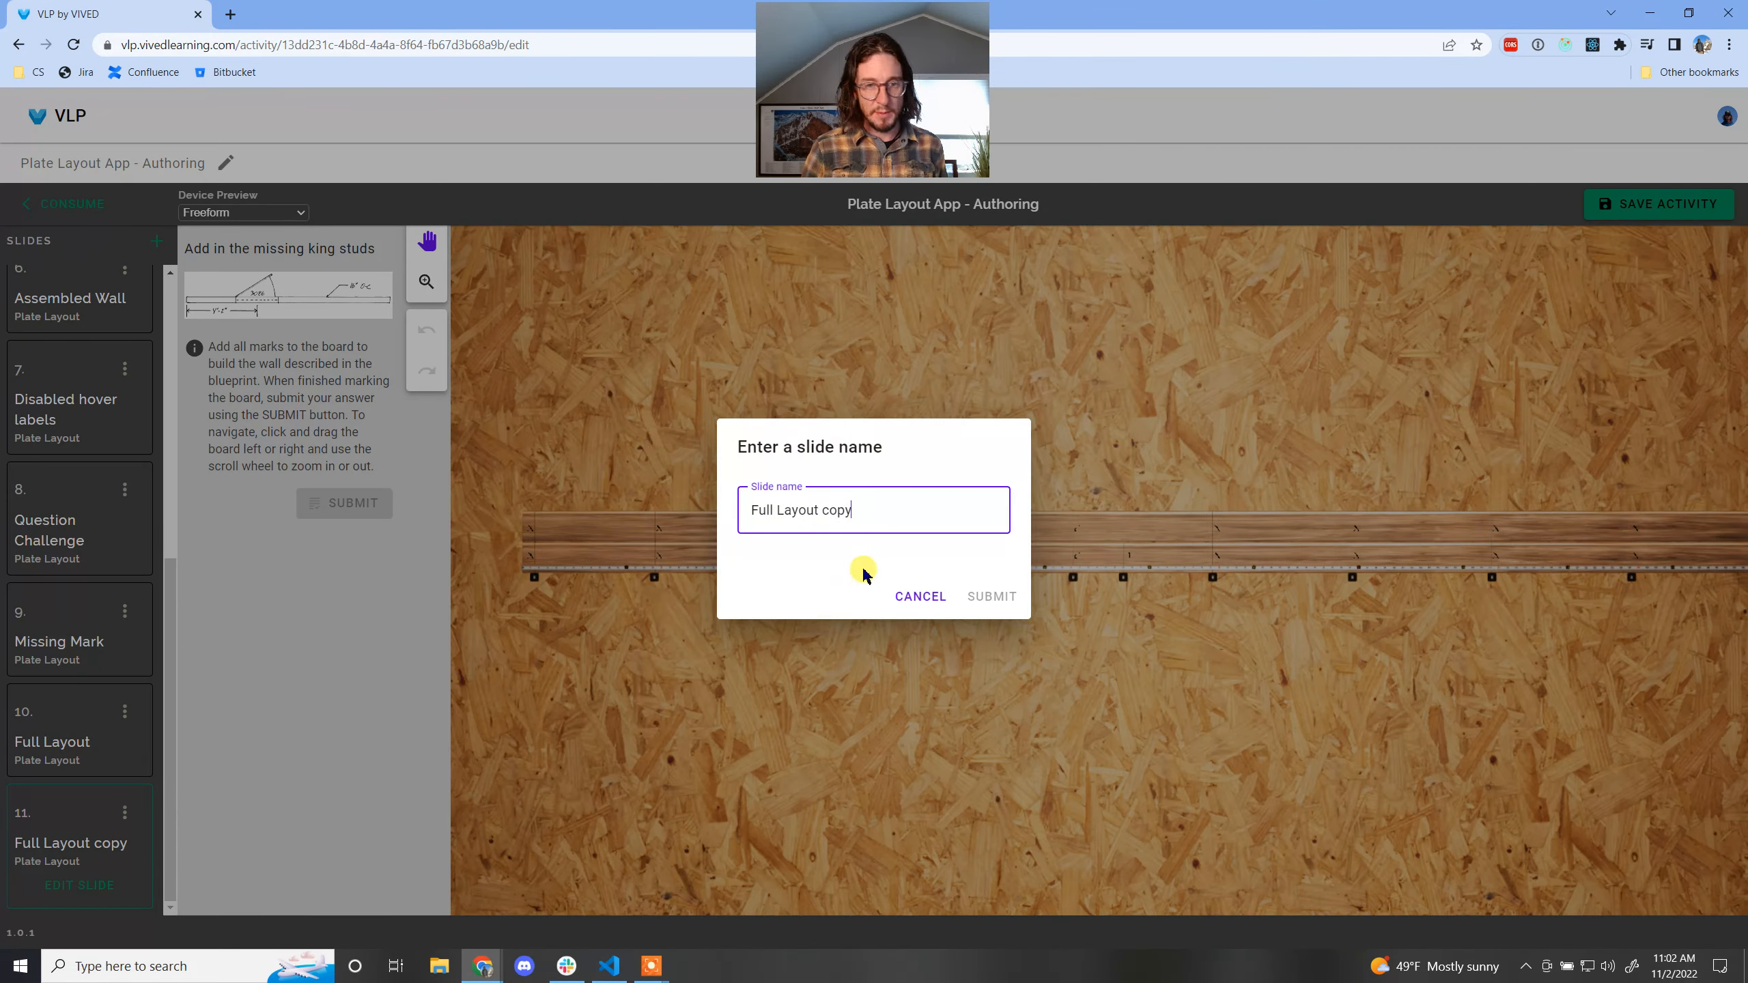
left_click_drag(878, 499, 714, 499)
type("M")
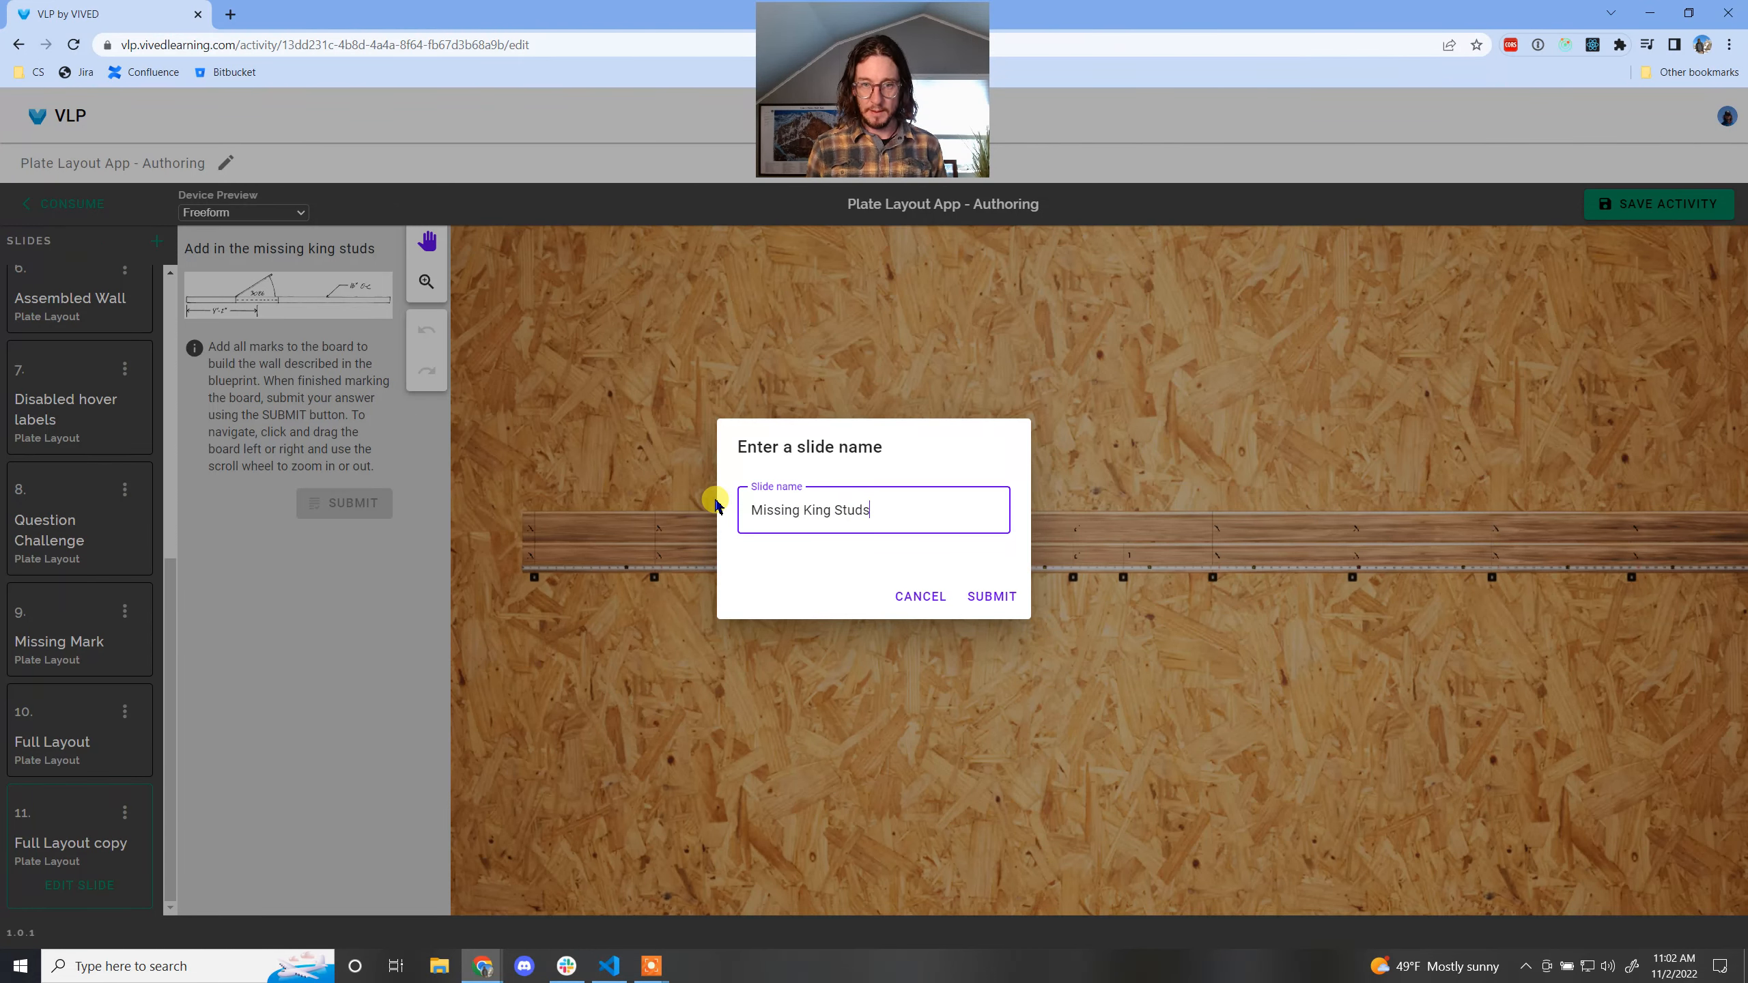
type("issing King Studs")
left_click(988, 594)
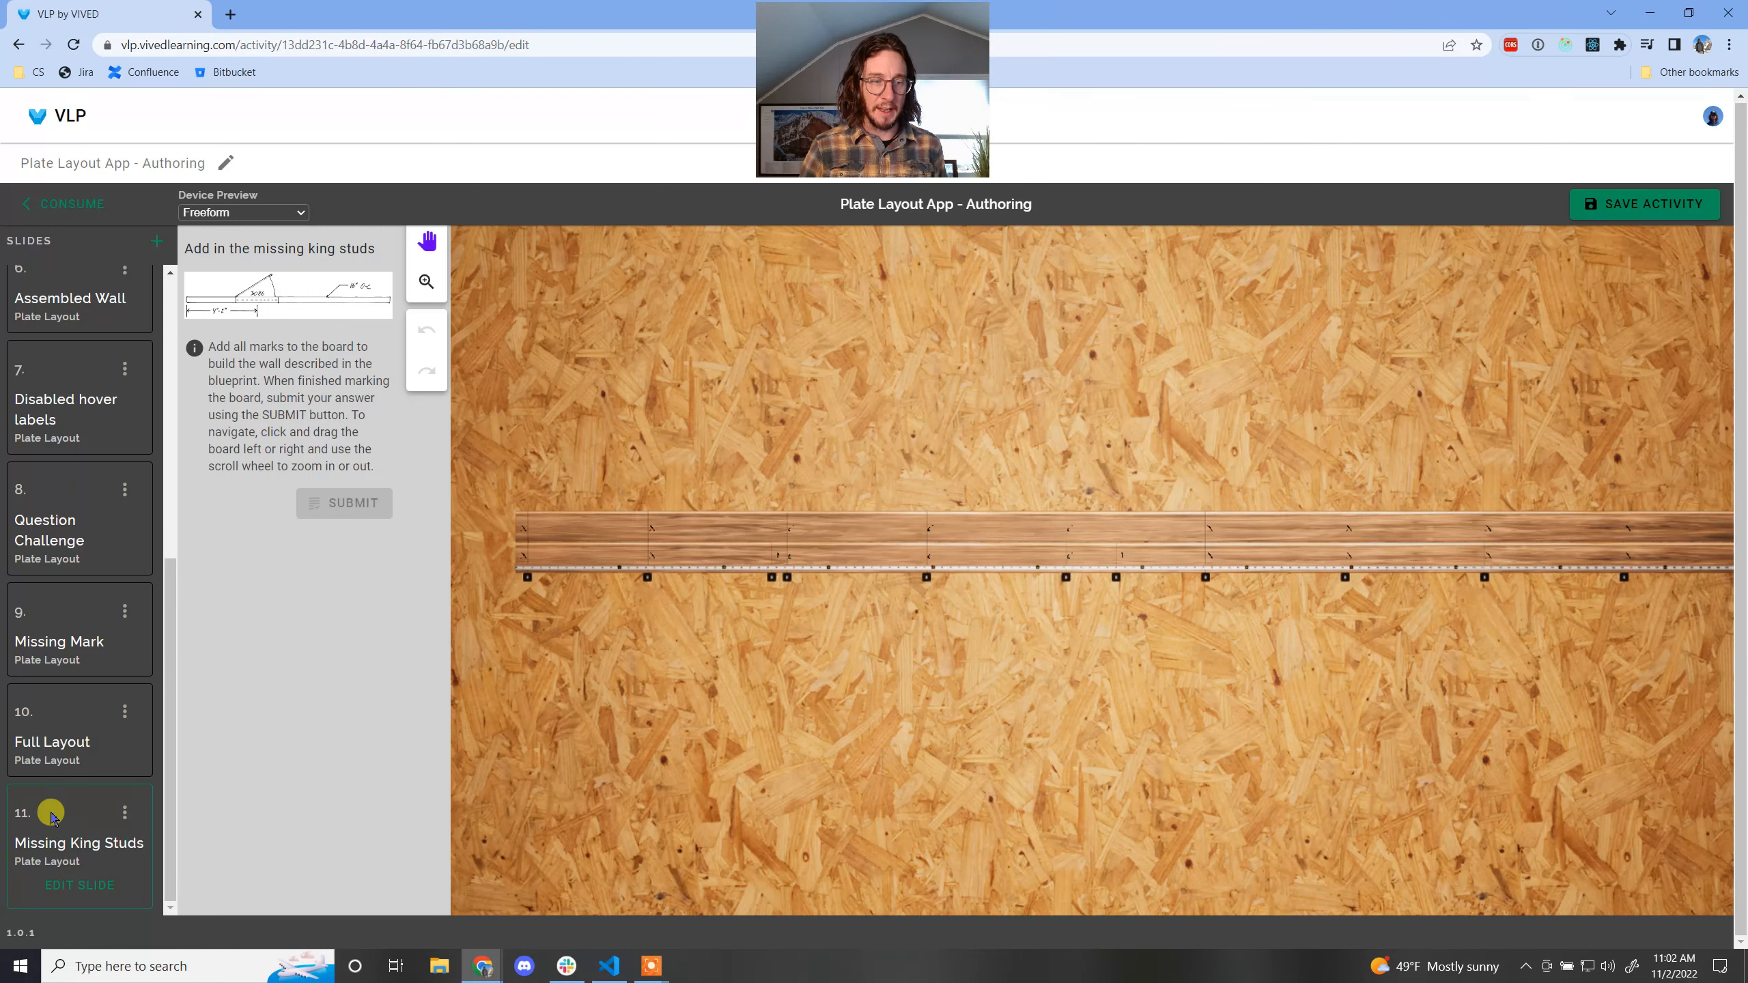
- Duplicate the Missing King Studs slide and open the copy for editing
left_click(122, 812)
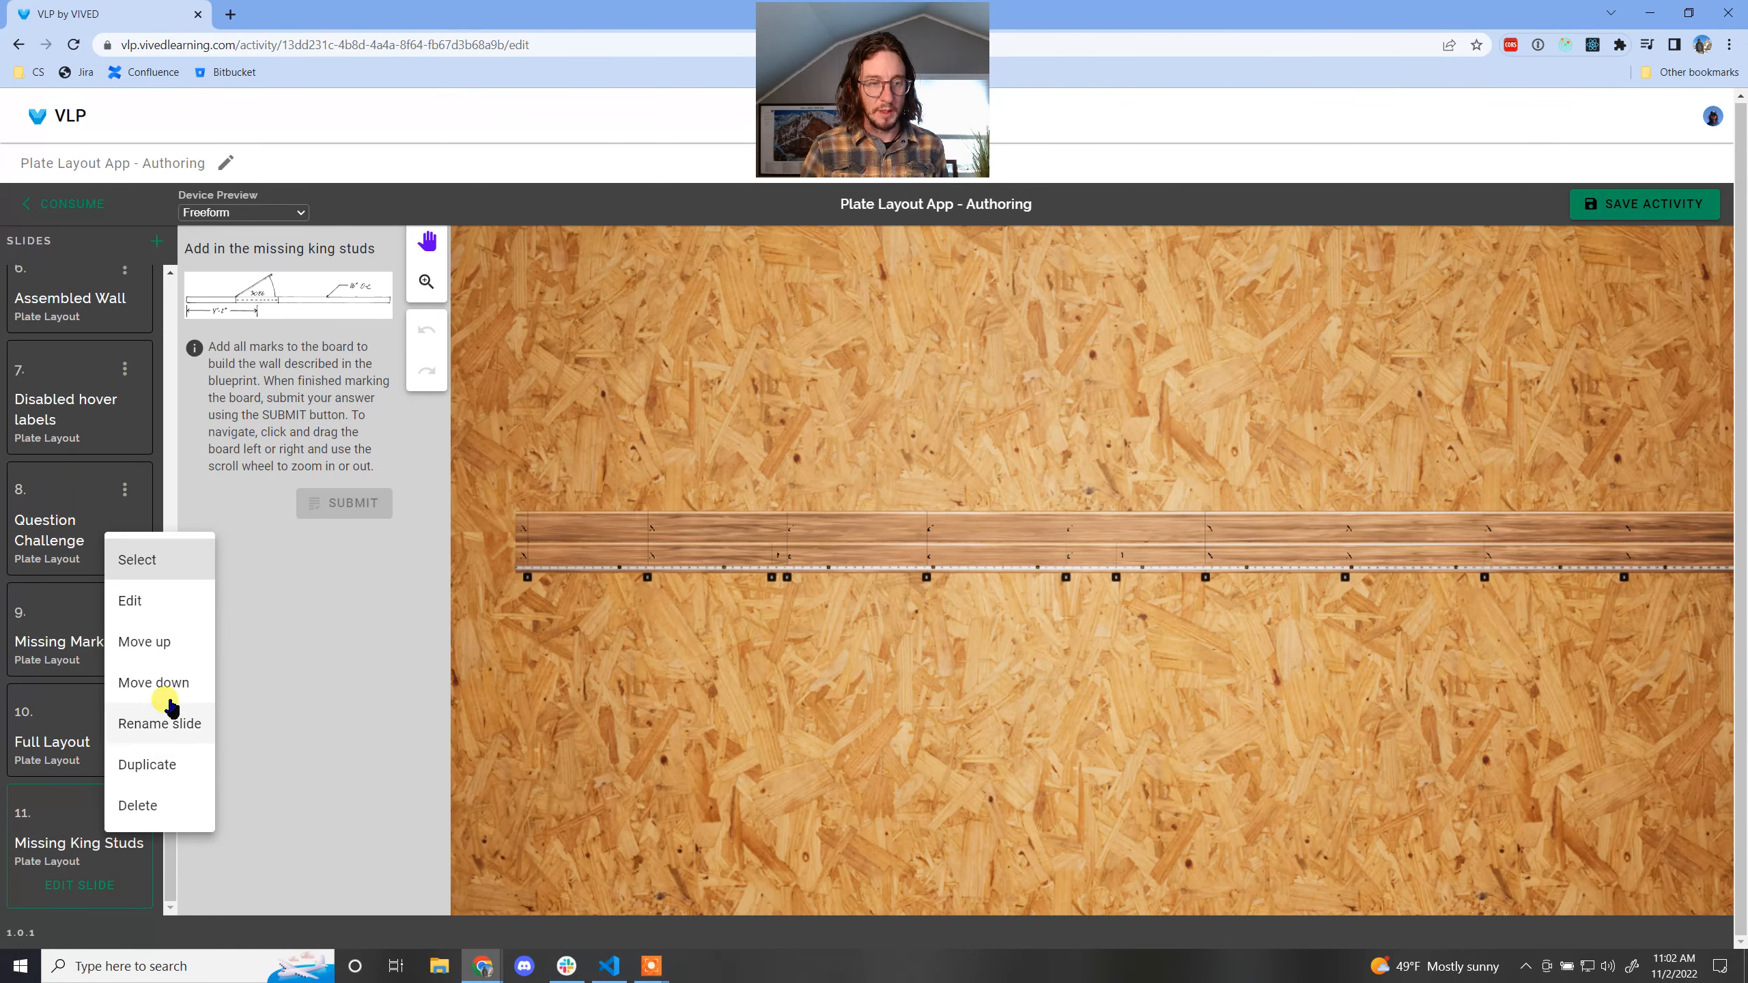
left_click(165, 765)
scroll(88, 837, "down", 2)
left_click(89, 888)
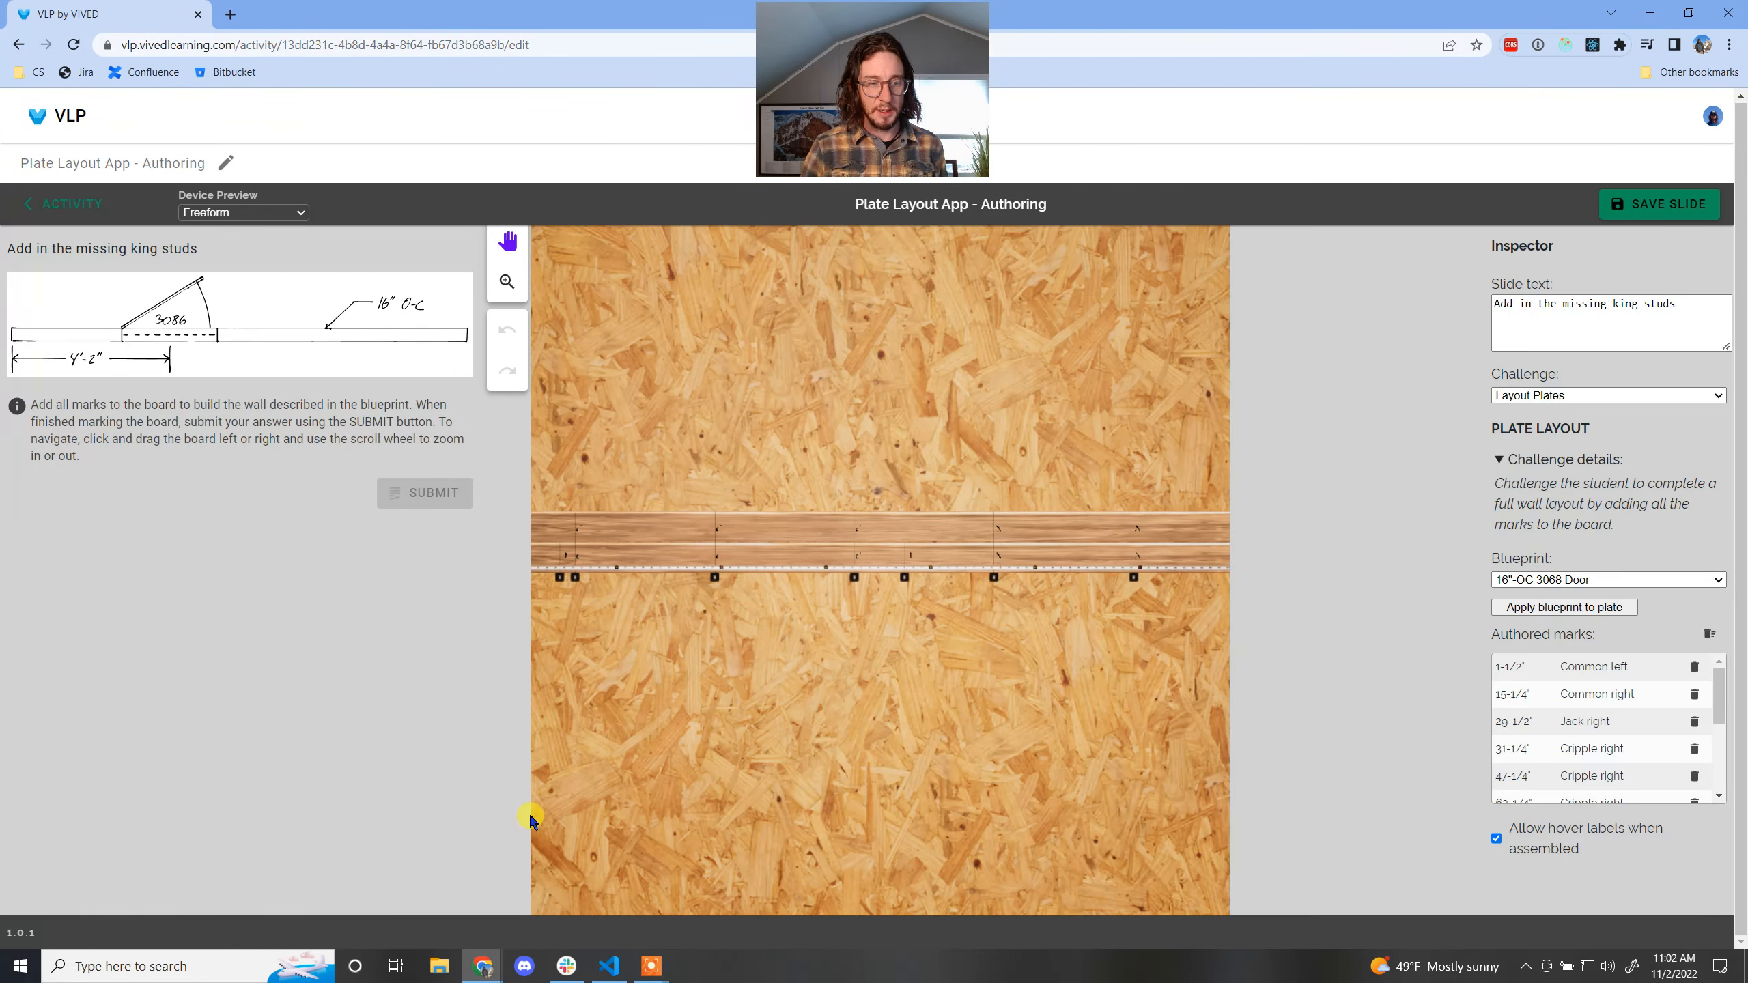
- Change the blueprint to 16"-OC 3636 Window, 2860 Door and replace the slide text with "Correct this layout"
left_click(1610, 582)
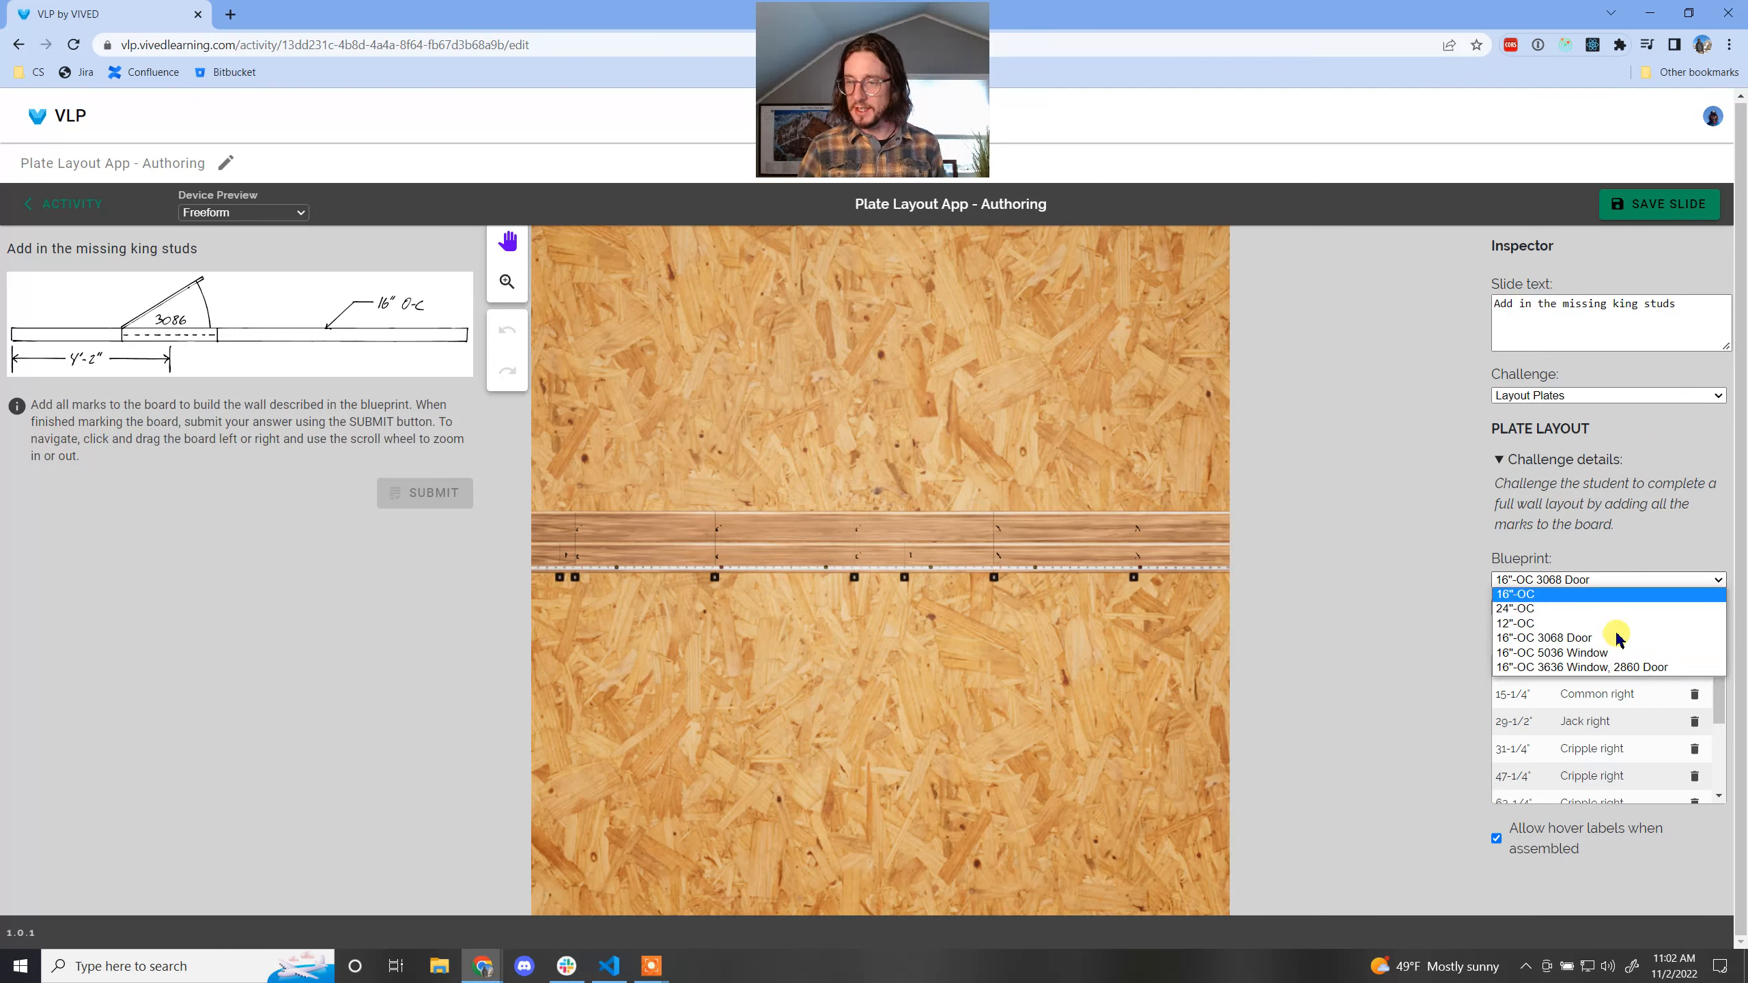
left_click(1624, 668)
left_click(1607, 323)
left_click_drag(1675, 304, 1445, 315)
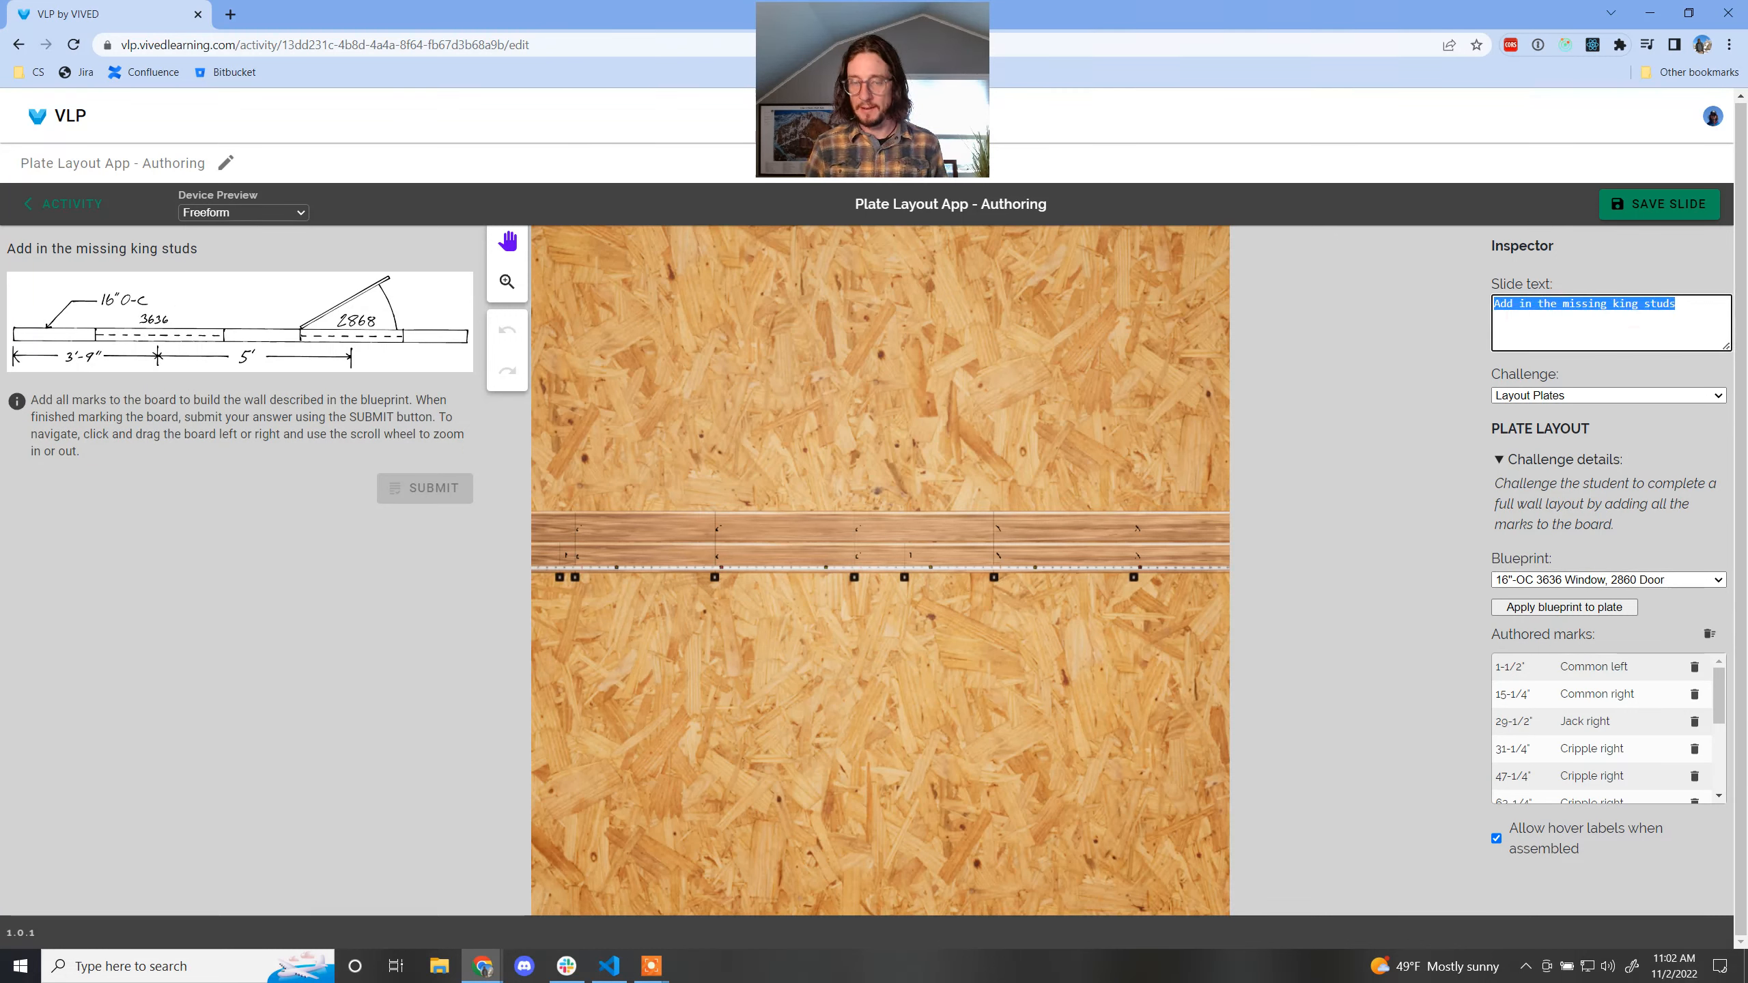
type("Firug")
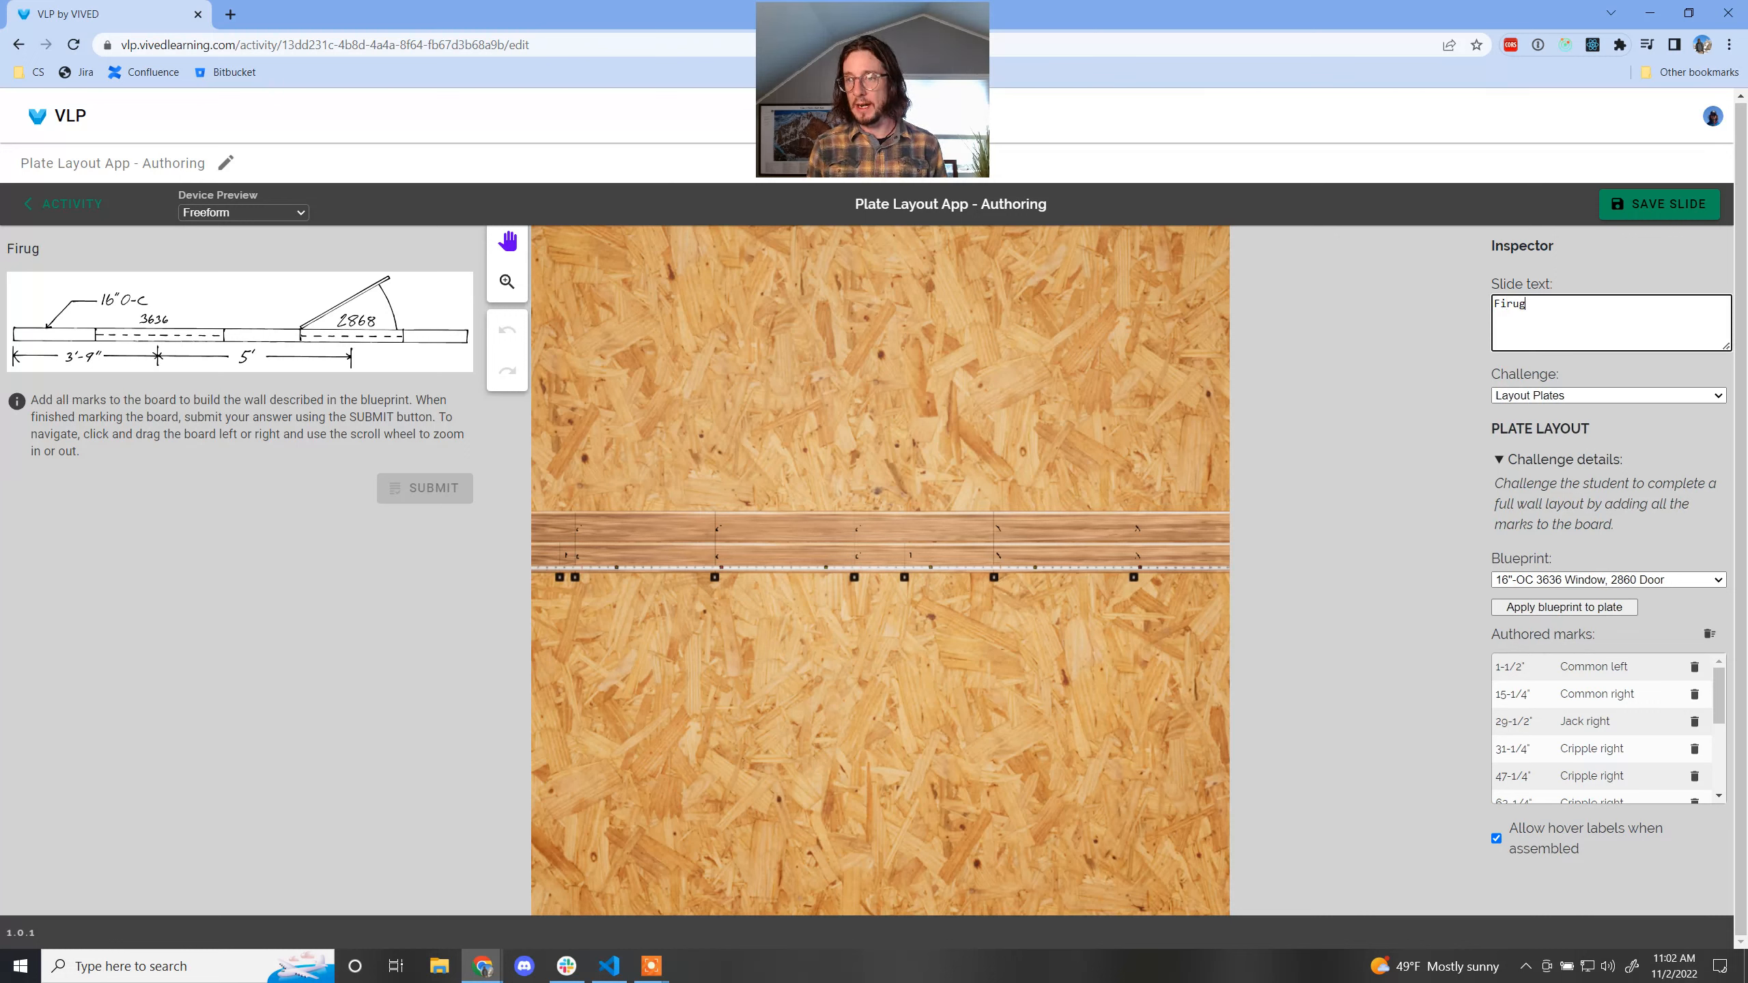
type("Correct this layout")
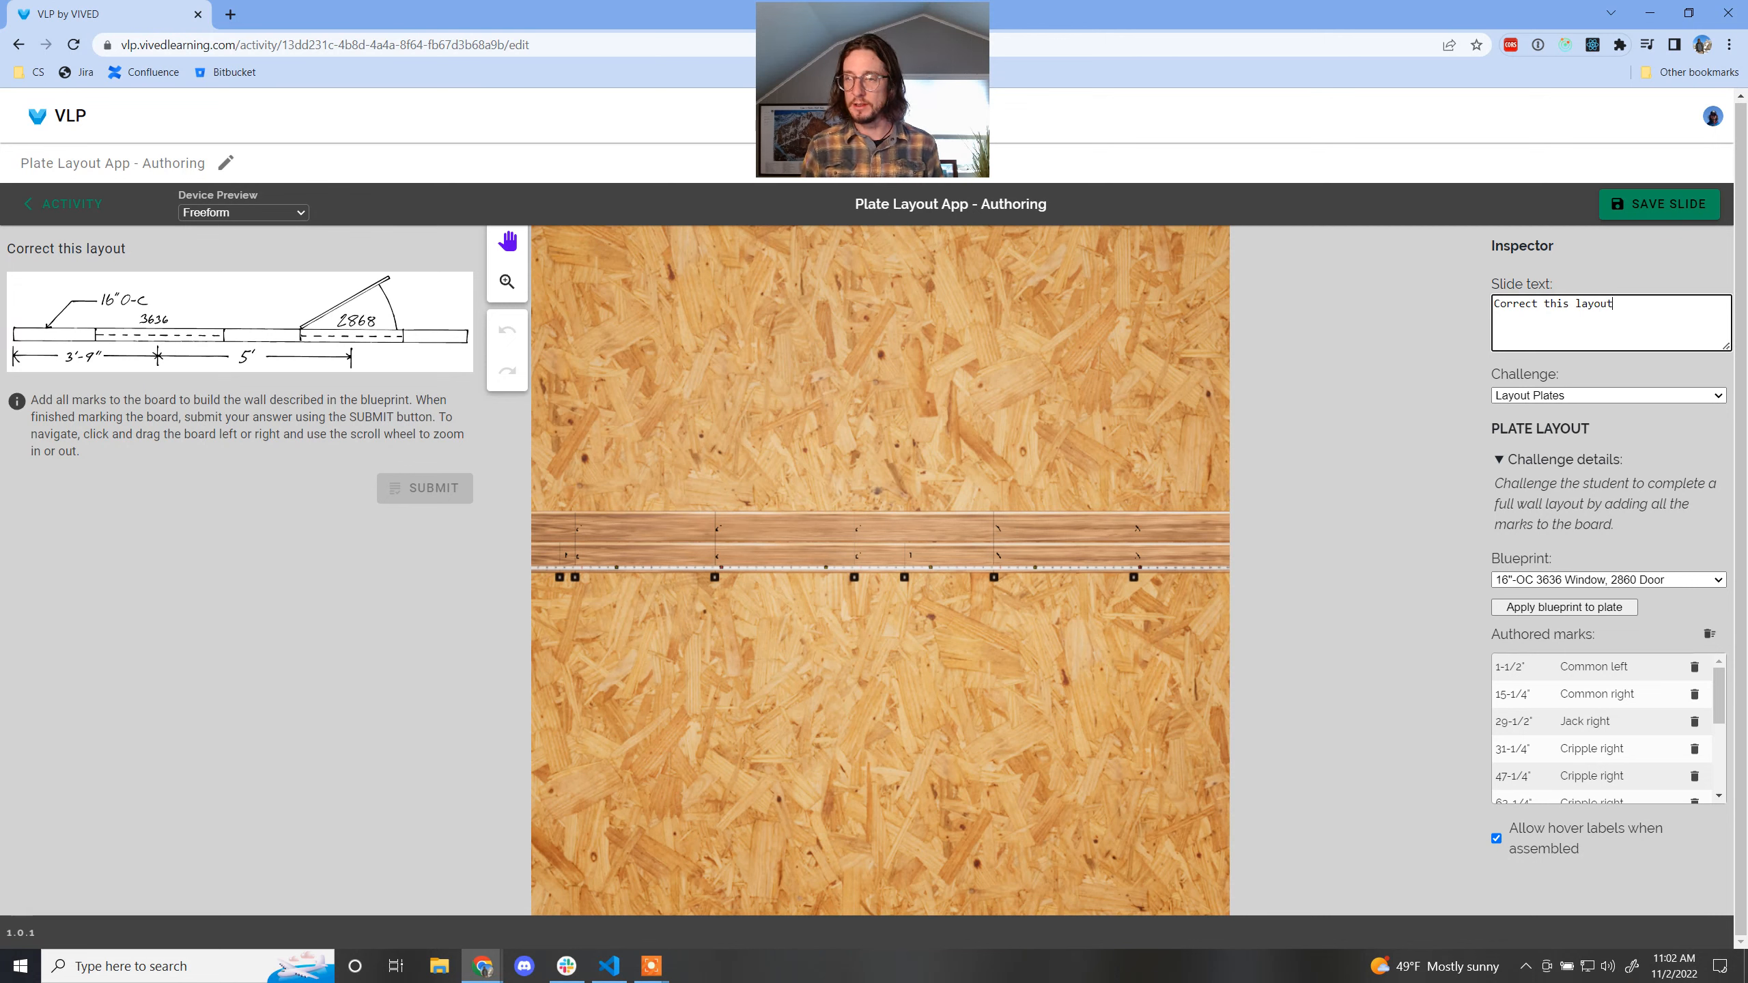
- Apply the 16"-OC 3636 Window, 2860 Door blueprint to the plate as authored marks
scroll(976, 782, "up", 4)
scroll(977, 781, "down", 4)
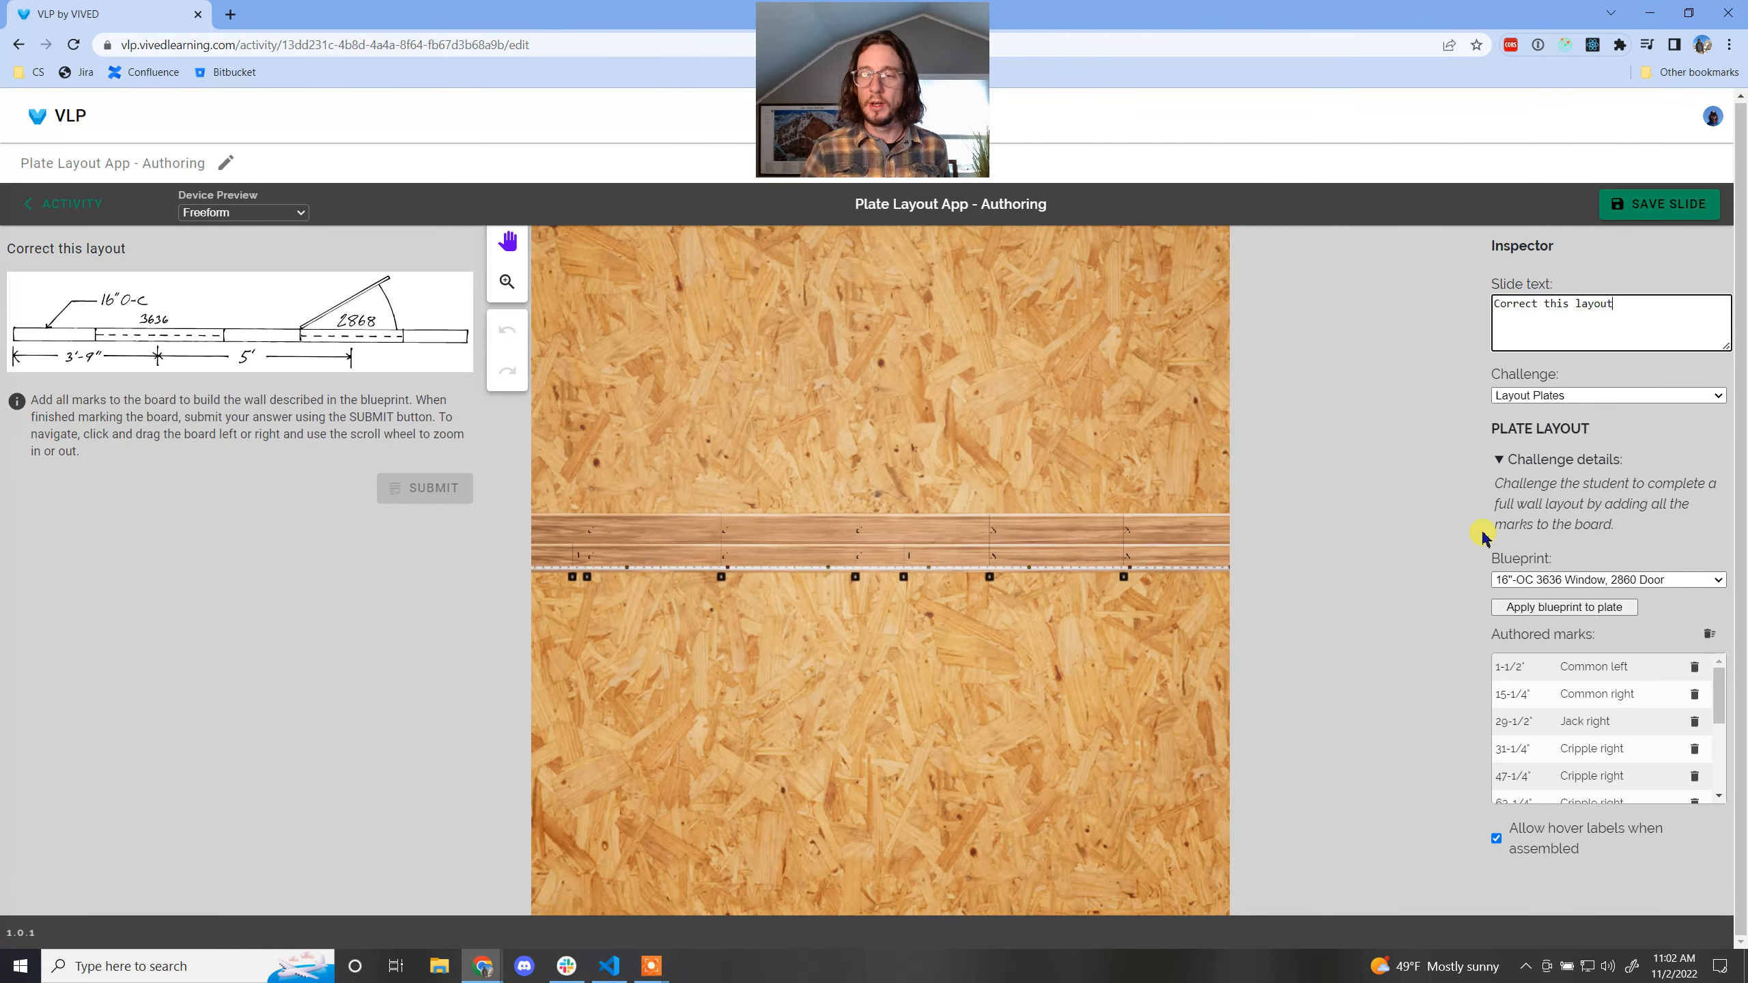
left_click(1617, 608)
- Delete the 15-1/4" common stud mark between the plate's left end and the window's king stud
scroll(888, 625, "up", 6)
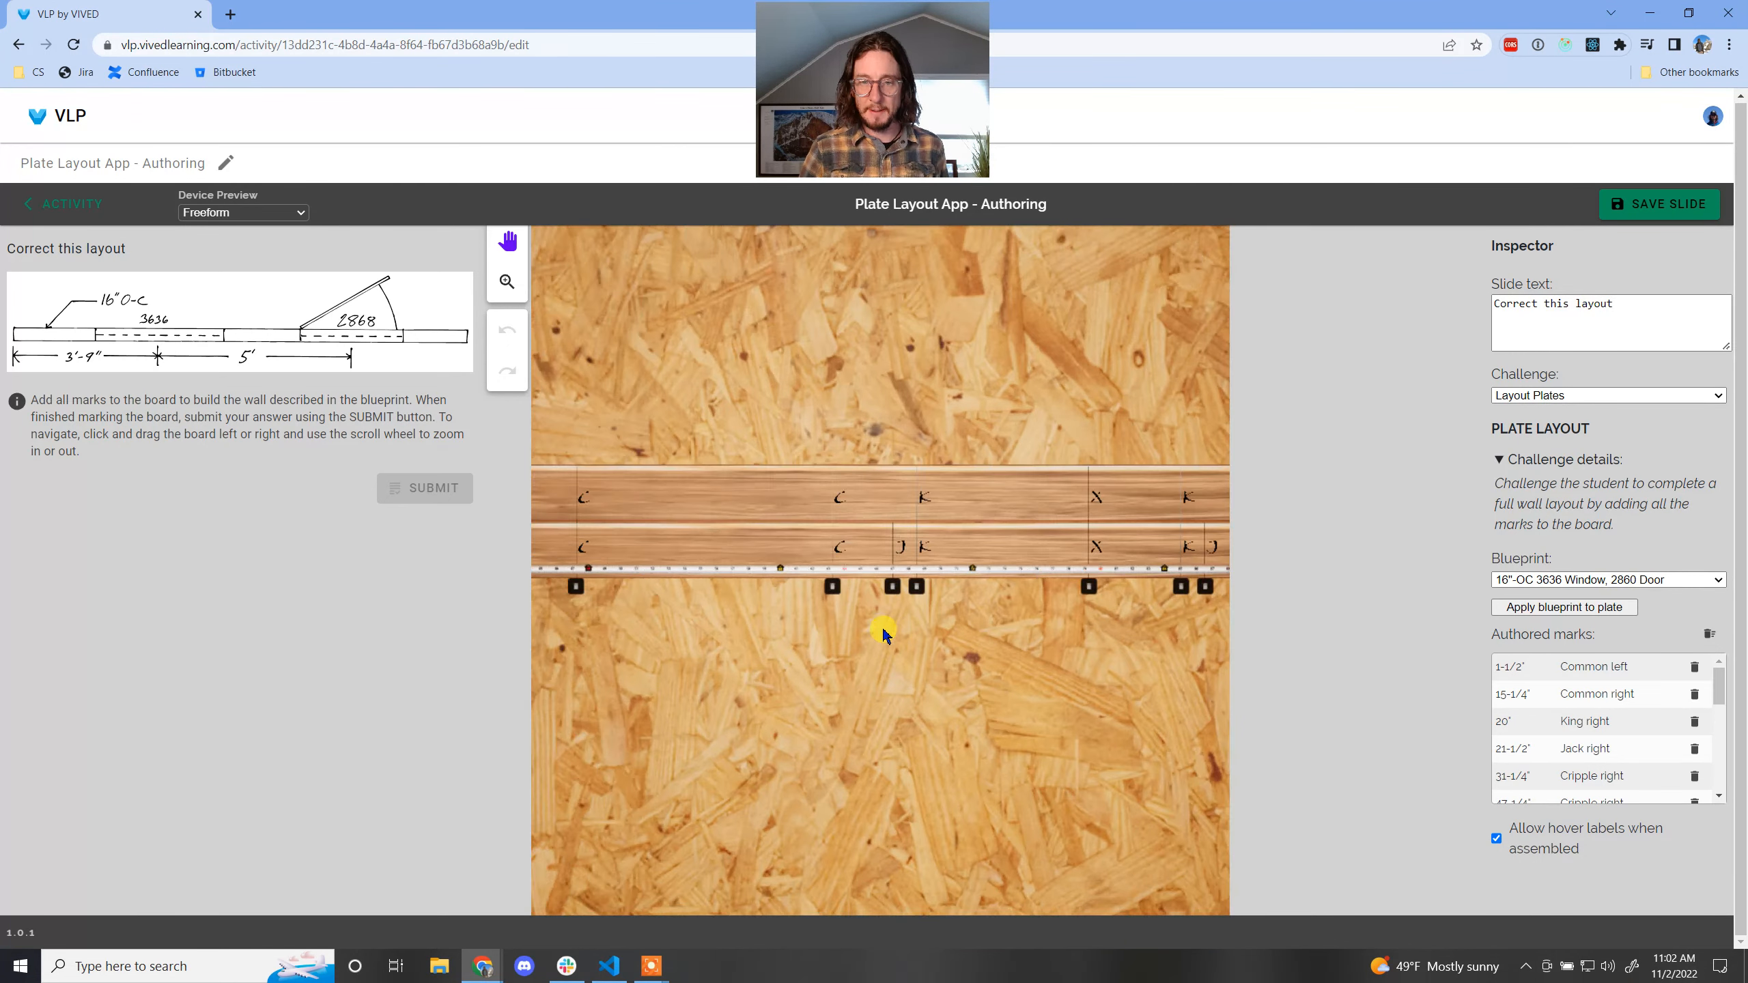
left_click_drag(916, 707, 1118, 716)
scroll(768, 661, "up", 3)
scroll(767, 660, "down", 4)
left_click_drag(721, 681, 1027, 710)
scroll(1027, 710, "down", 1)
scroll(1012, 712, "up", 4)
left_click_drag(813, 725, 1078, 728)
scroll(805, 710, "down", 4)
scroll(800, 706, "up", 4)
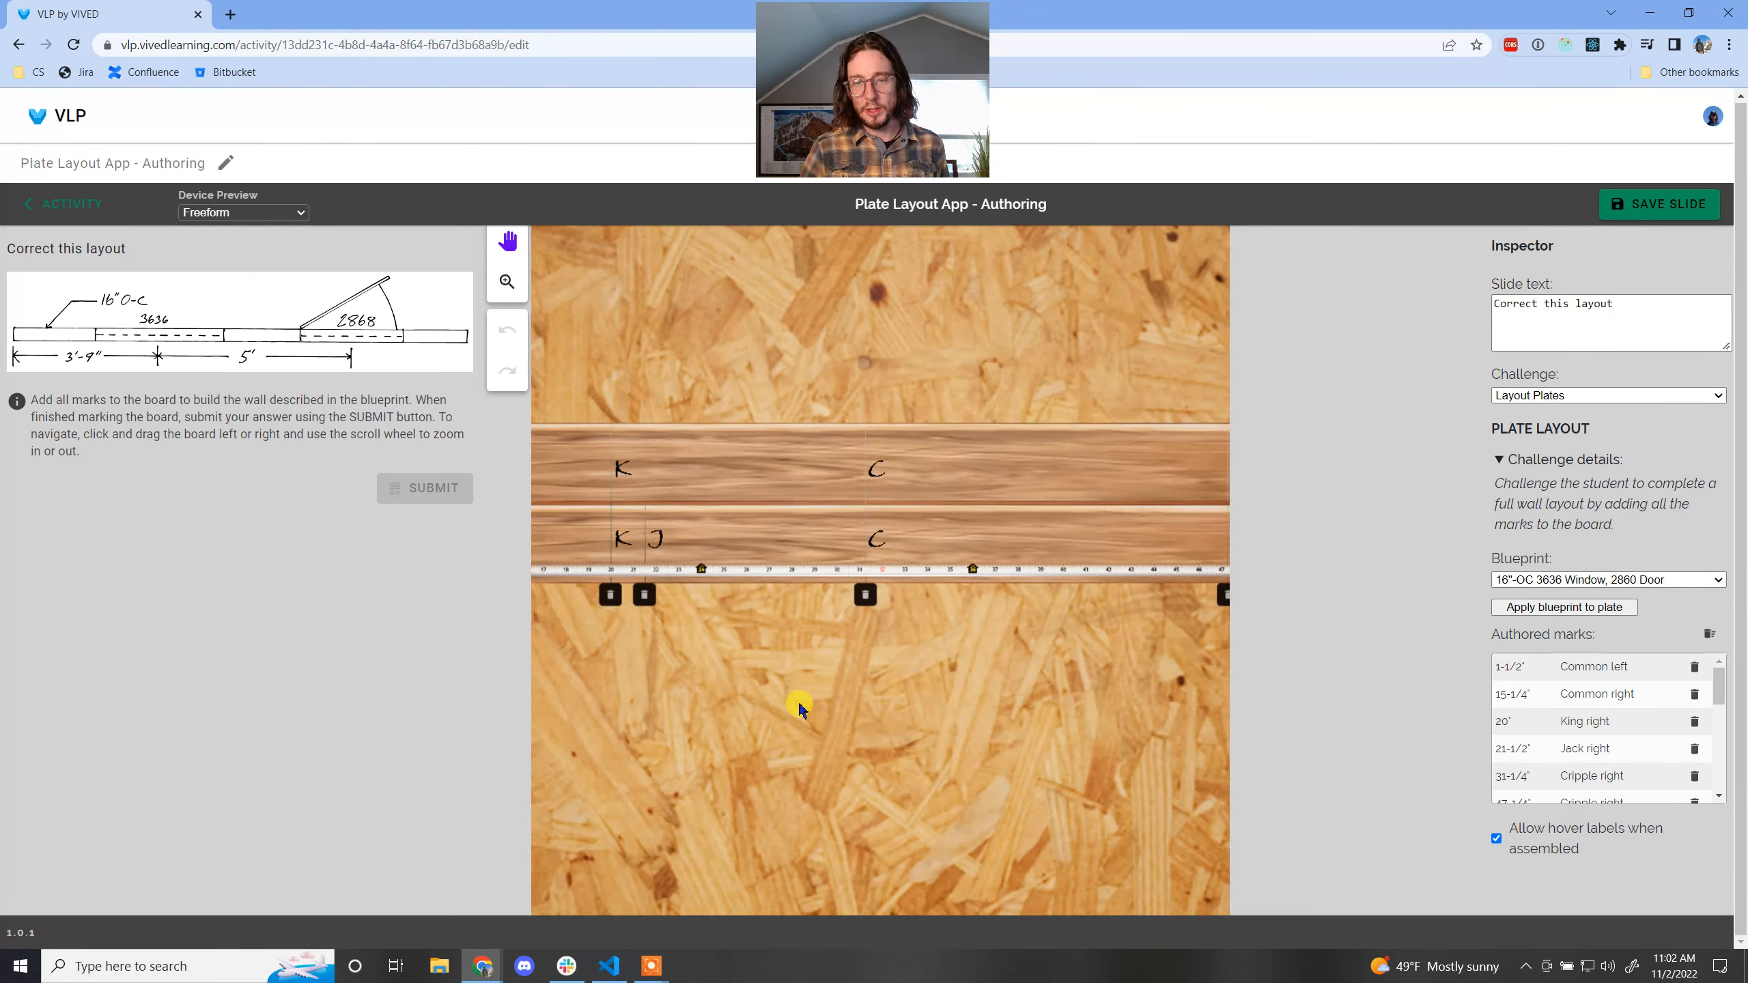
left_click_drag(785, 709, 1014, 702)
scroll(1210, 761, "down", 2)
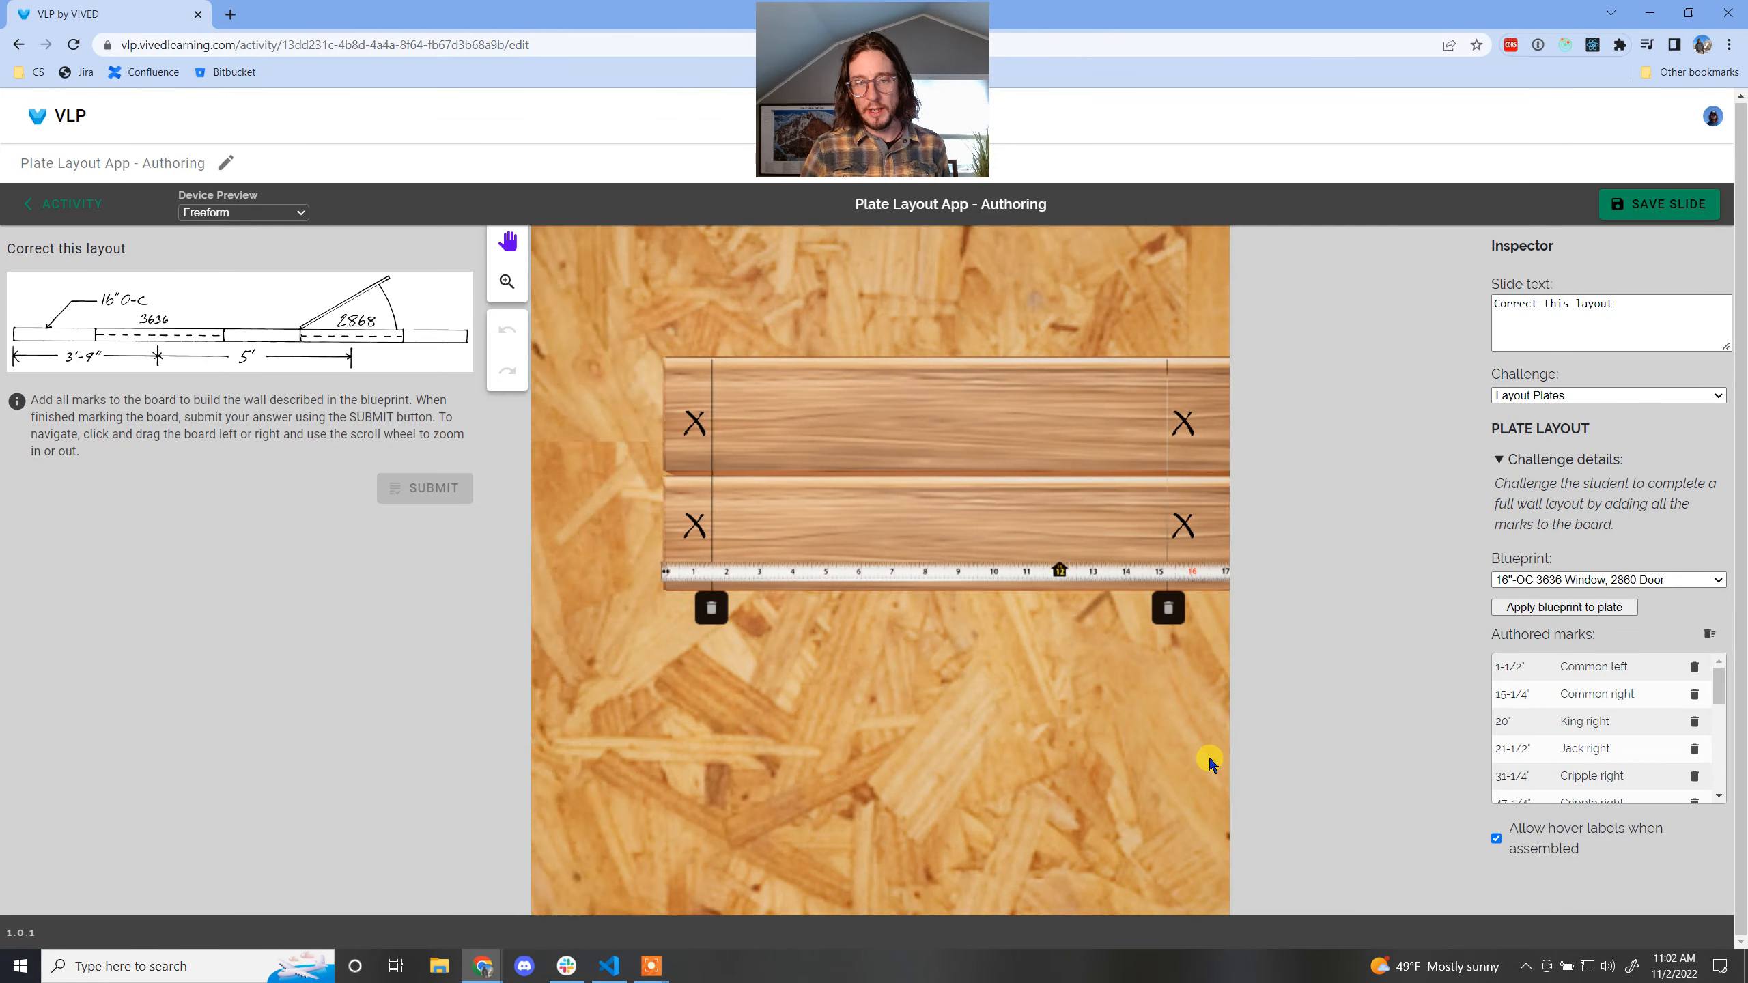
scroll(1002, 722, "down", 2)
scroll(1101, 714, "down", 3)
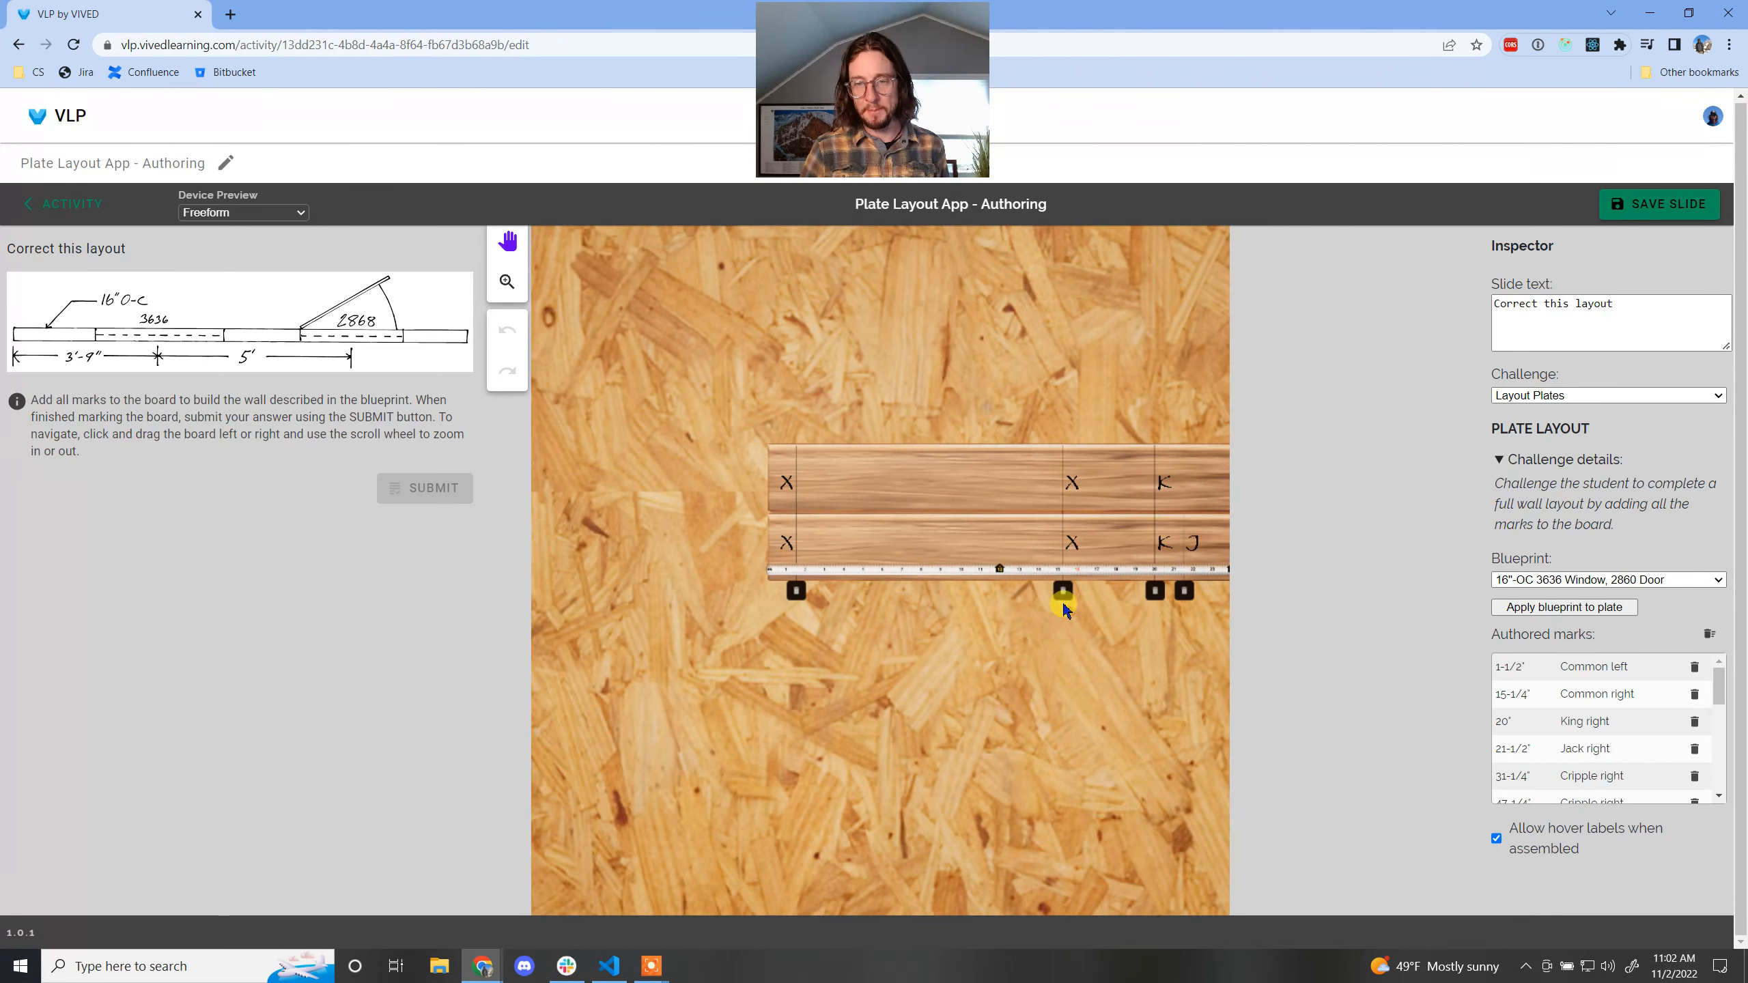
scroll(1097, 664, "up", 2)
left_click_drag(1097, 663, 809, 657)
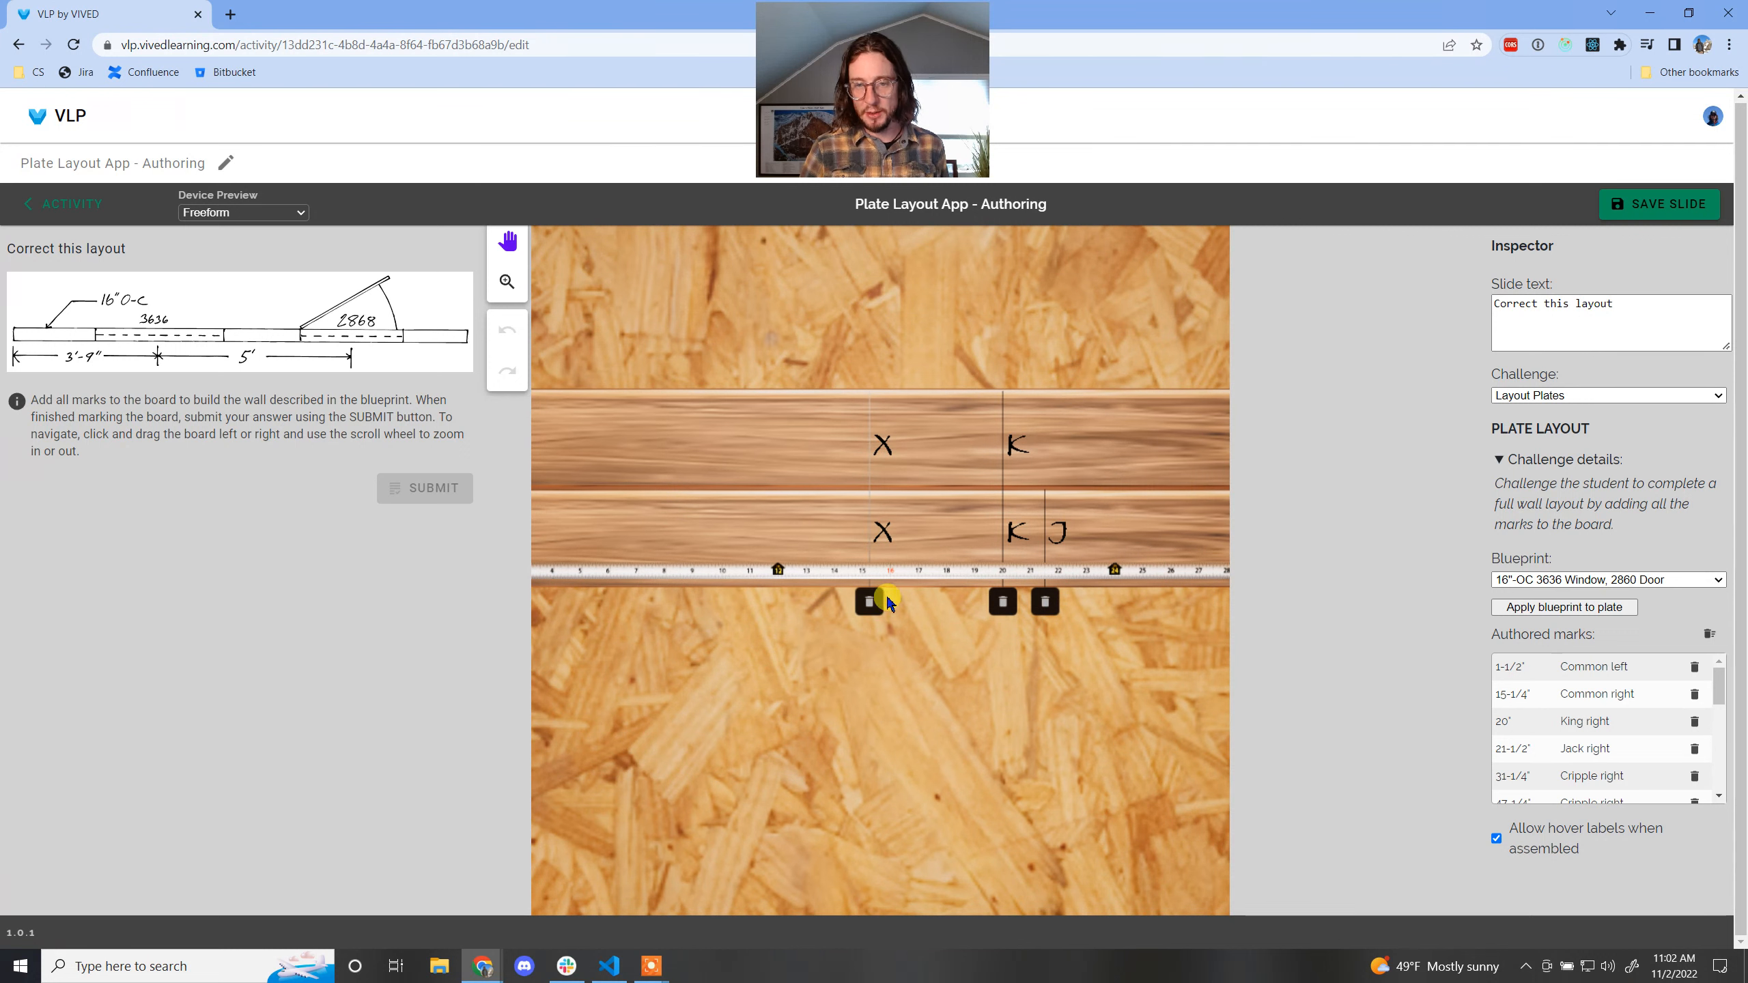
left_click(868, 600)
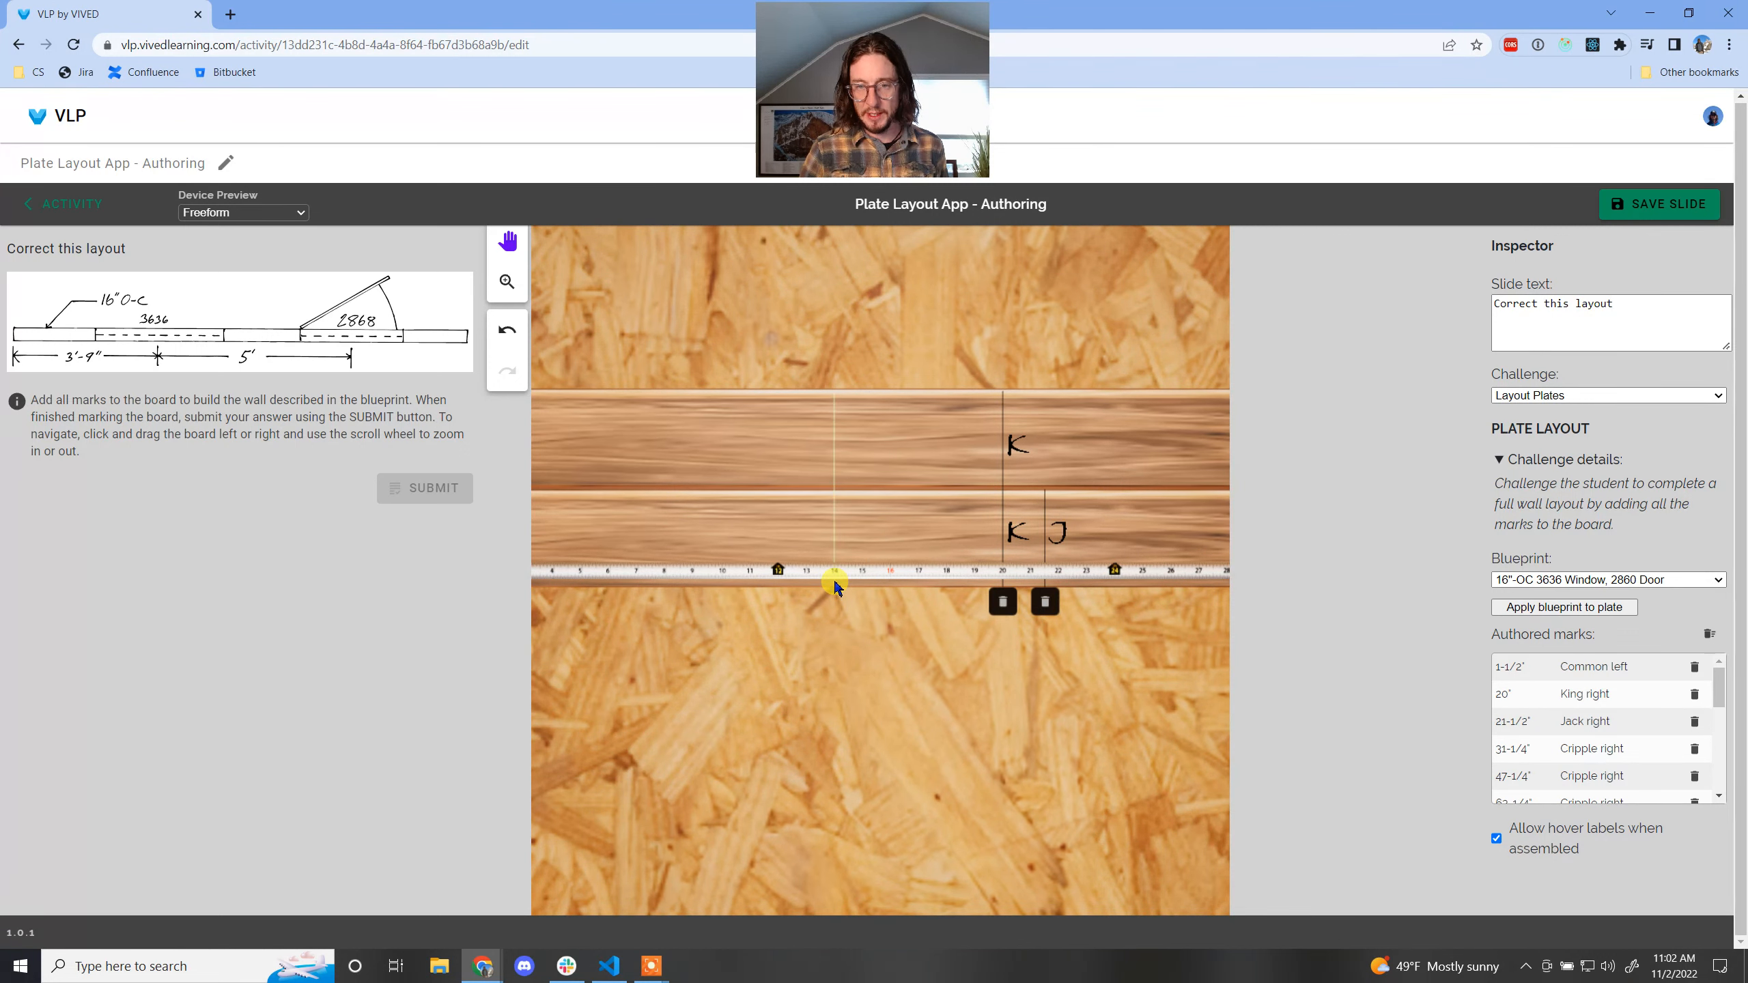
left_click(833, 580)
left_click(848, 534)
left_click_drag(1076, 731, 929, 732)
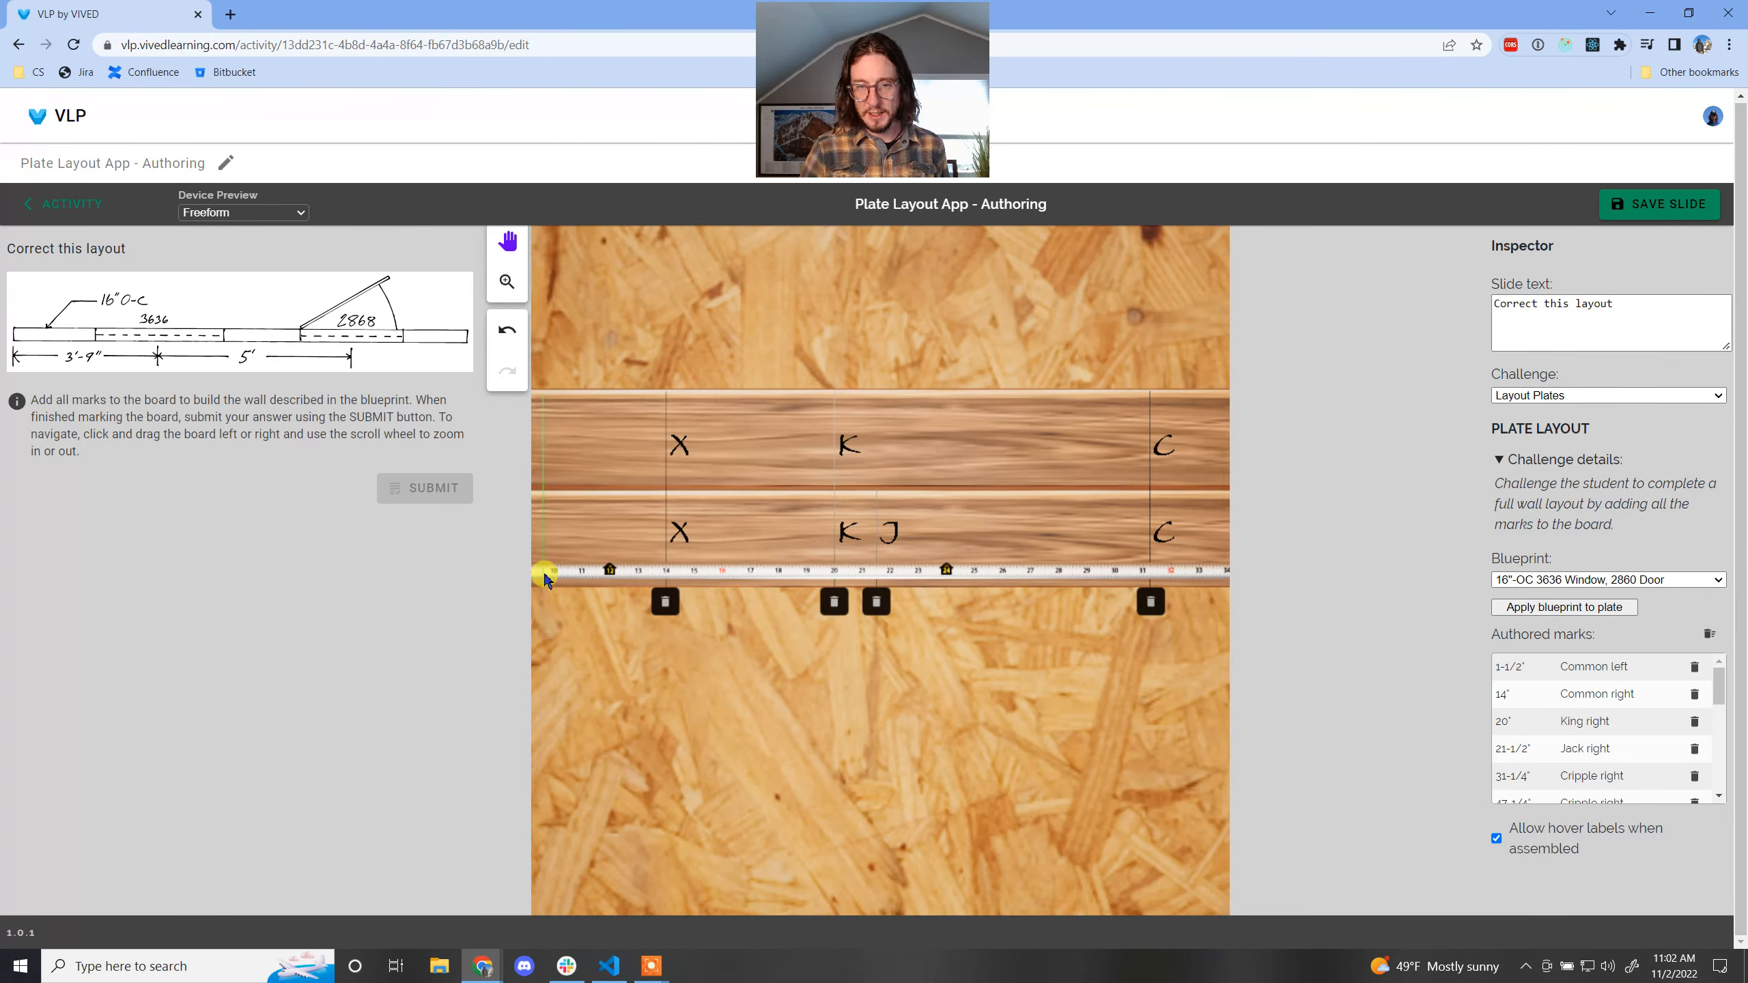
left_click(665, 602)
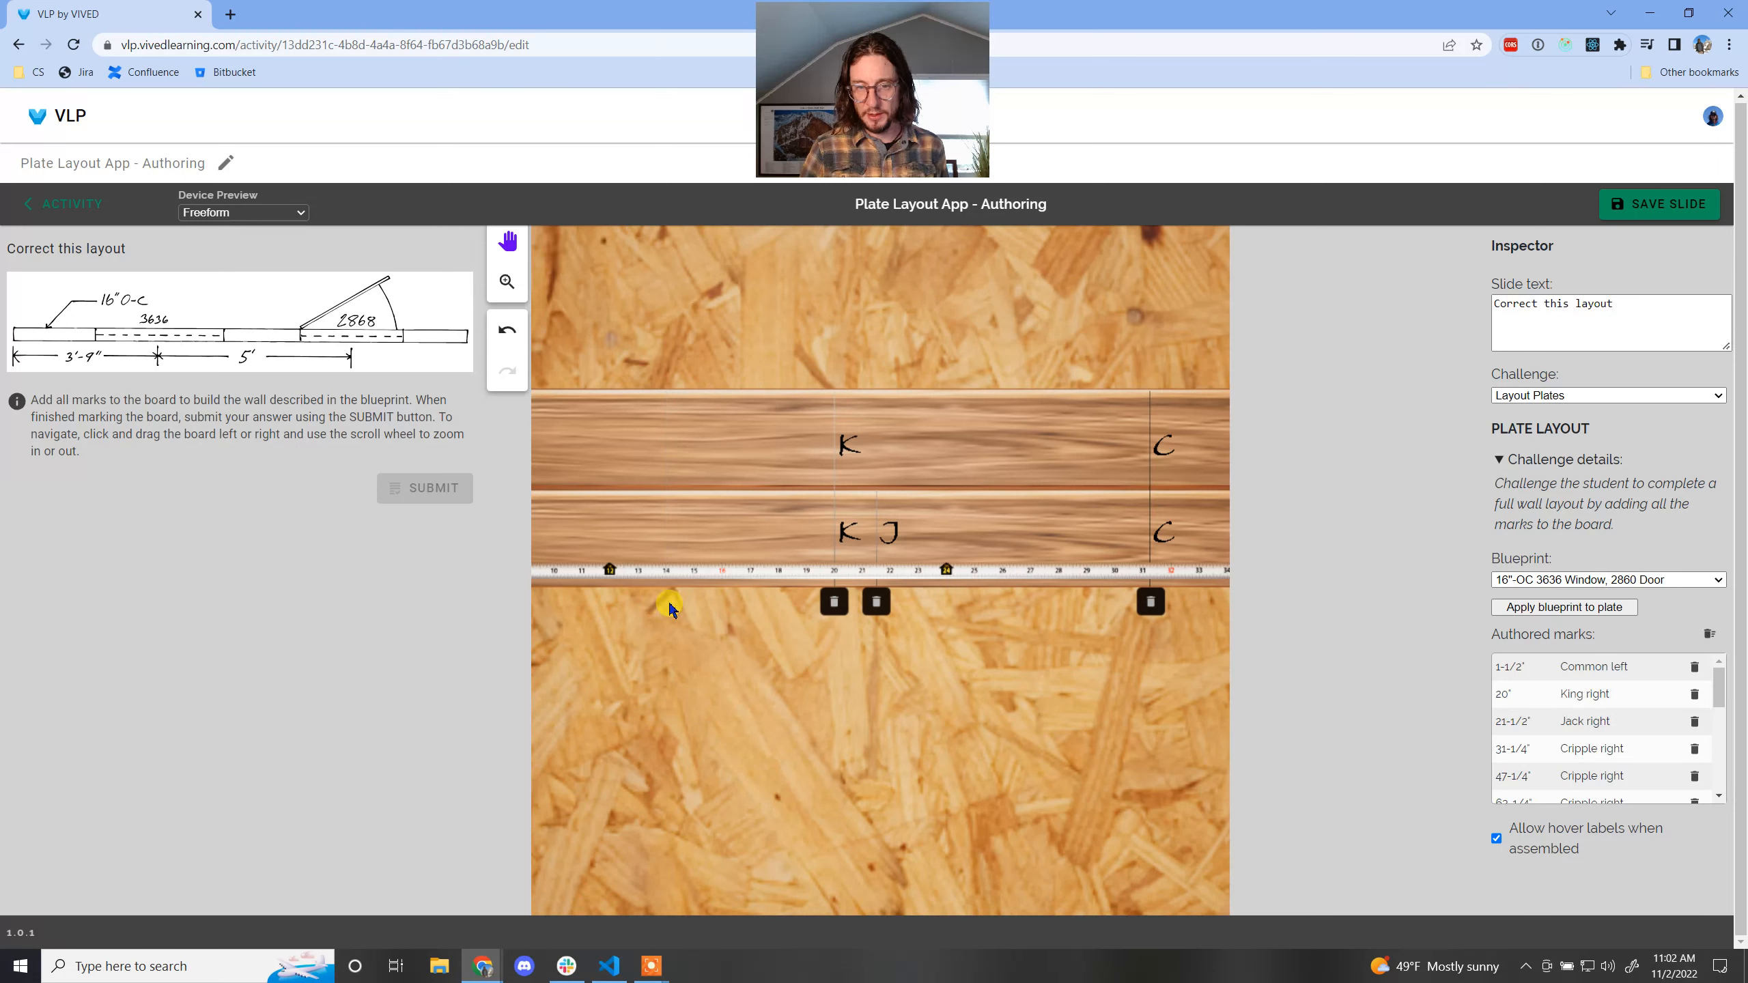
- Place a common right mark at about 18-1/16", just before the window's first king stud
left_click(780, 578)
left_click(781, 540)
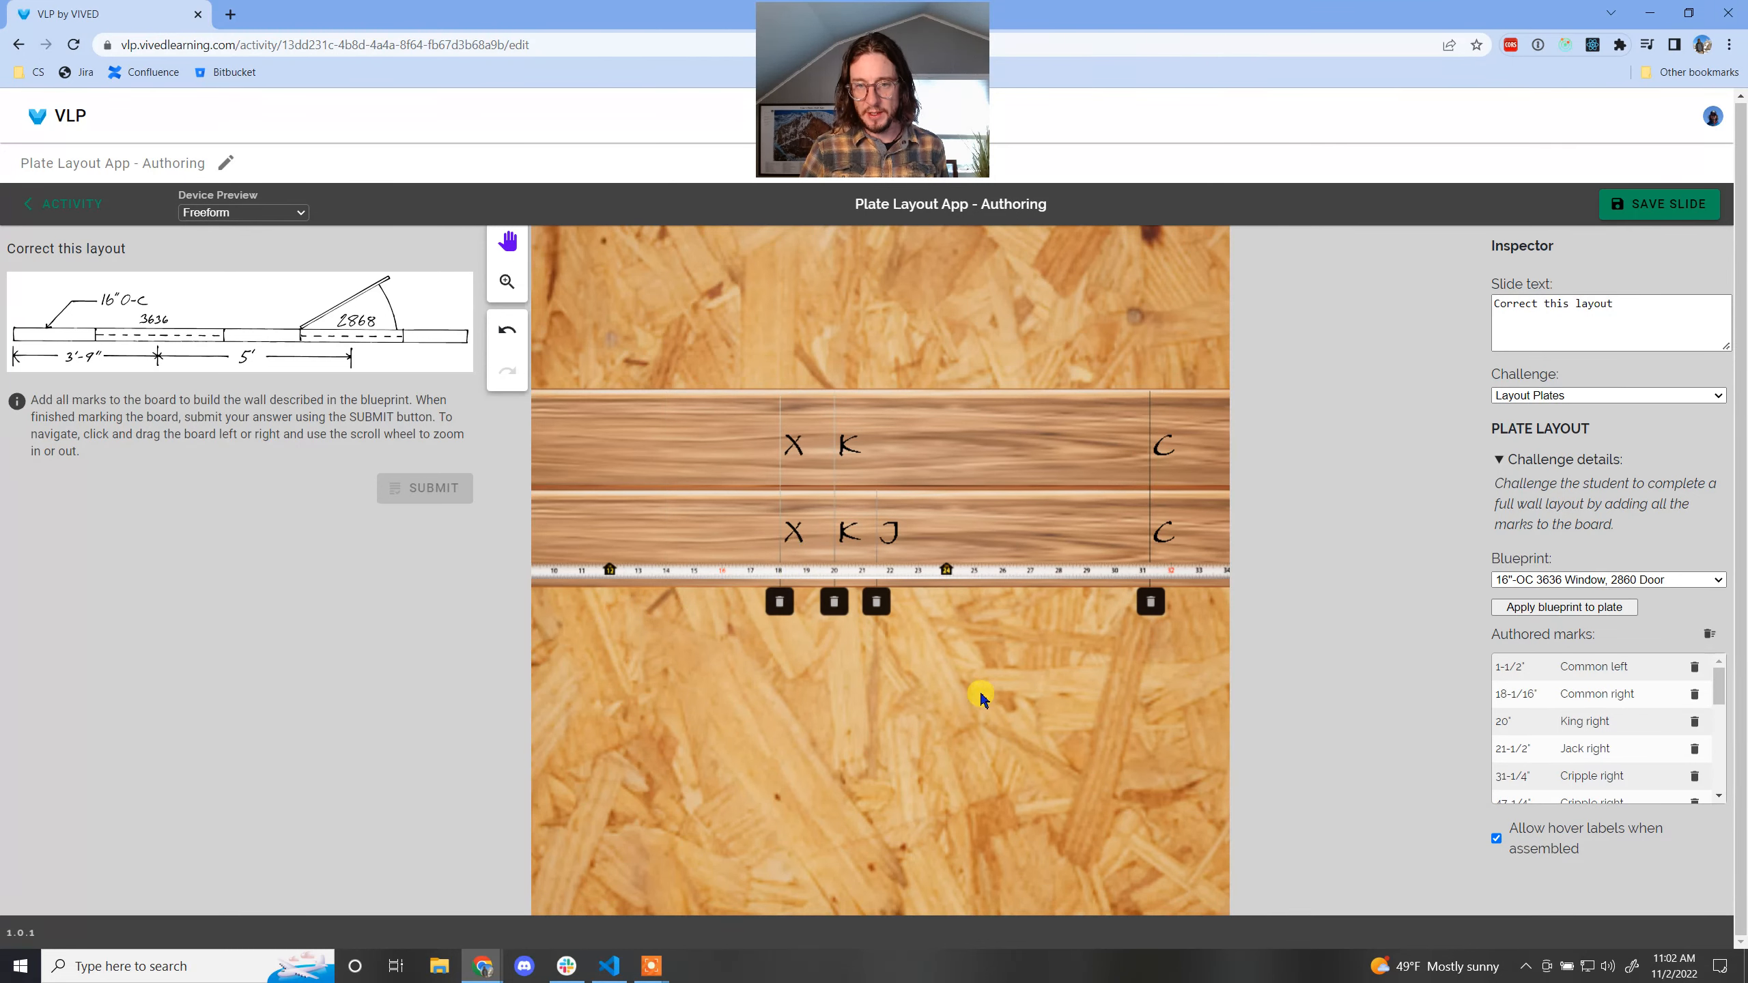
- Move the common stud mark between the window and door openings a few inches toward the window
left_click_drag(980, 694, 694, 683)
scroll(1009, 727, "down", 3)
left_click_drag(1039, 705, 465, 665)
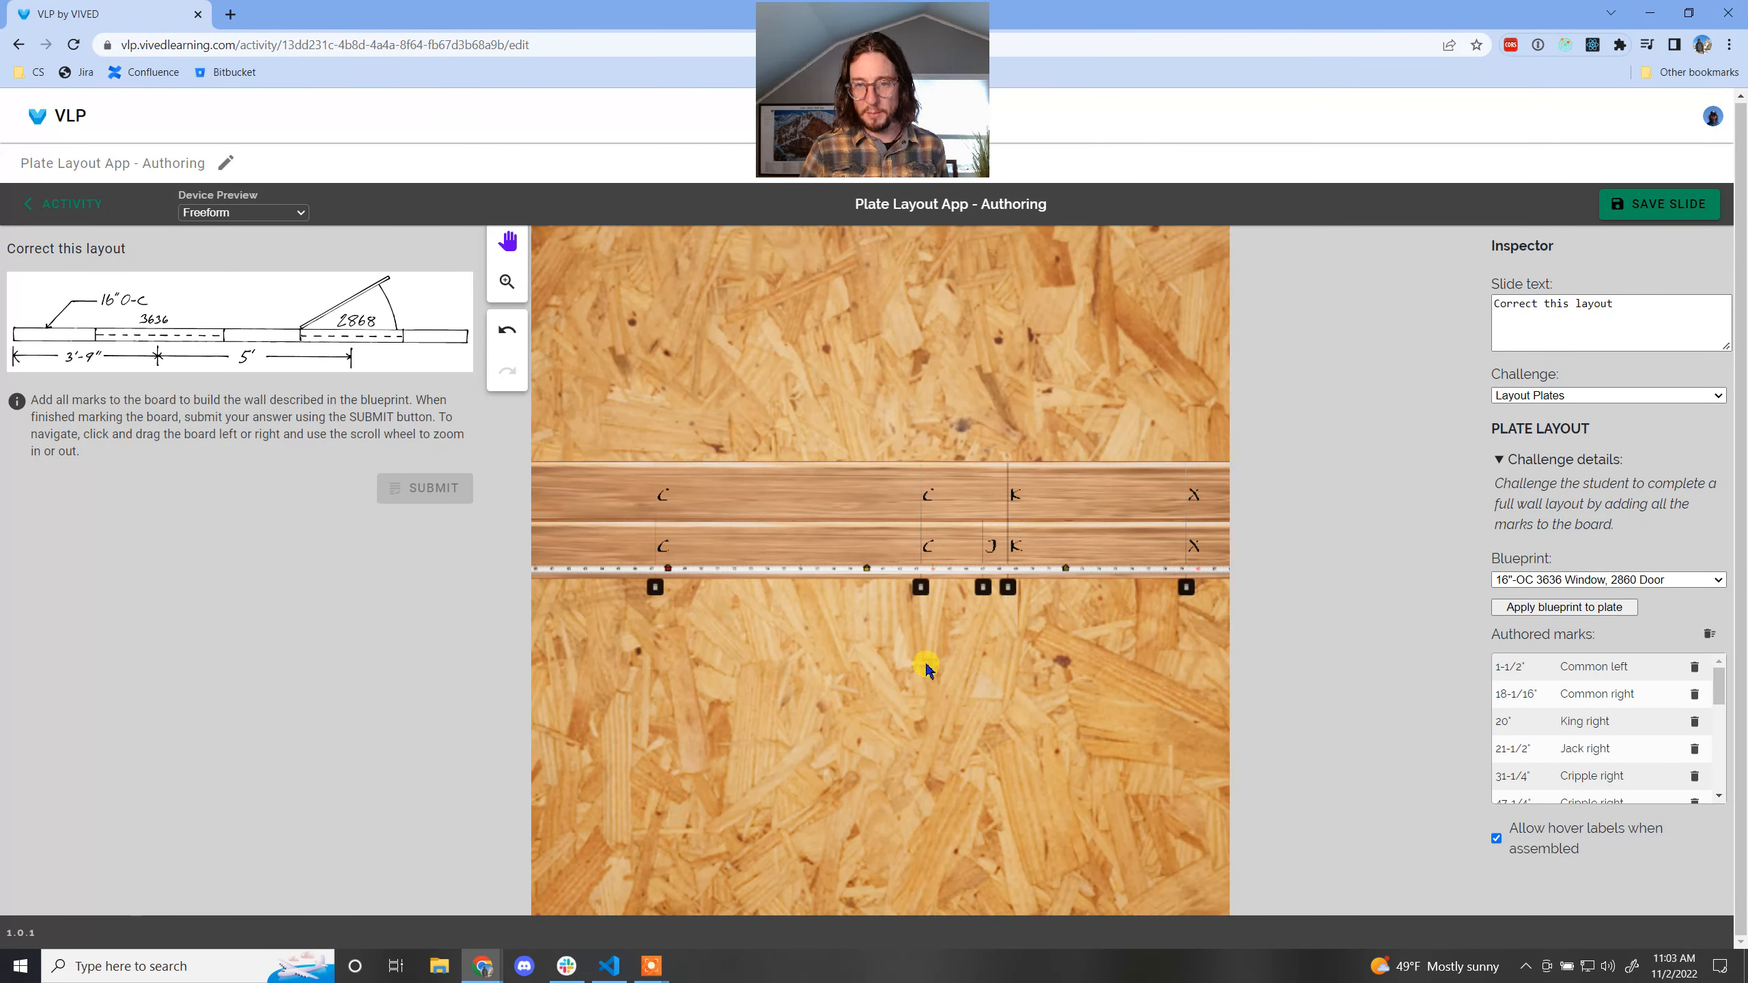
left_click_drag(926, 668, 717, 656)
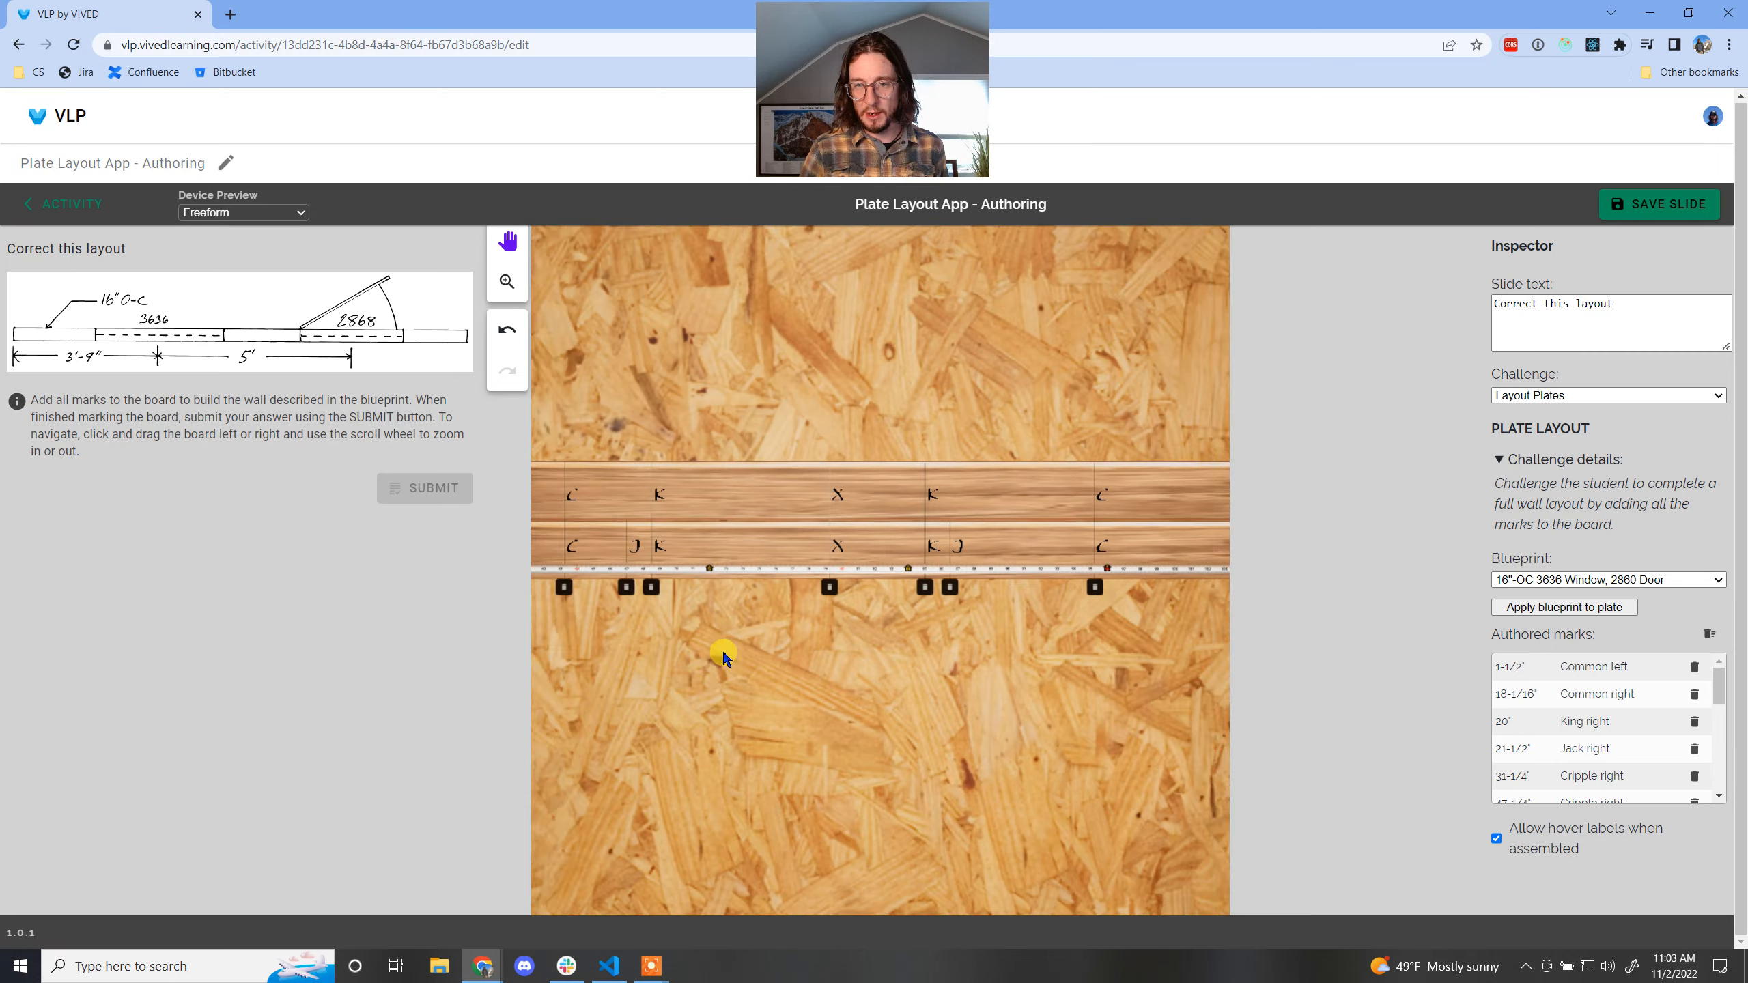
left_click(776, 572)
left_click(780, 552)
- Move the common stud mark between the door and the plate's right end slightly farther right, and save the slide
left_click_drag(1174, 699, 952, 691)
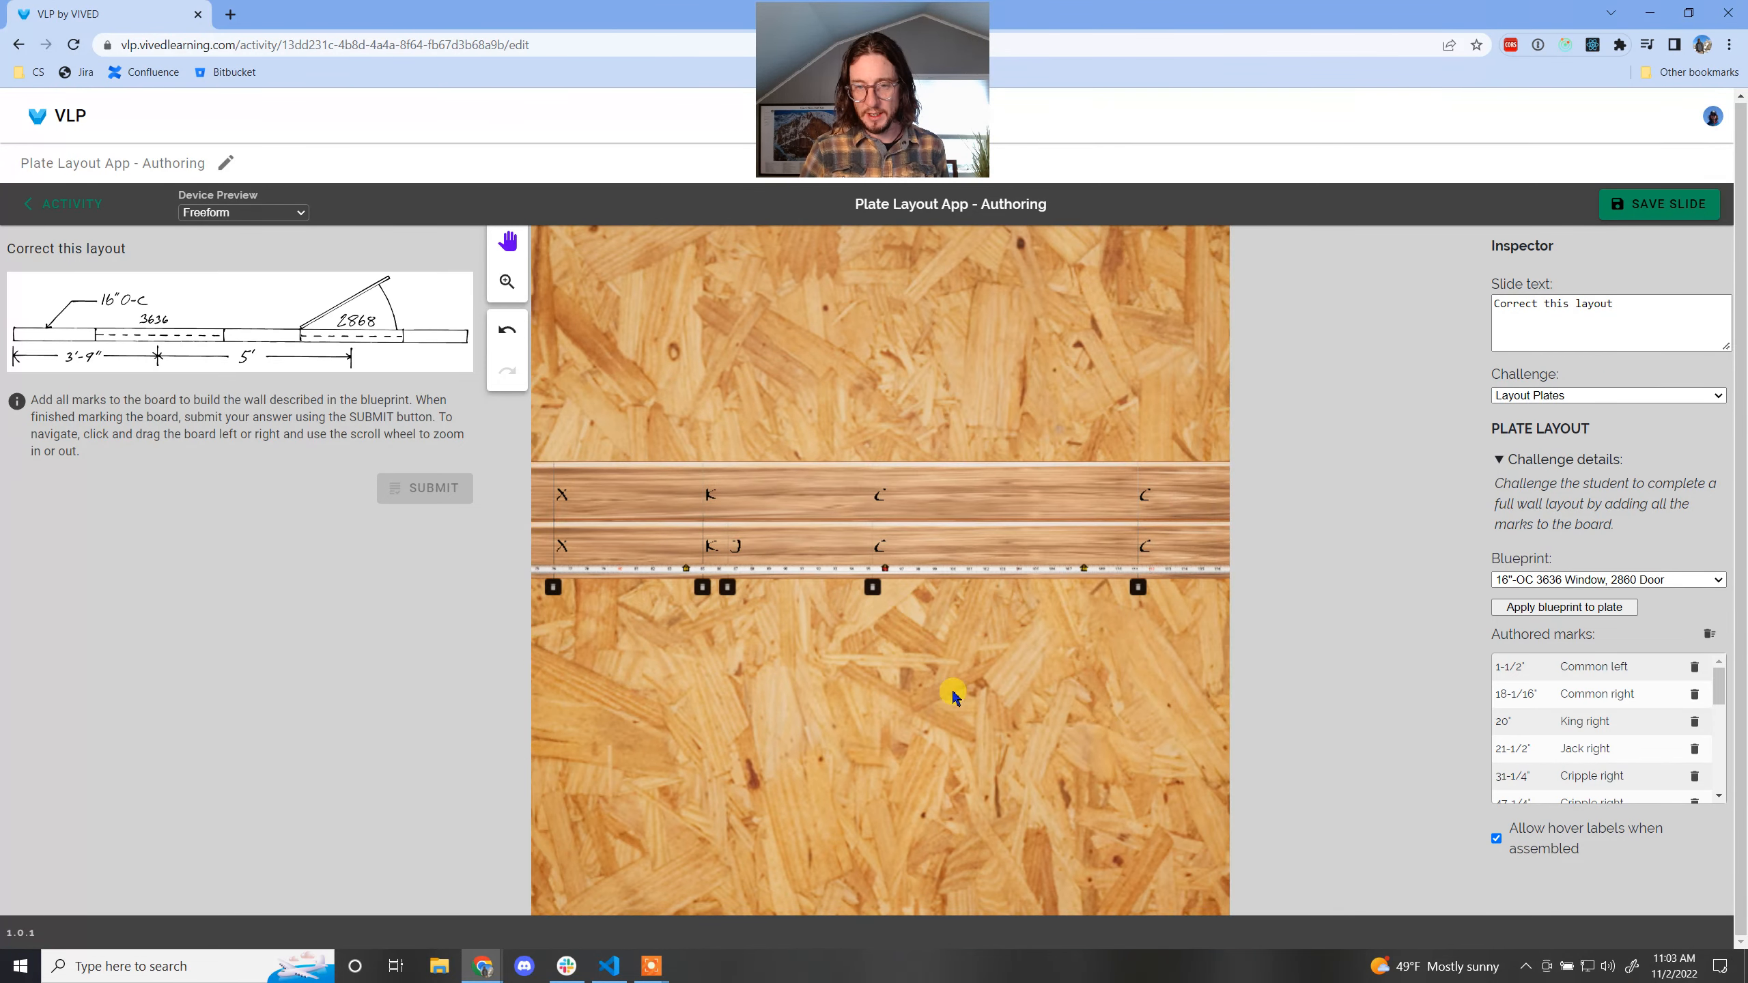
left_click_drag(1090, 719, 737, 695)
left_click(793, 588)
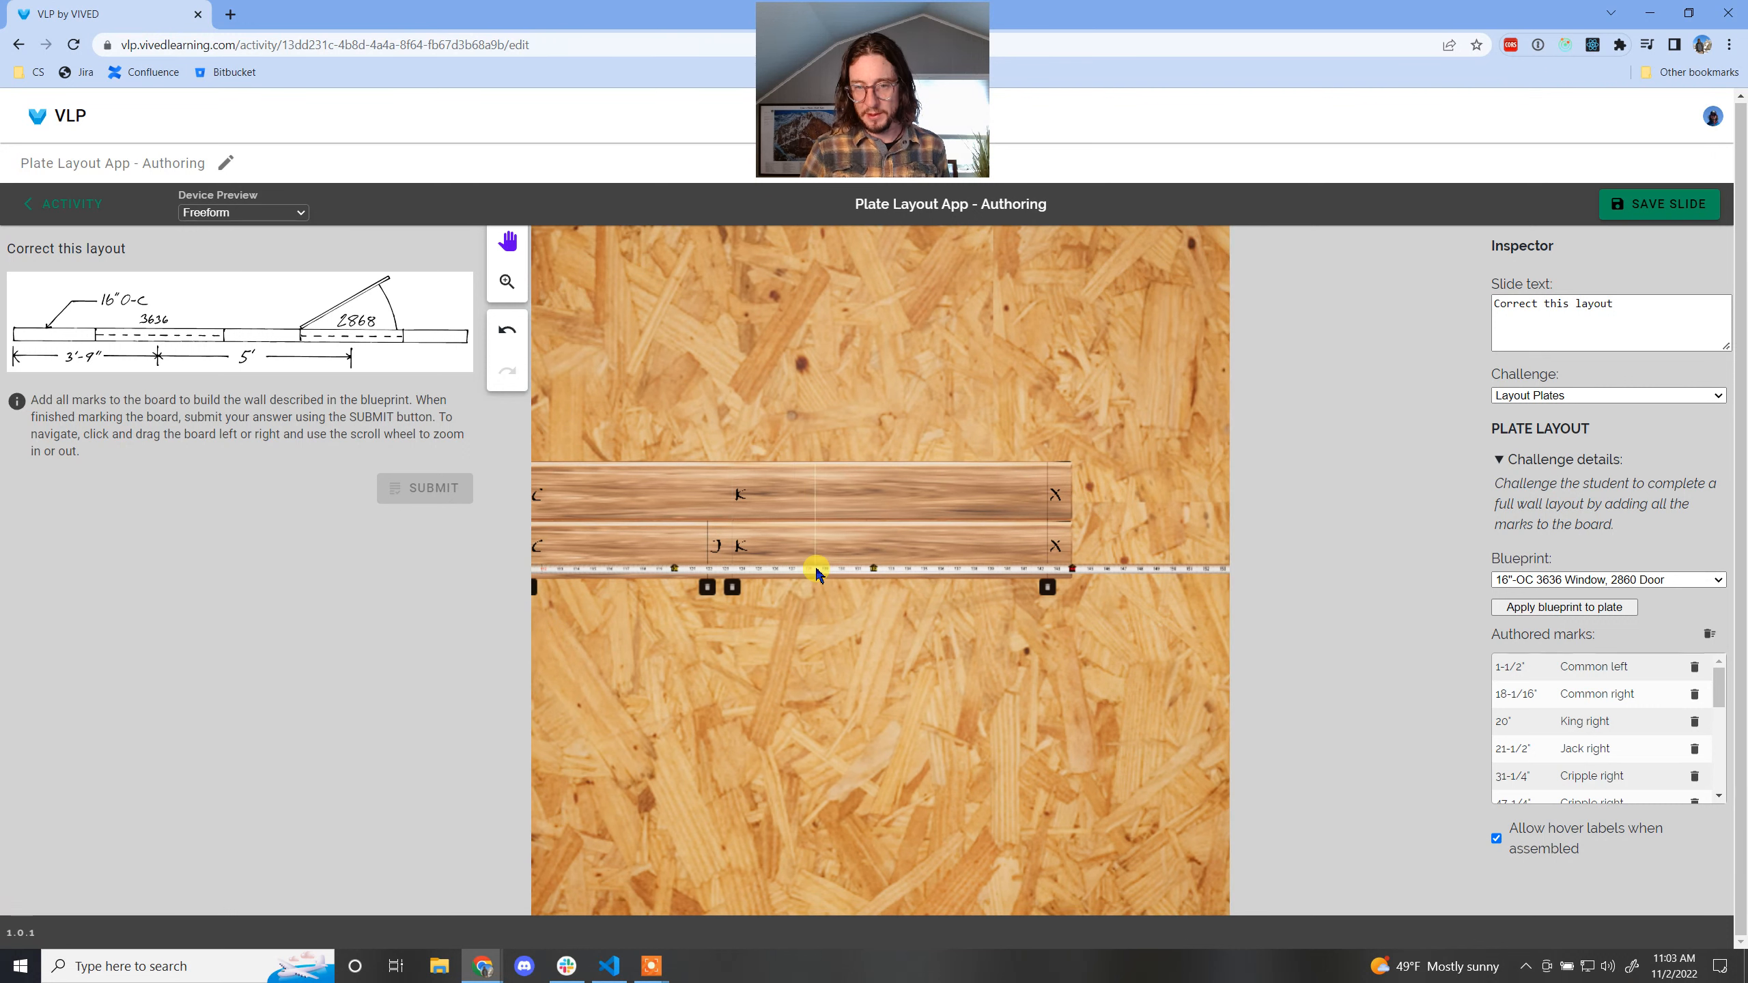
left_click(816, 570)
left_click(865, 653)
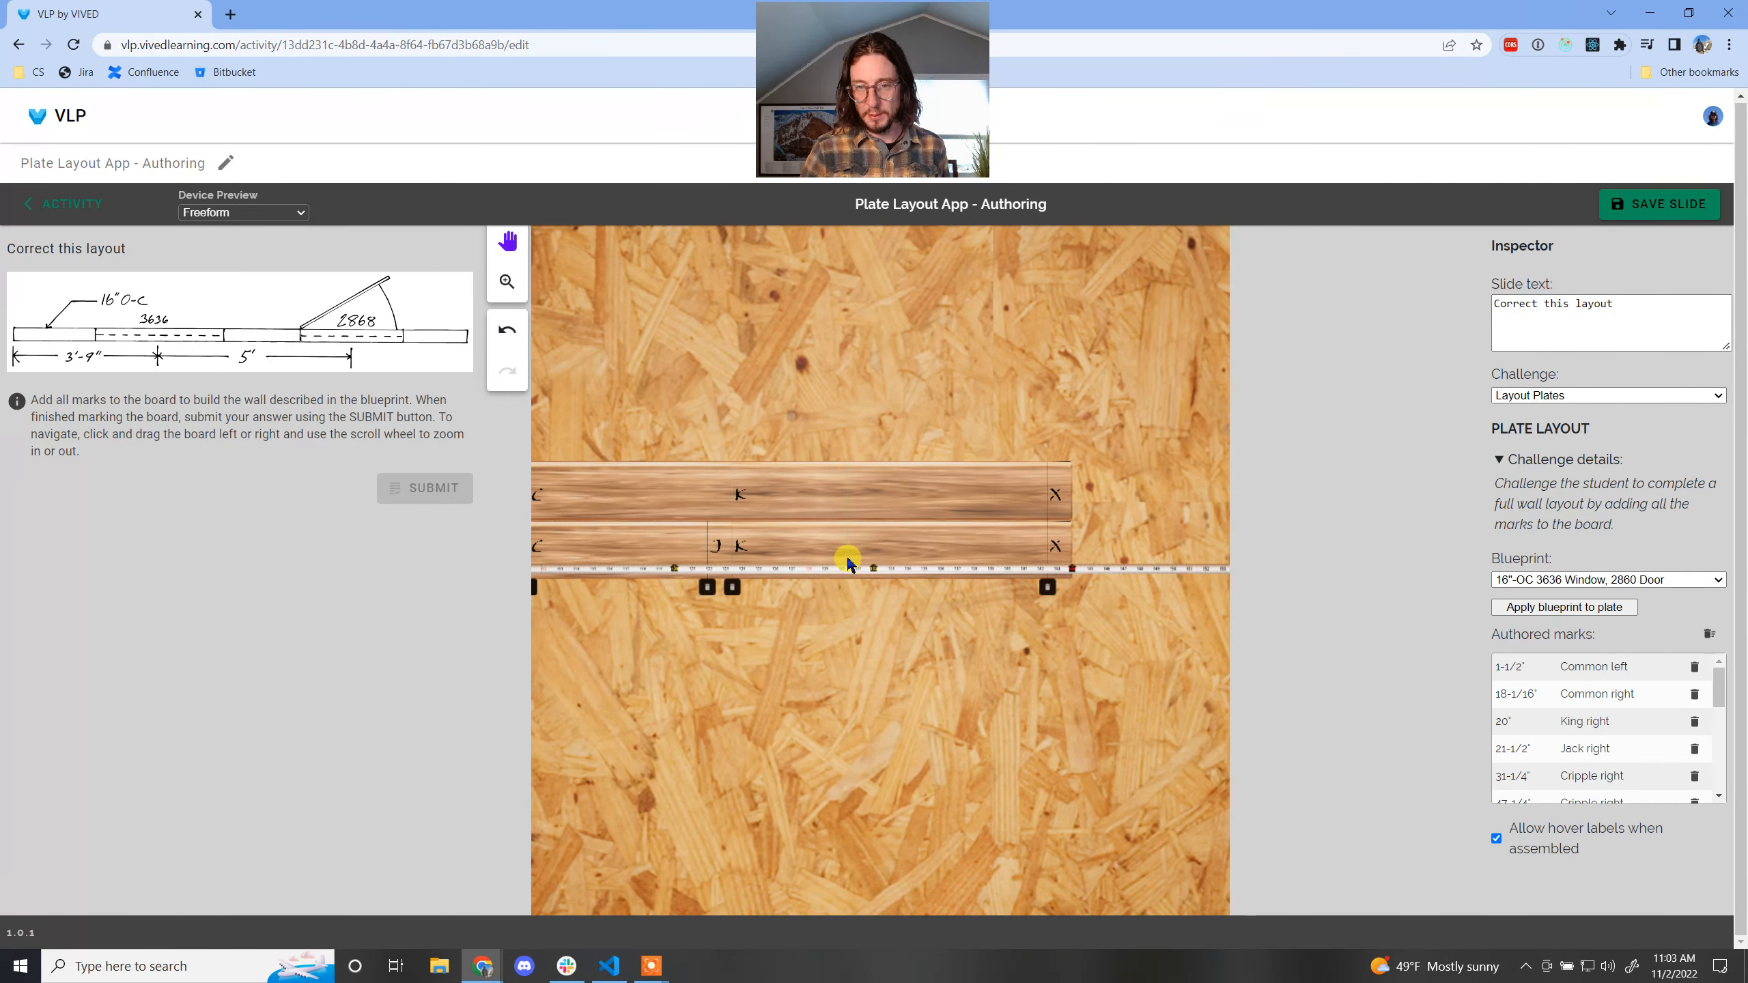
left_click(834, 571)
left_click(838, 551)
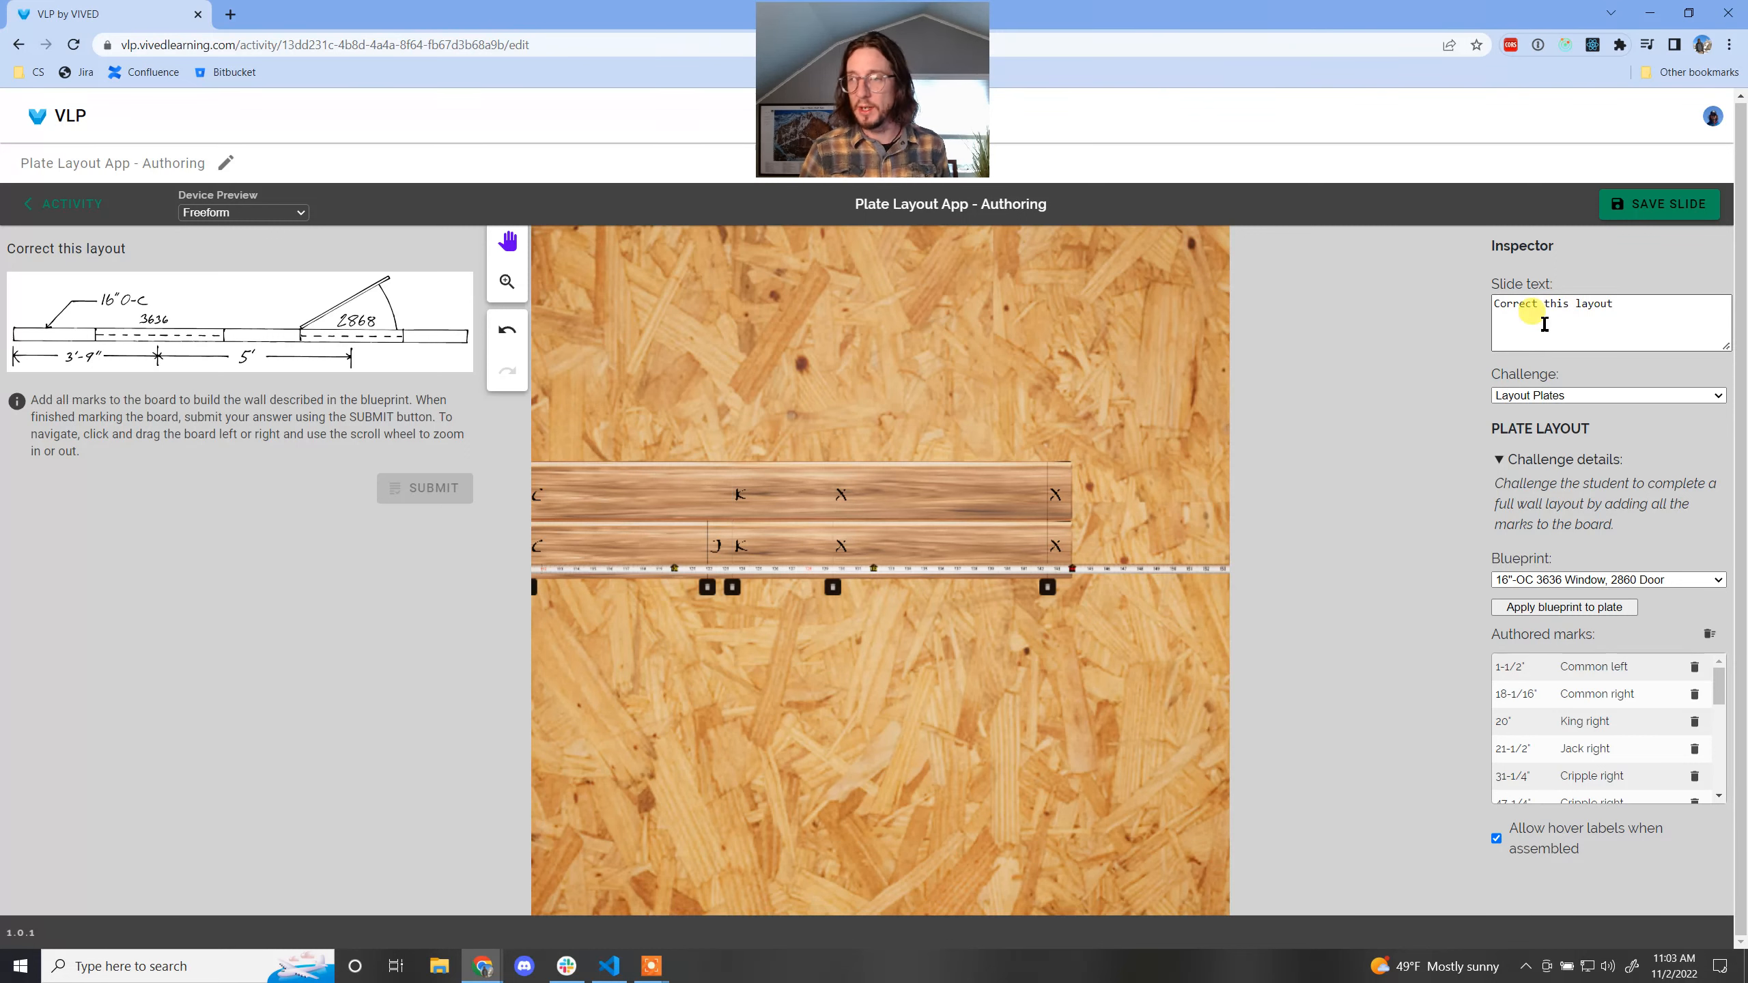
left_click(1661, 201)
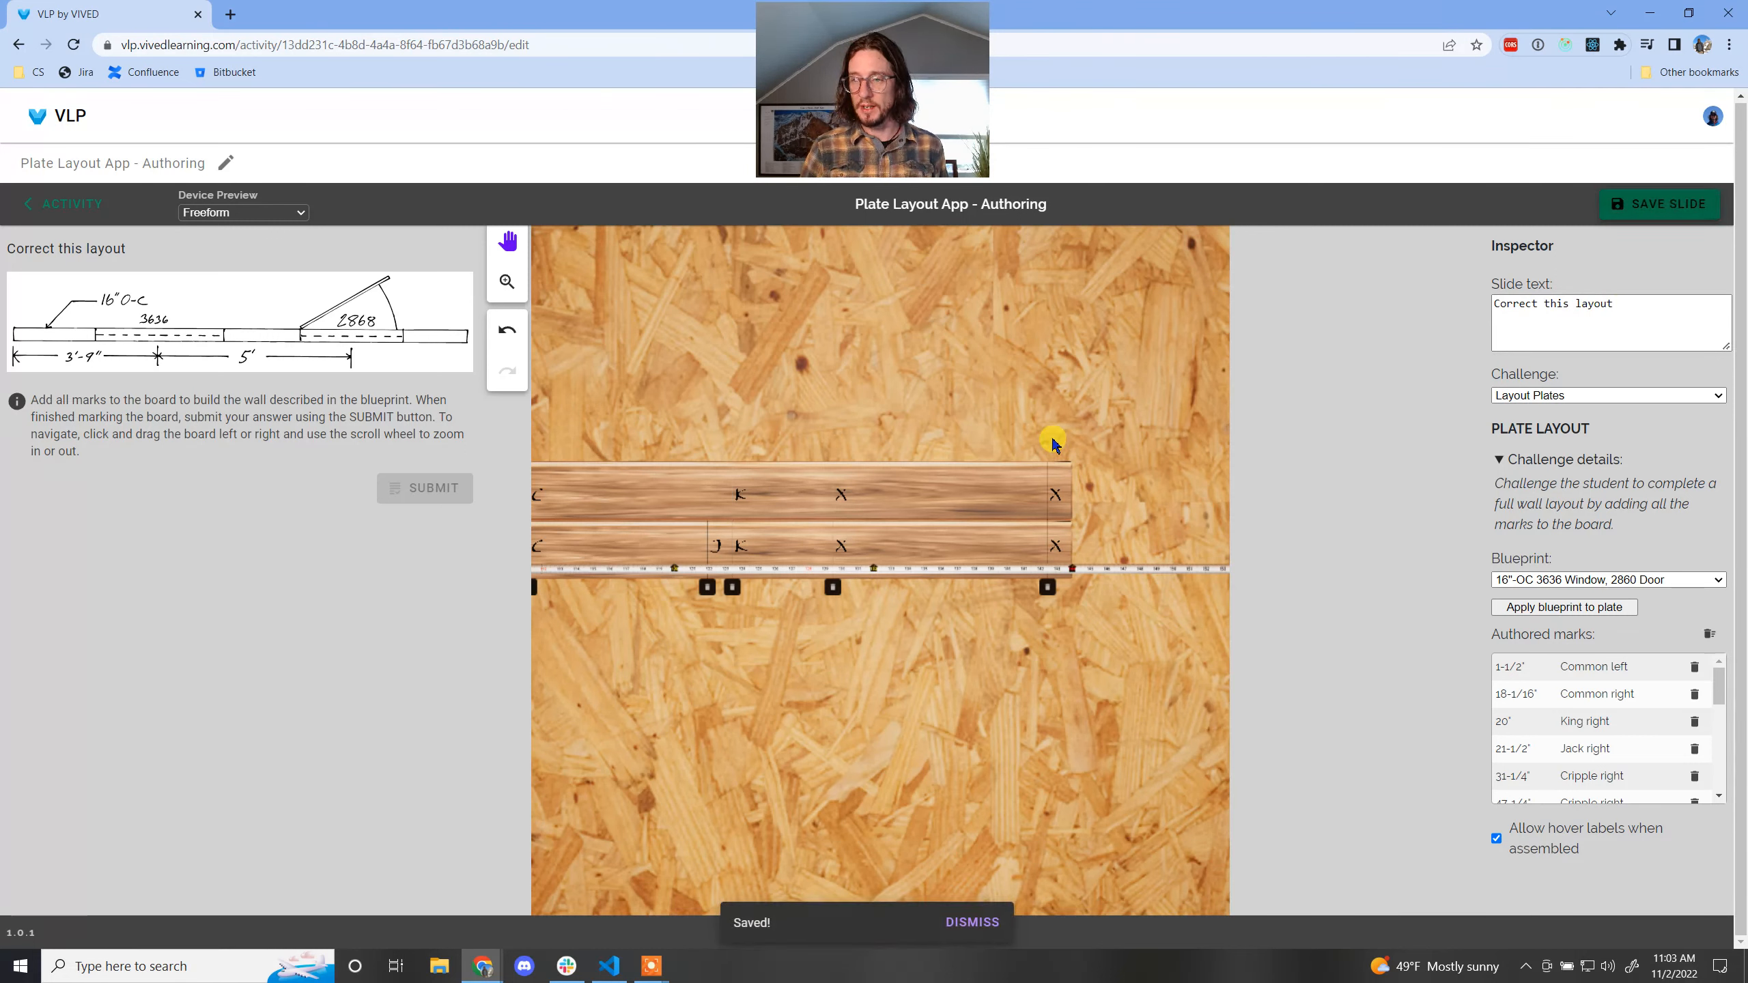
- Return to the activity's slide list and rename the Missing King Studs copy slide to "Correct layout"
left_click(69, 202)
scroll(86, 757, "down", 8)
scroll(86, 805, "down", 1)
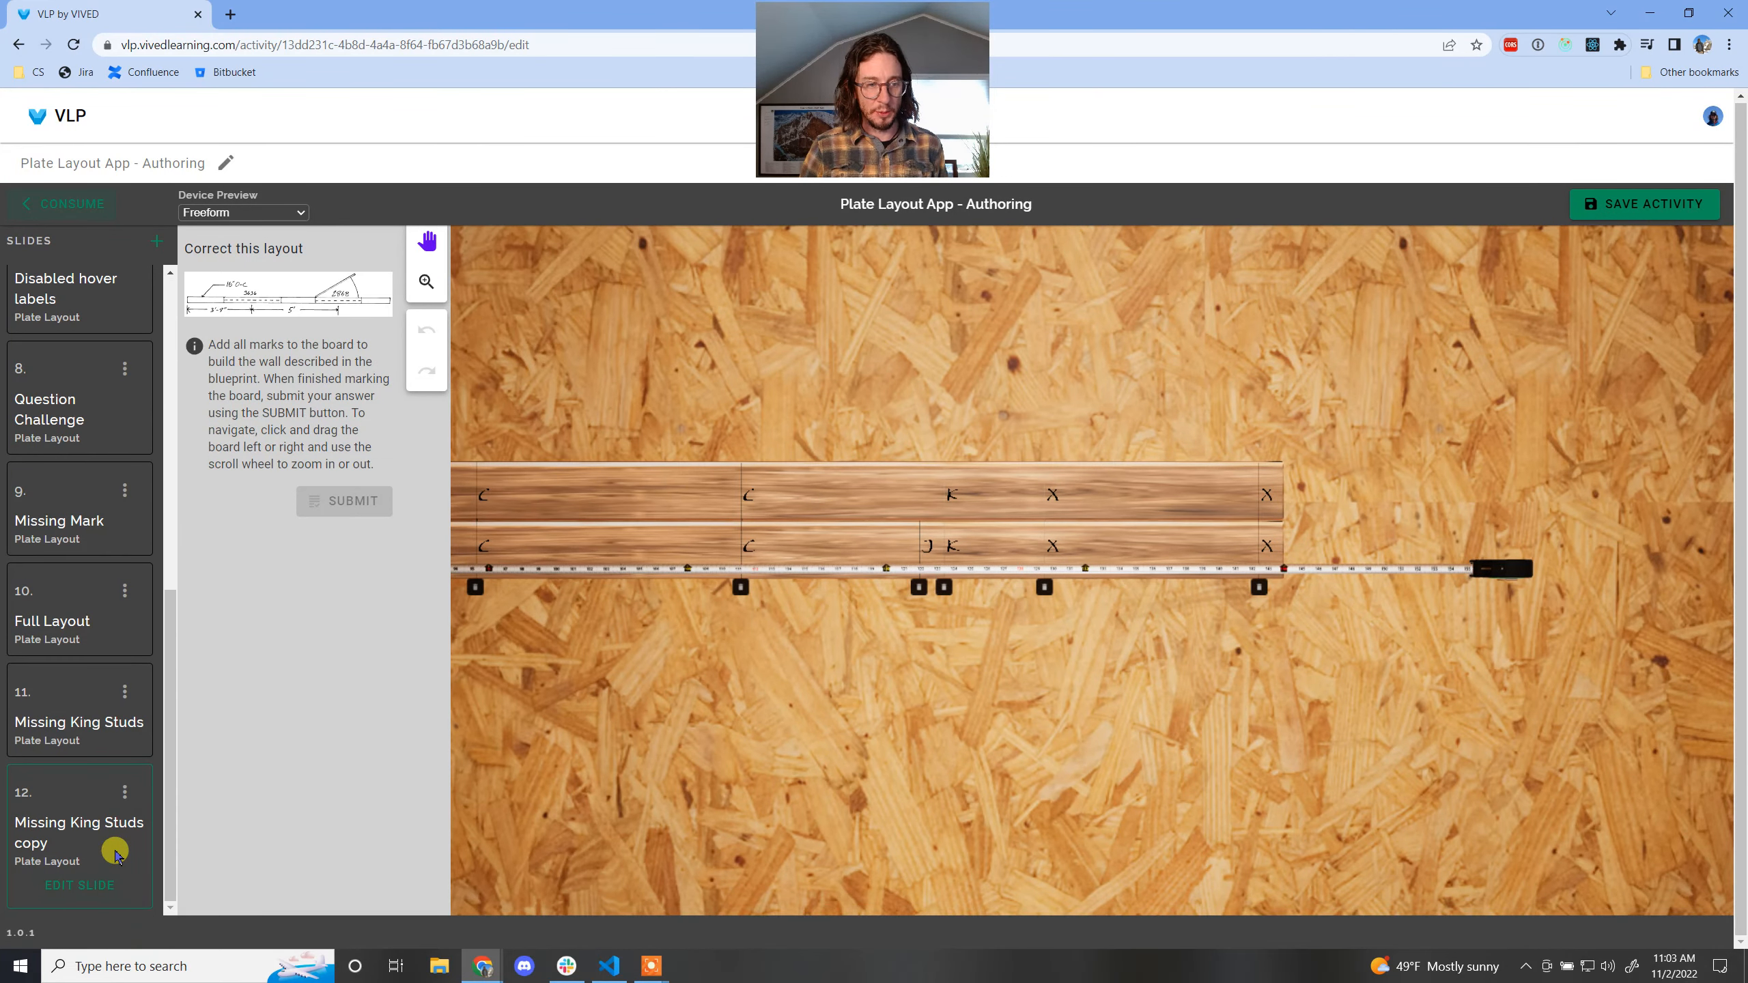
left_click(124, 791)
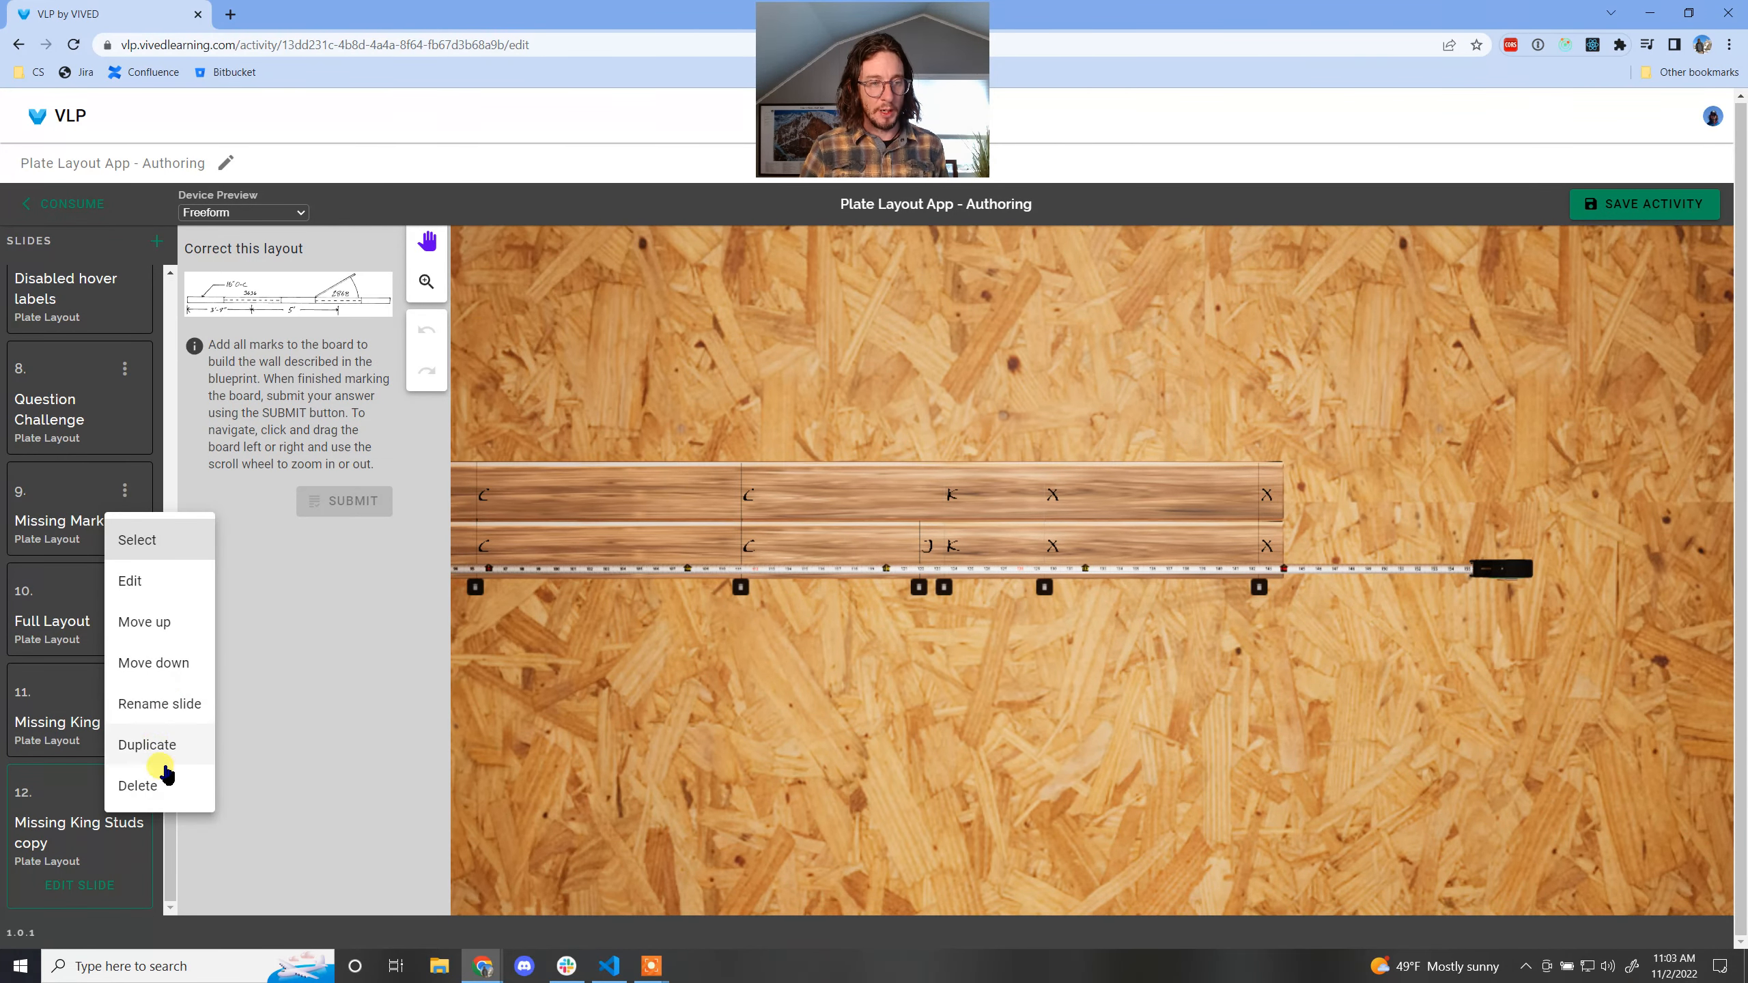
left_click(168, 711)
left_click_drag(944, 502, 600, 490)
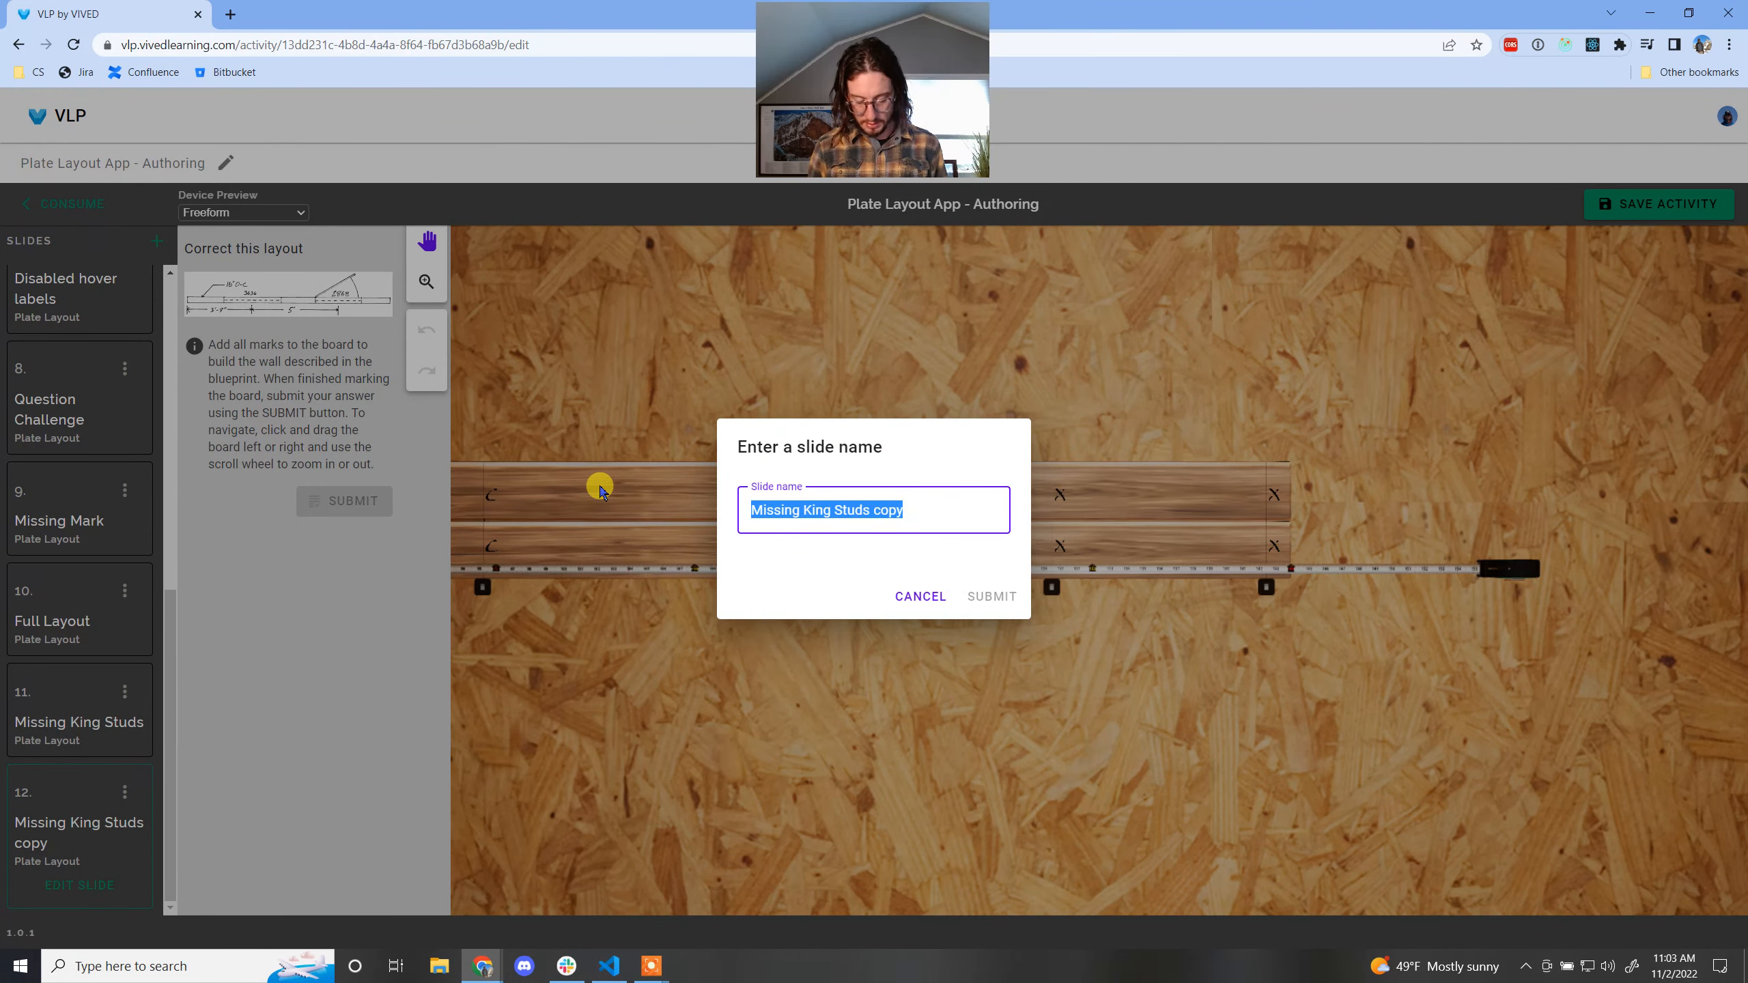
type("Correct layout")
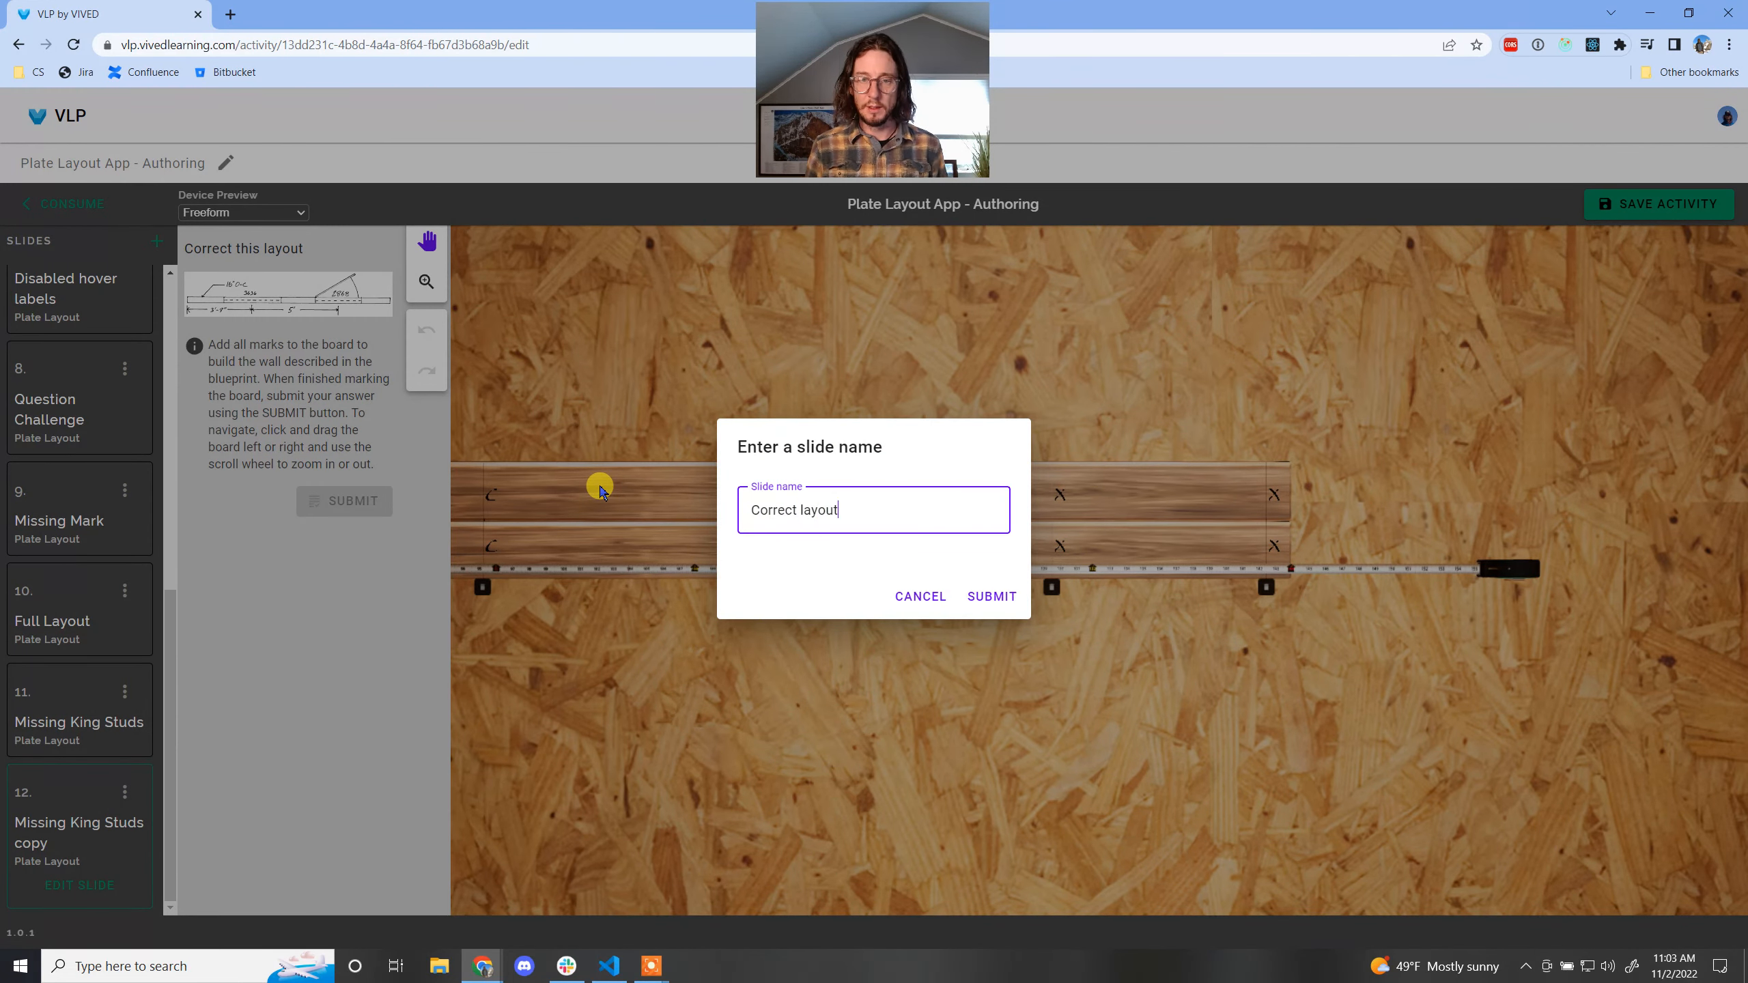
left_click(991, 596)
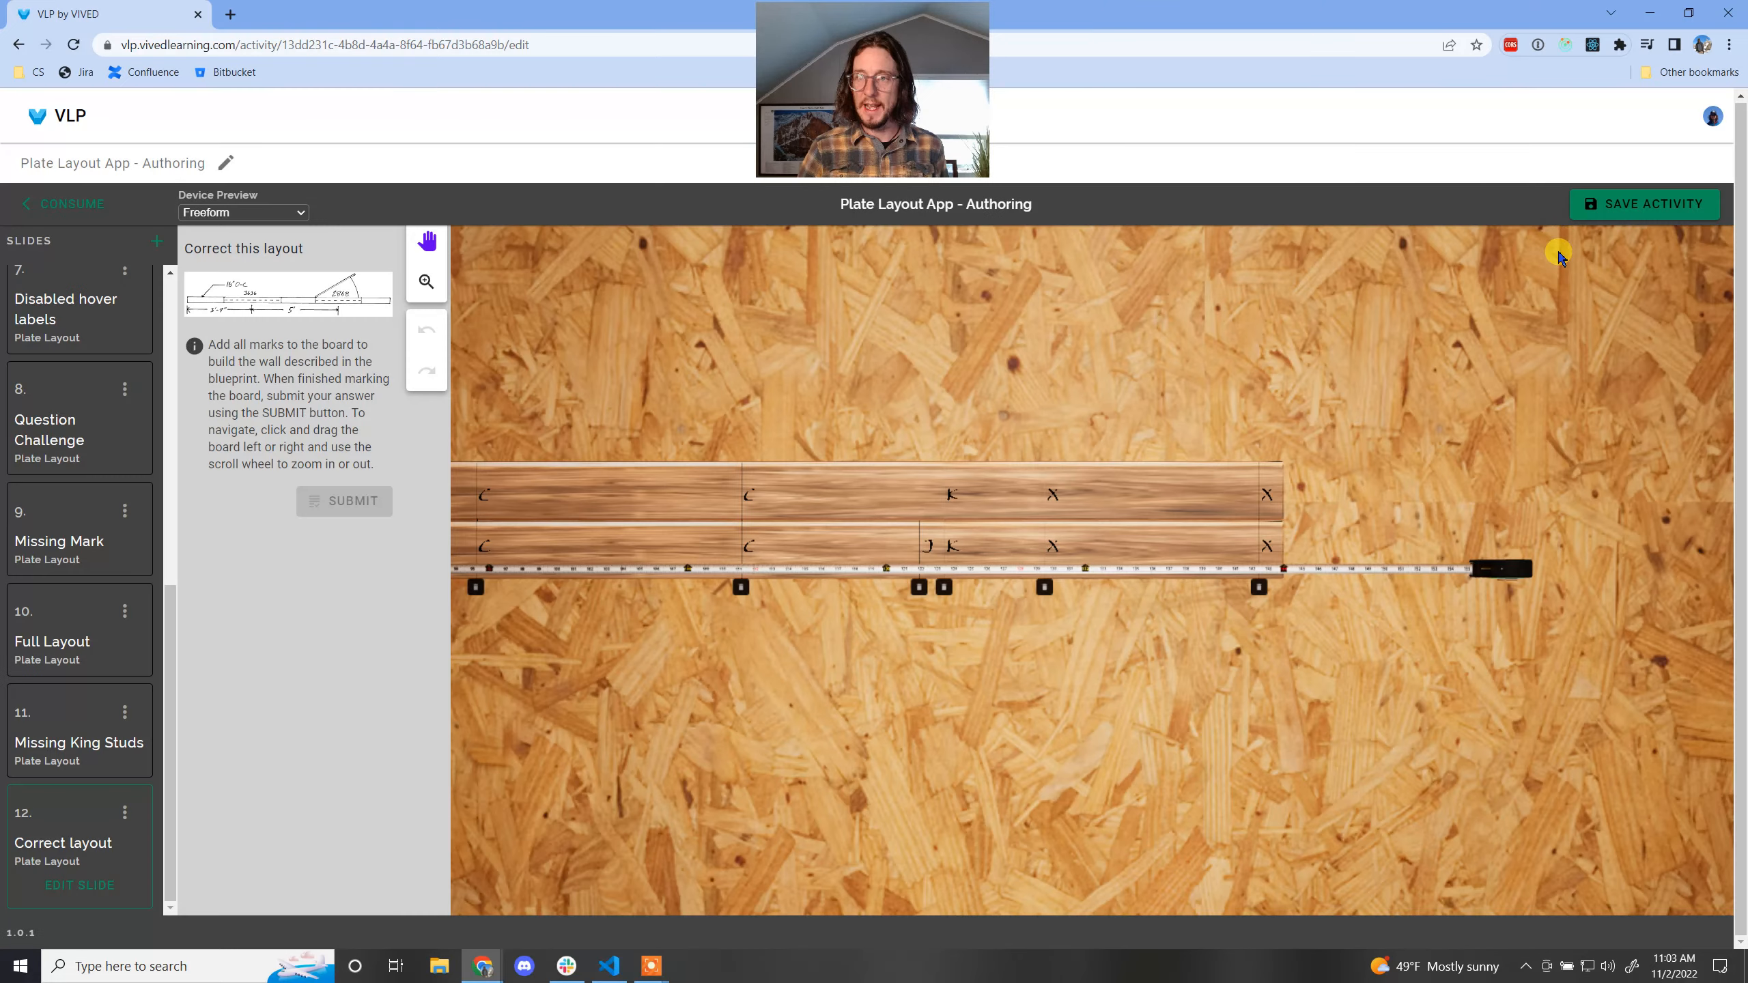
- Save the activity and switch from authoring to the consume view
left_click(1639, 201)
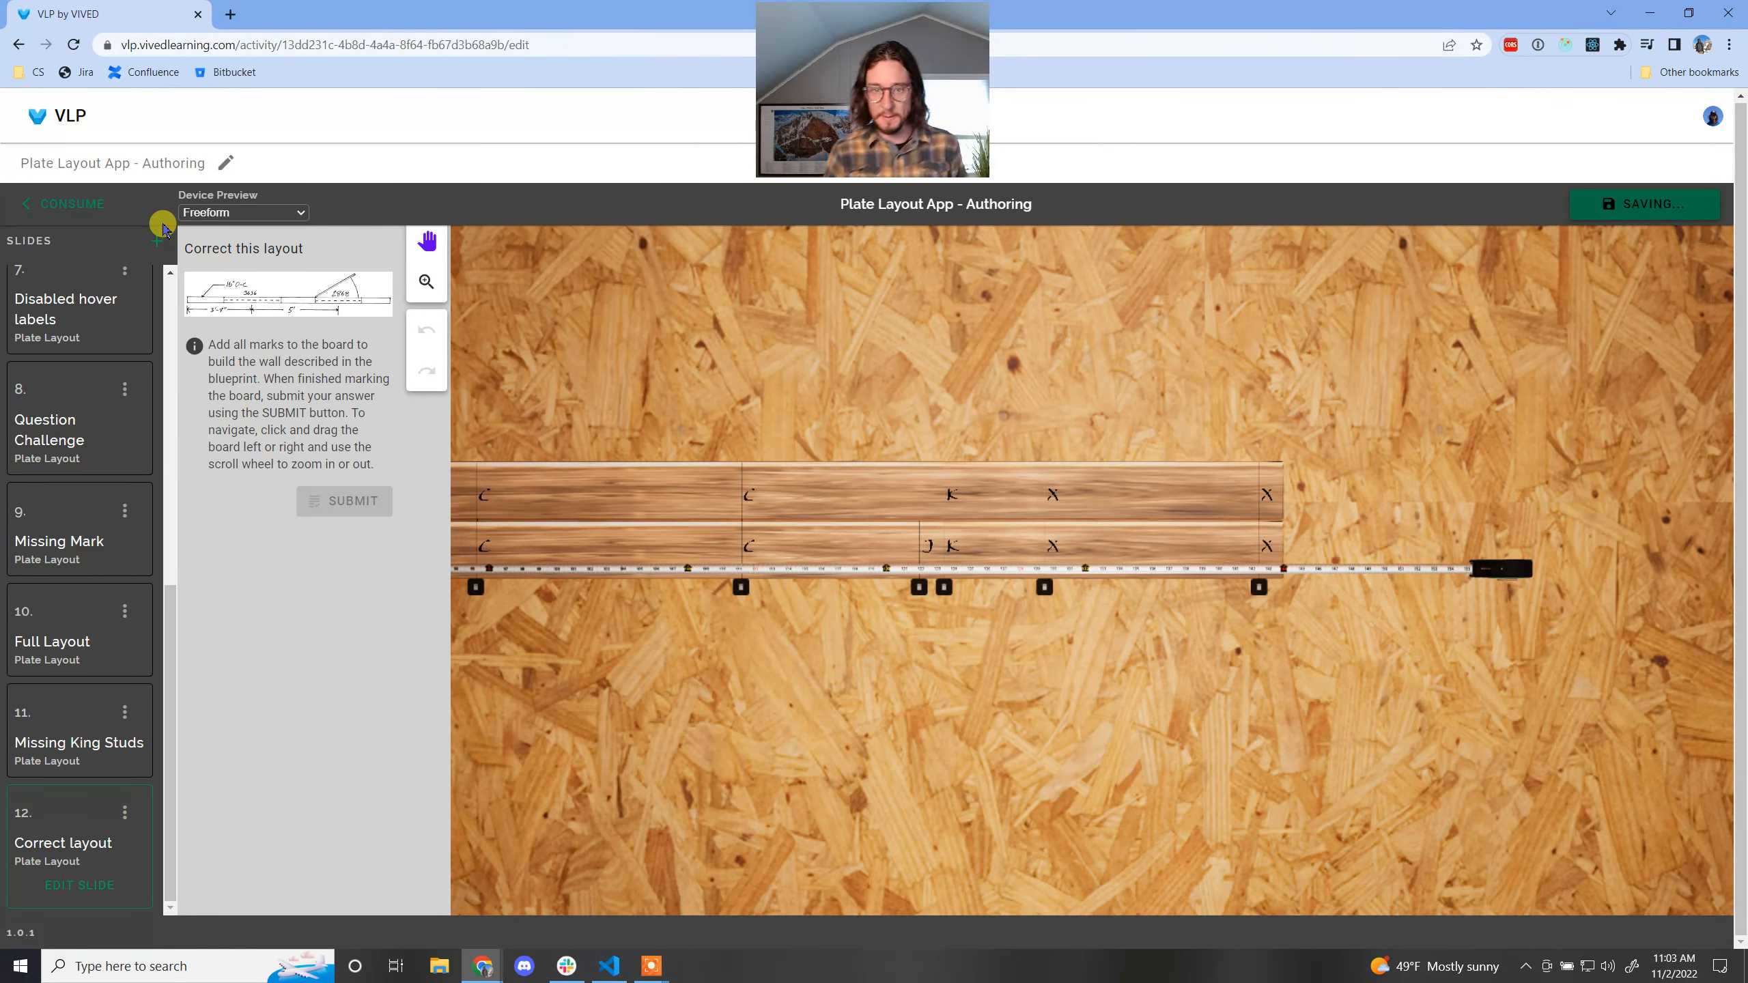
left_click(69, 203)
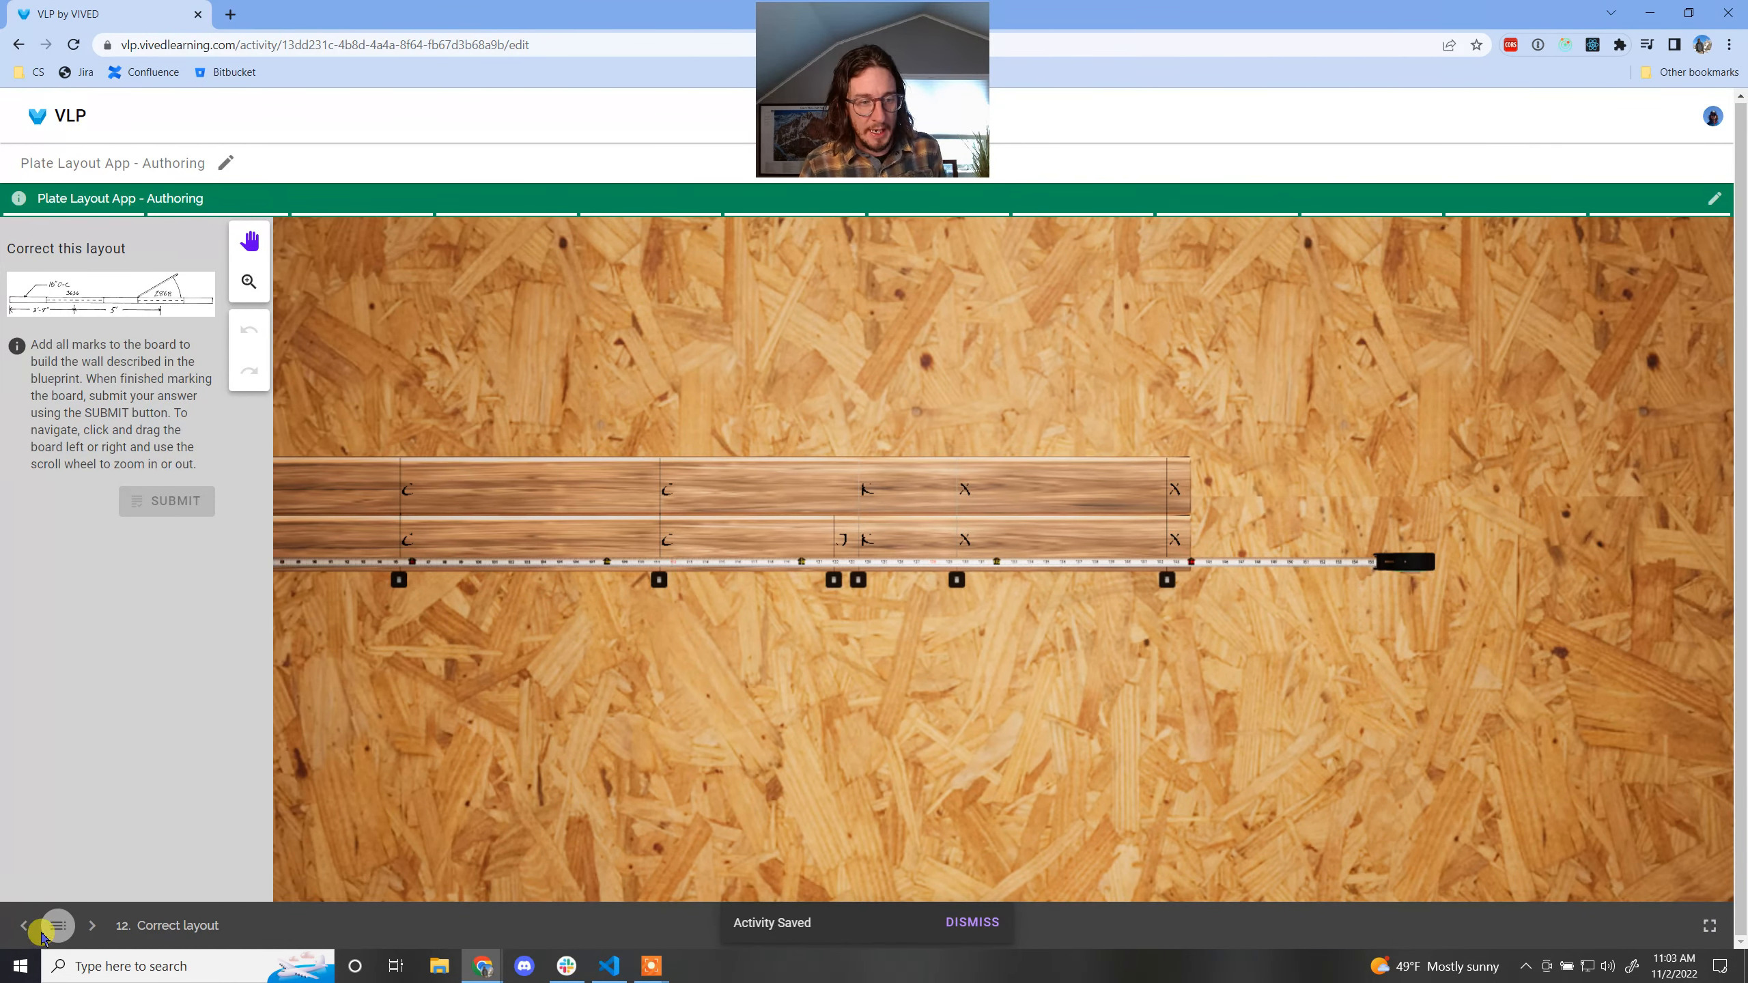
- Go to the Full Layout slide and read its instruction to lay out a simple wall with studs set 16"-OC
left_click(44, 935)
left_click(100, 844)
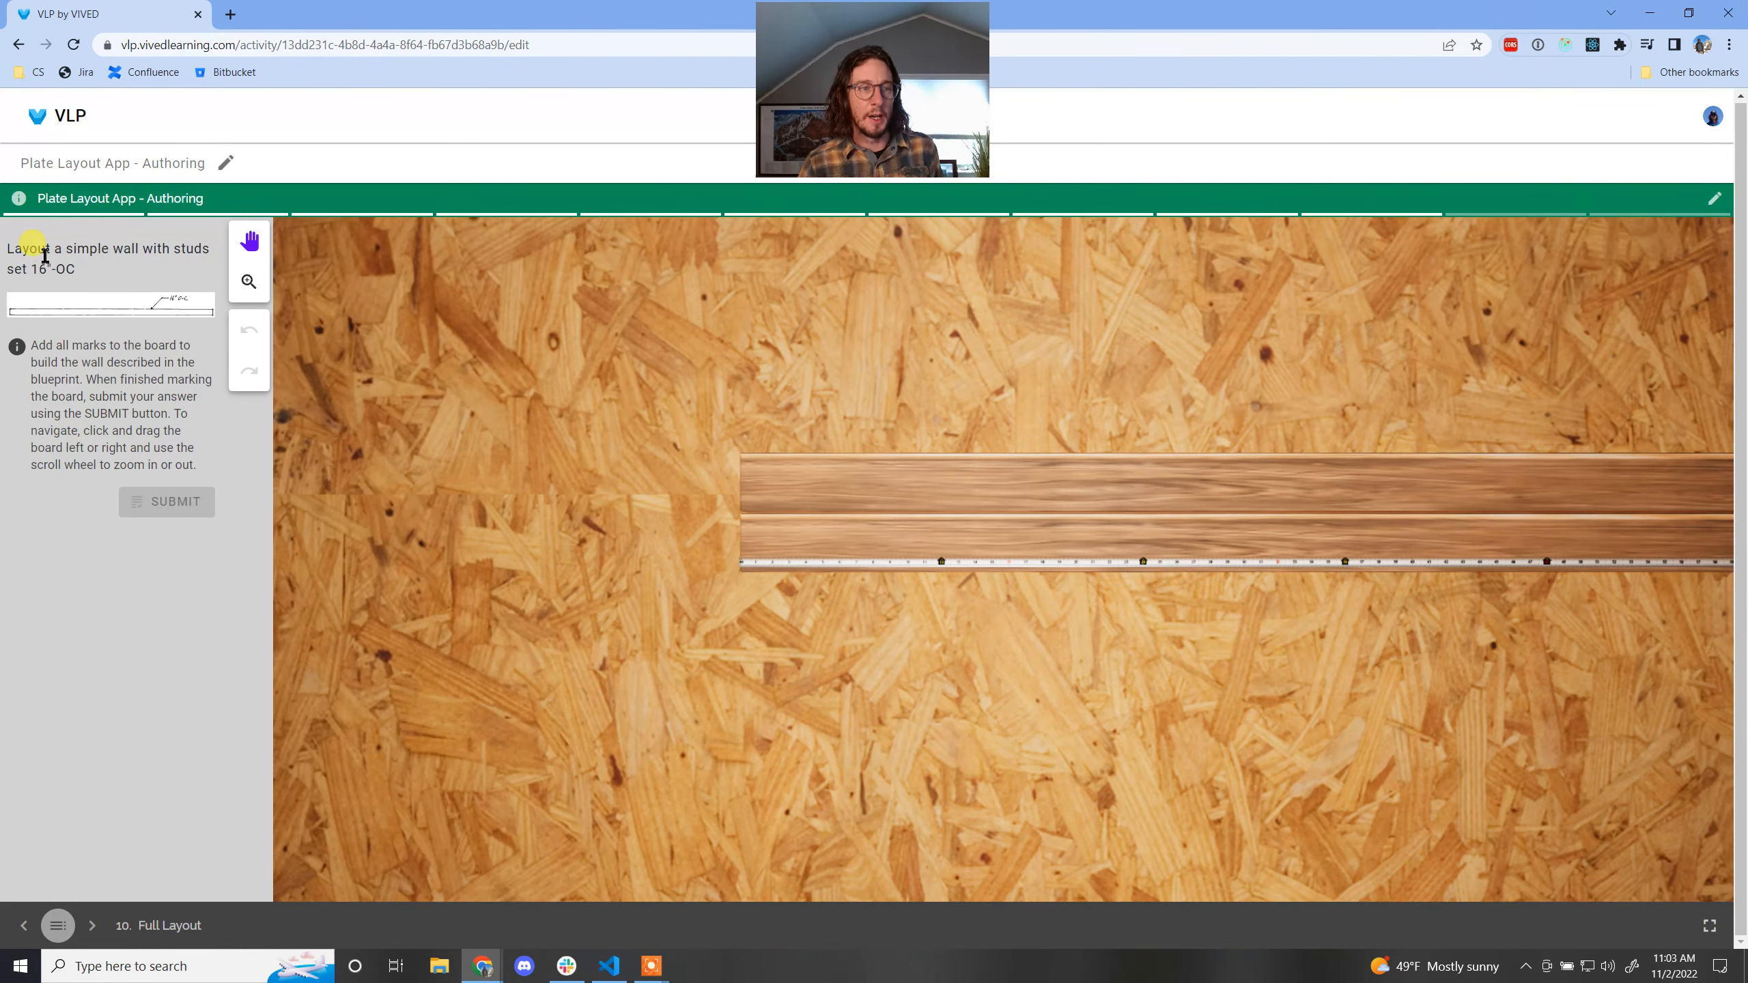
left_click_drag(46, 255, 137, 256)
left_click(165, 273)
- Mark a common stud on the left side of a line at 1-1/2 inches, at the plate's left end
scroll(756, 668, "up", 6)
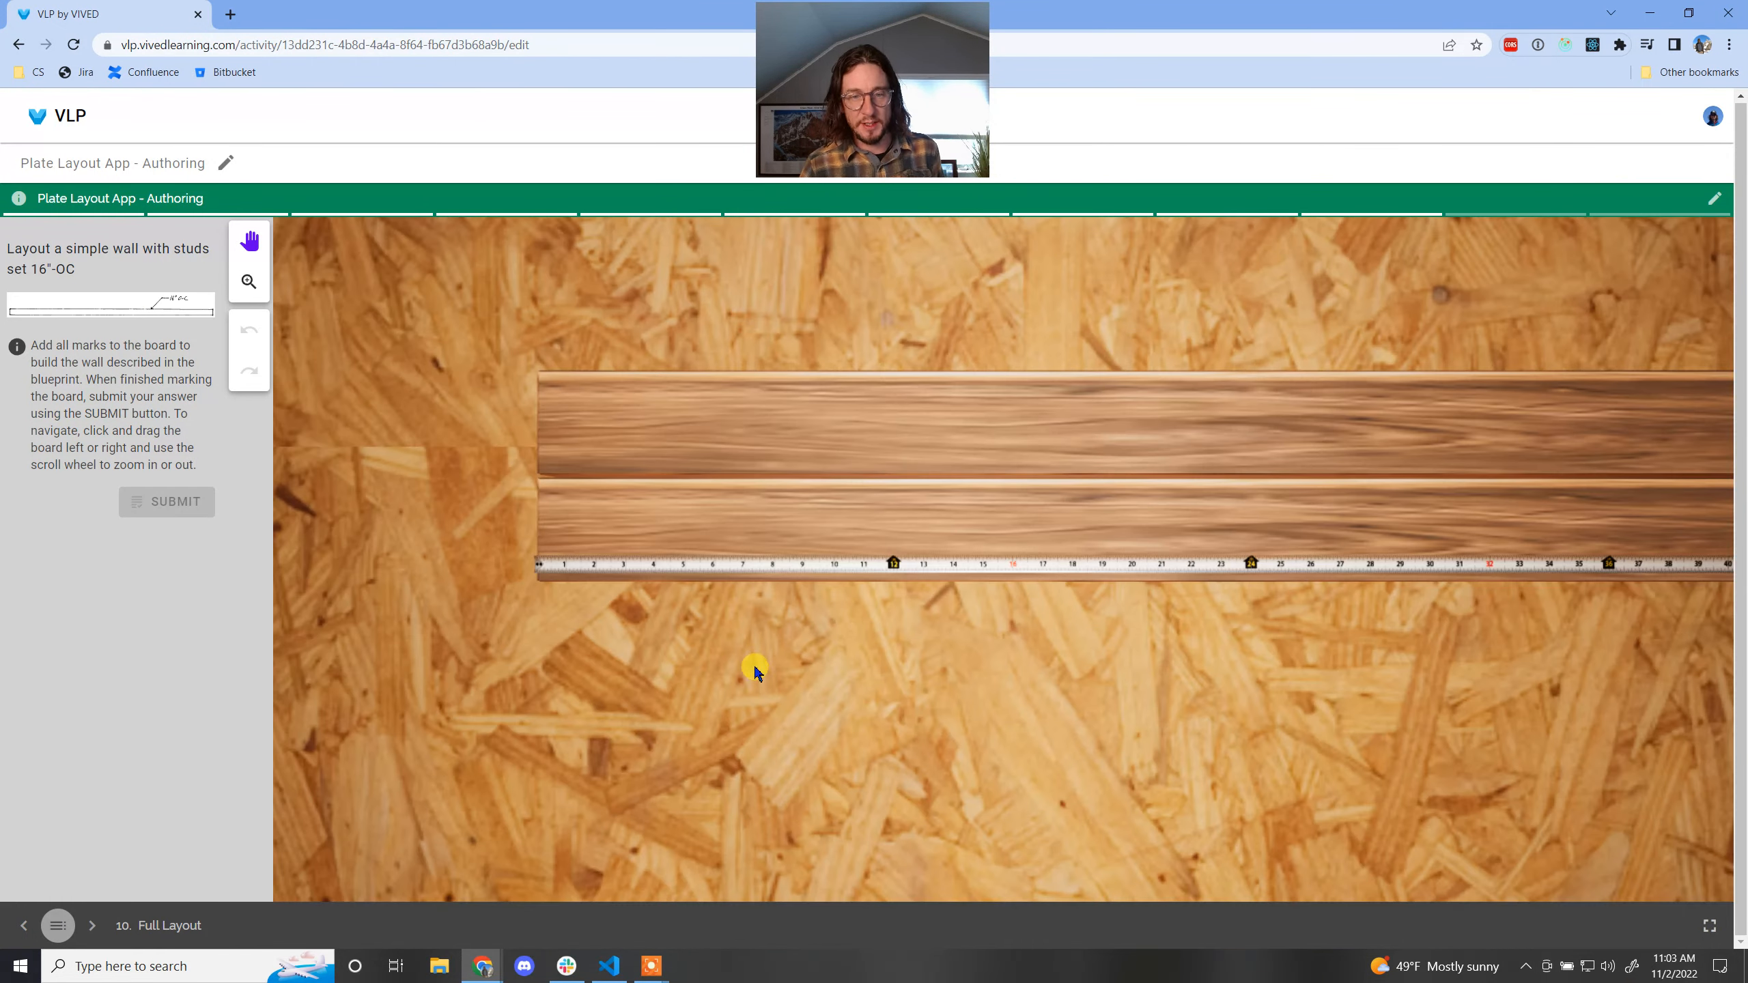
scroll(756, 668, "up", 5)
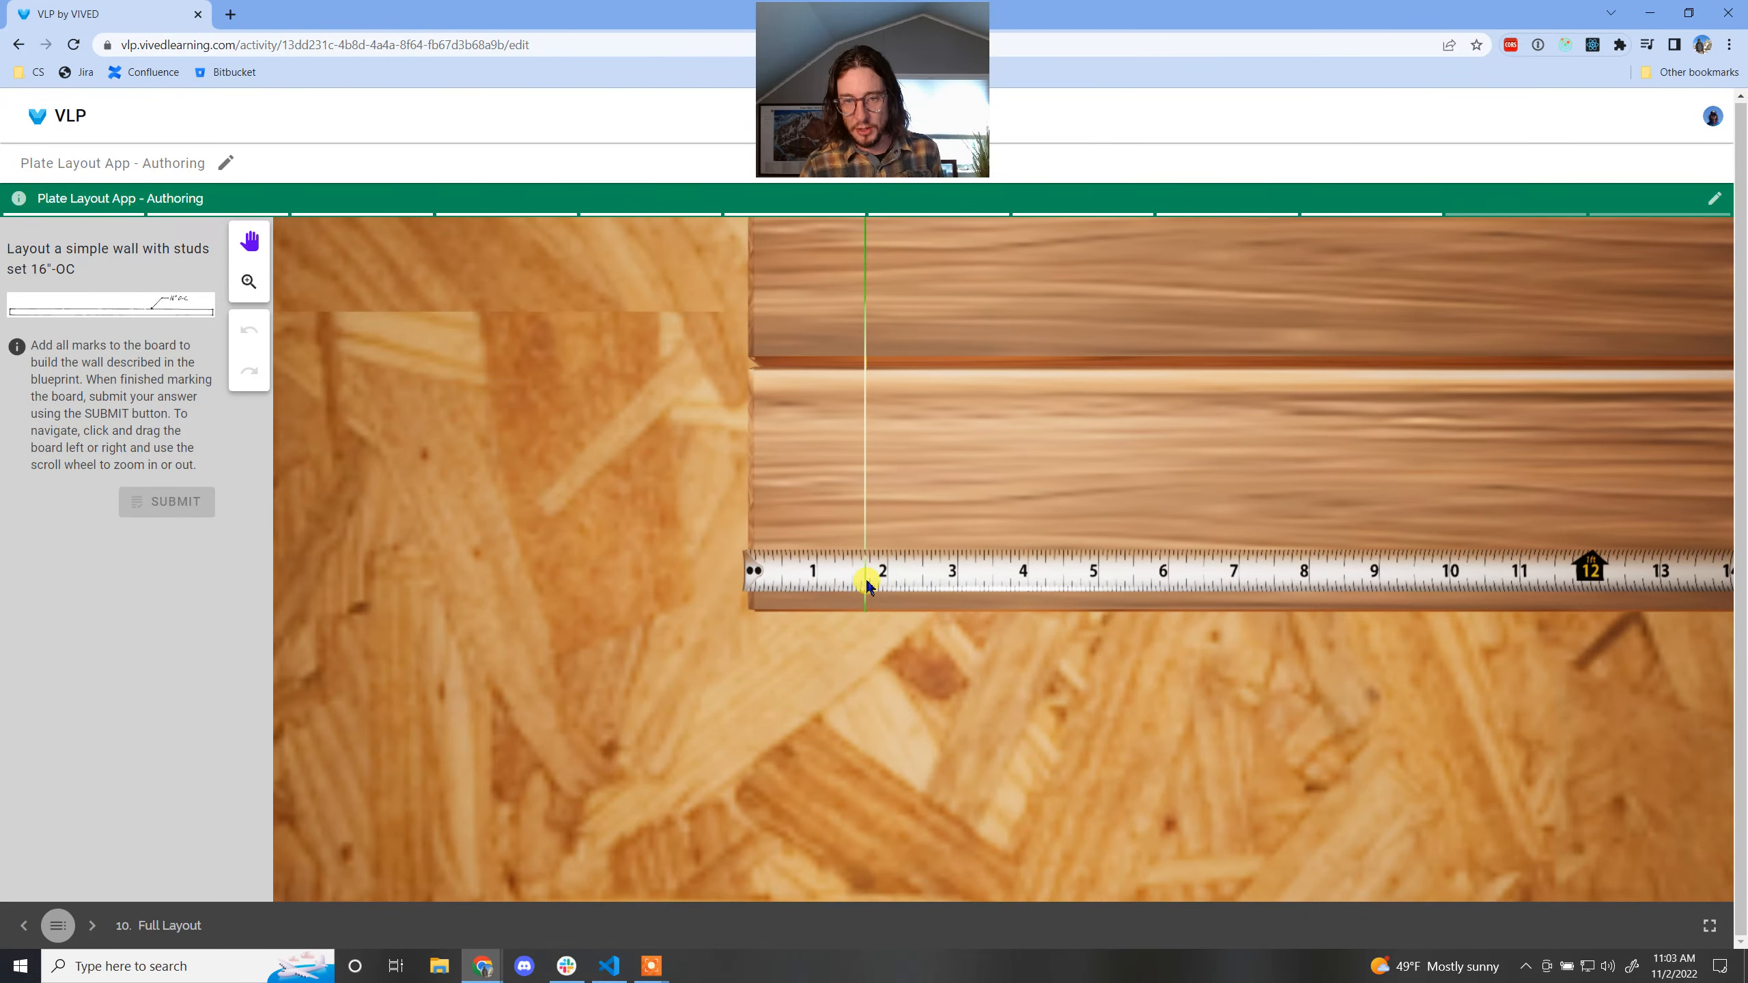
scroll(819, 694, "up", 4)
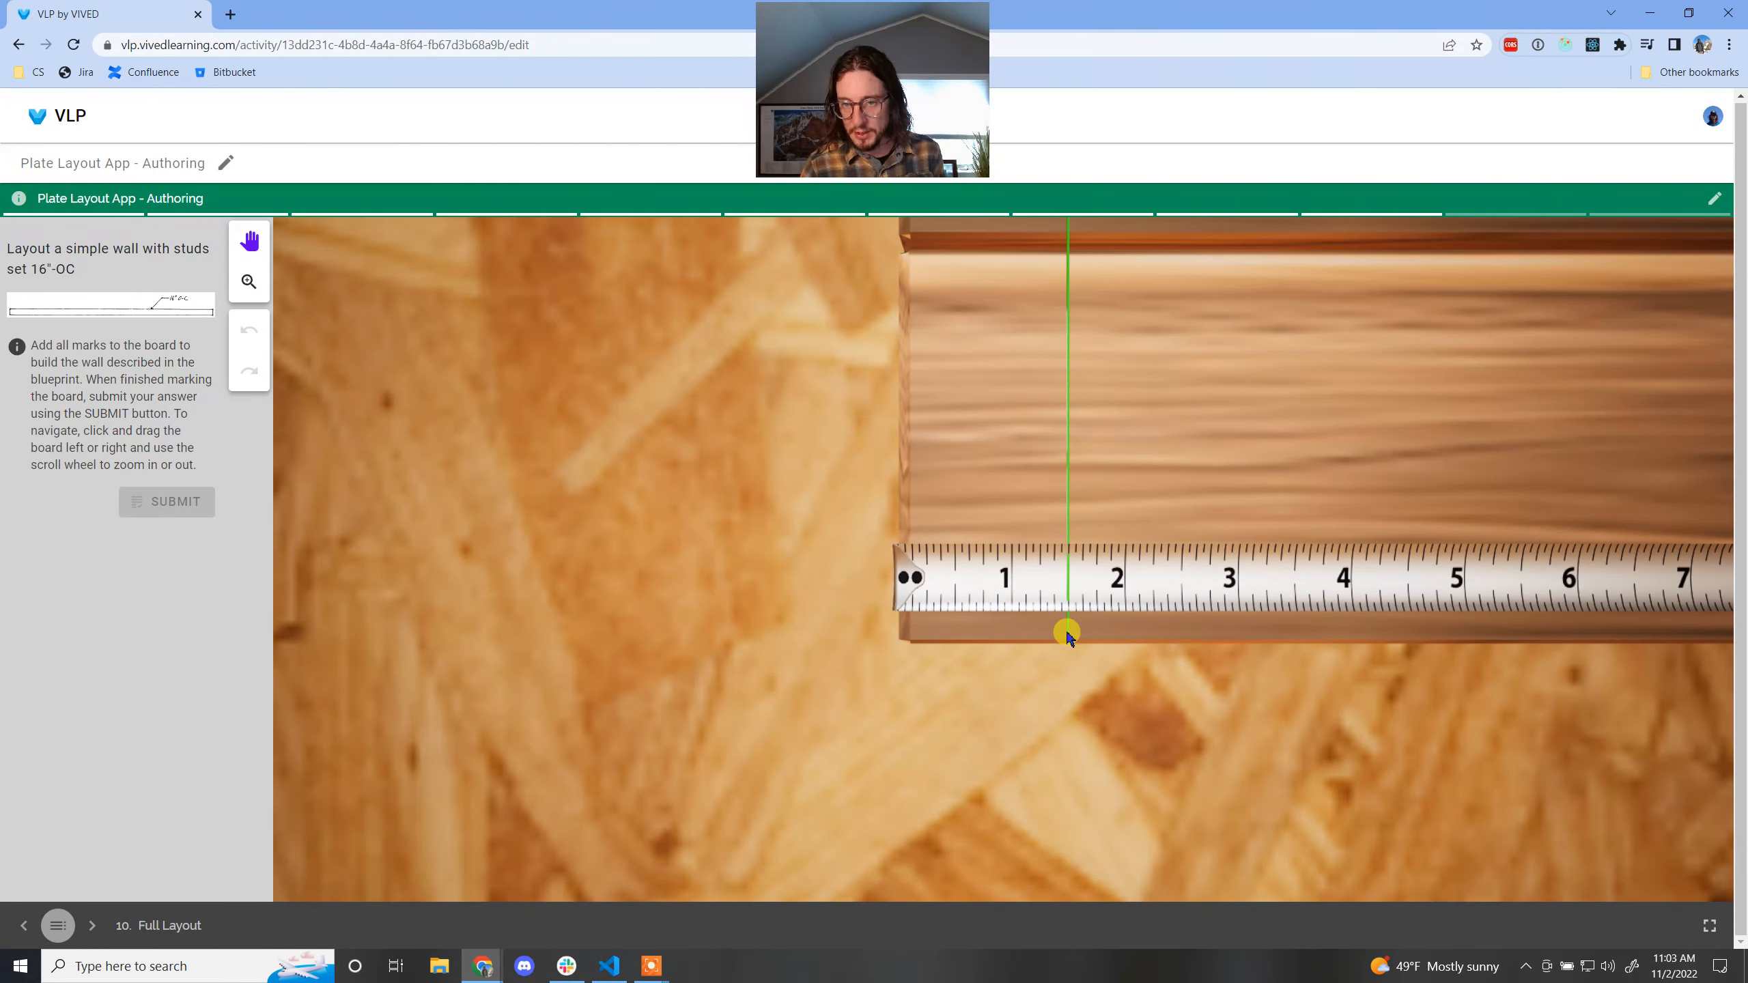
left_click(1070, 632)
left_click(1012, 509)
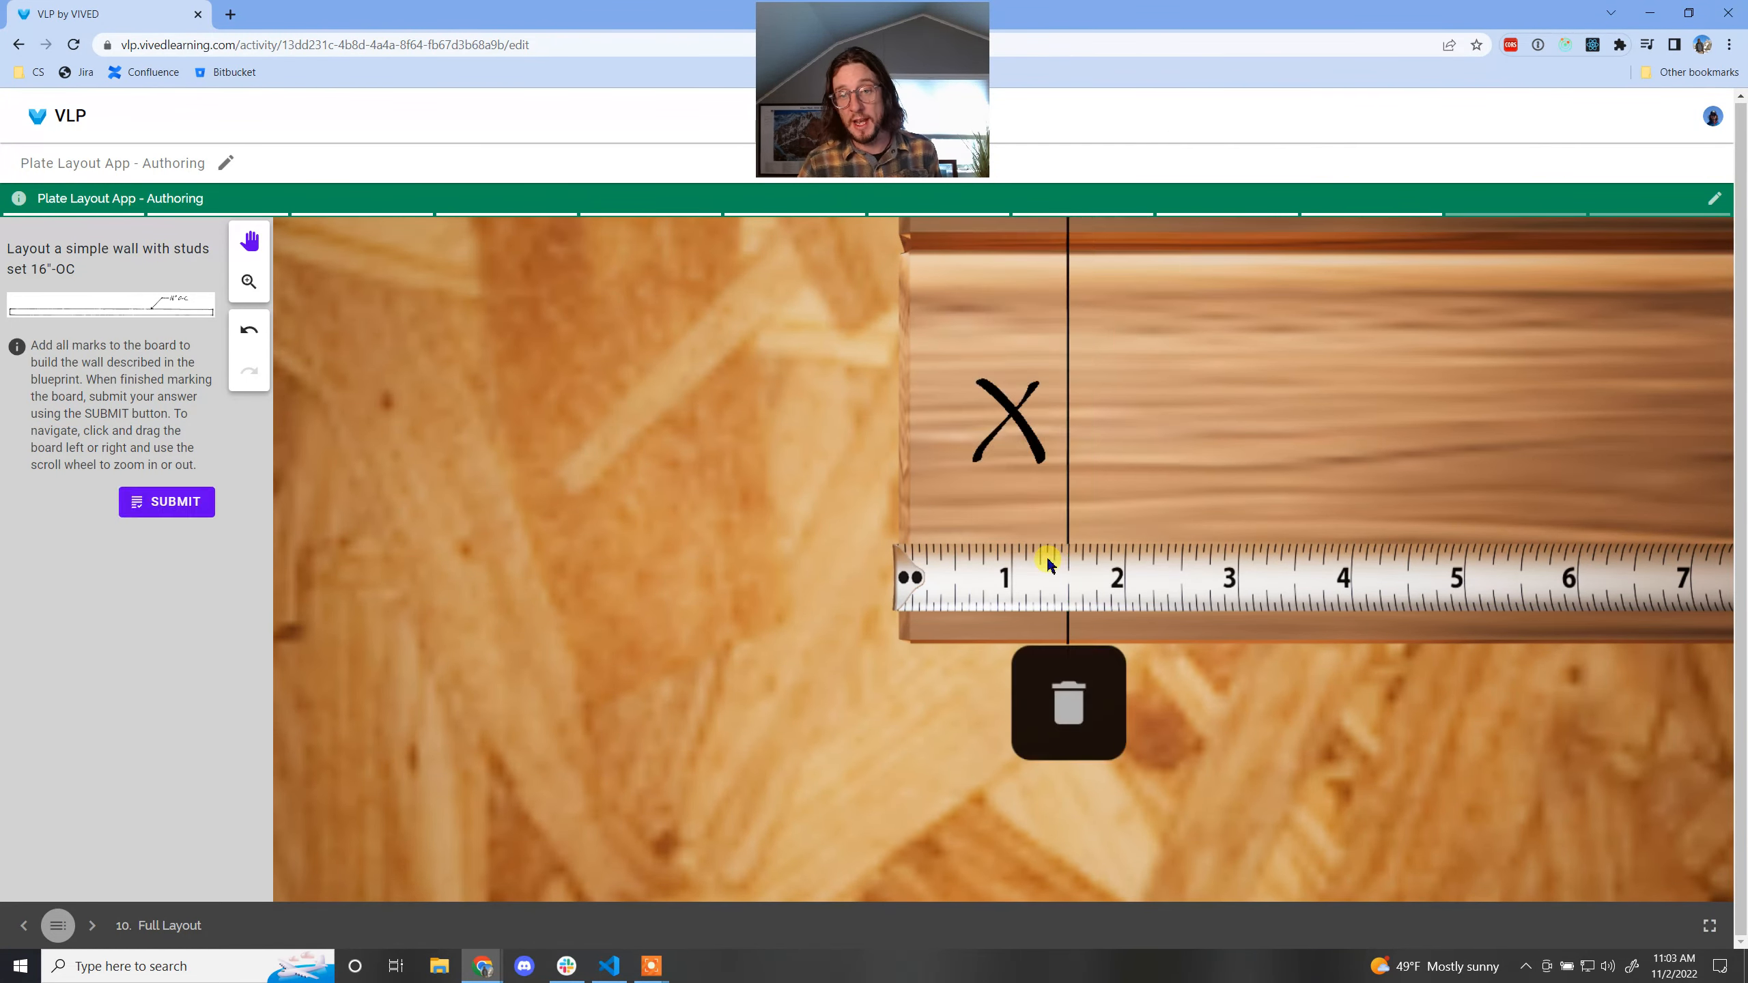
- Mark a common stud on the right side of a line at about 67-5/8 inches
left_click_drag(1397, 741, 519, 760)
scroll(1182, 754, "down", 4)
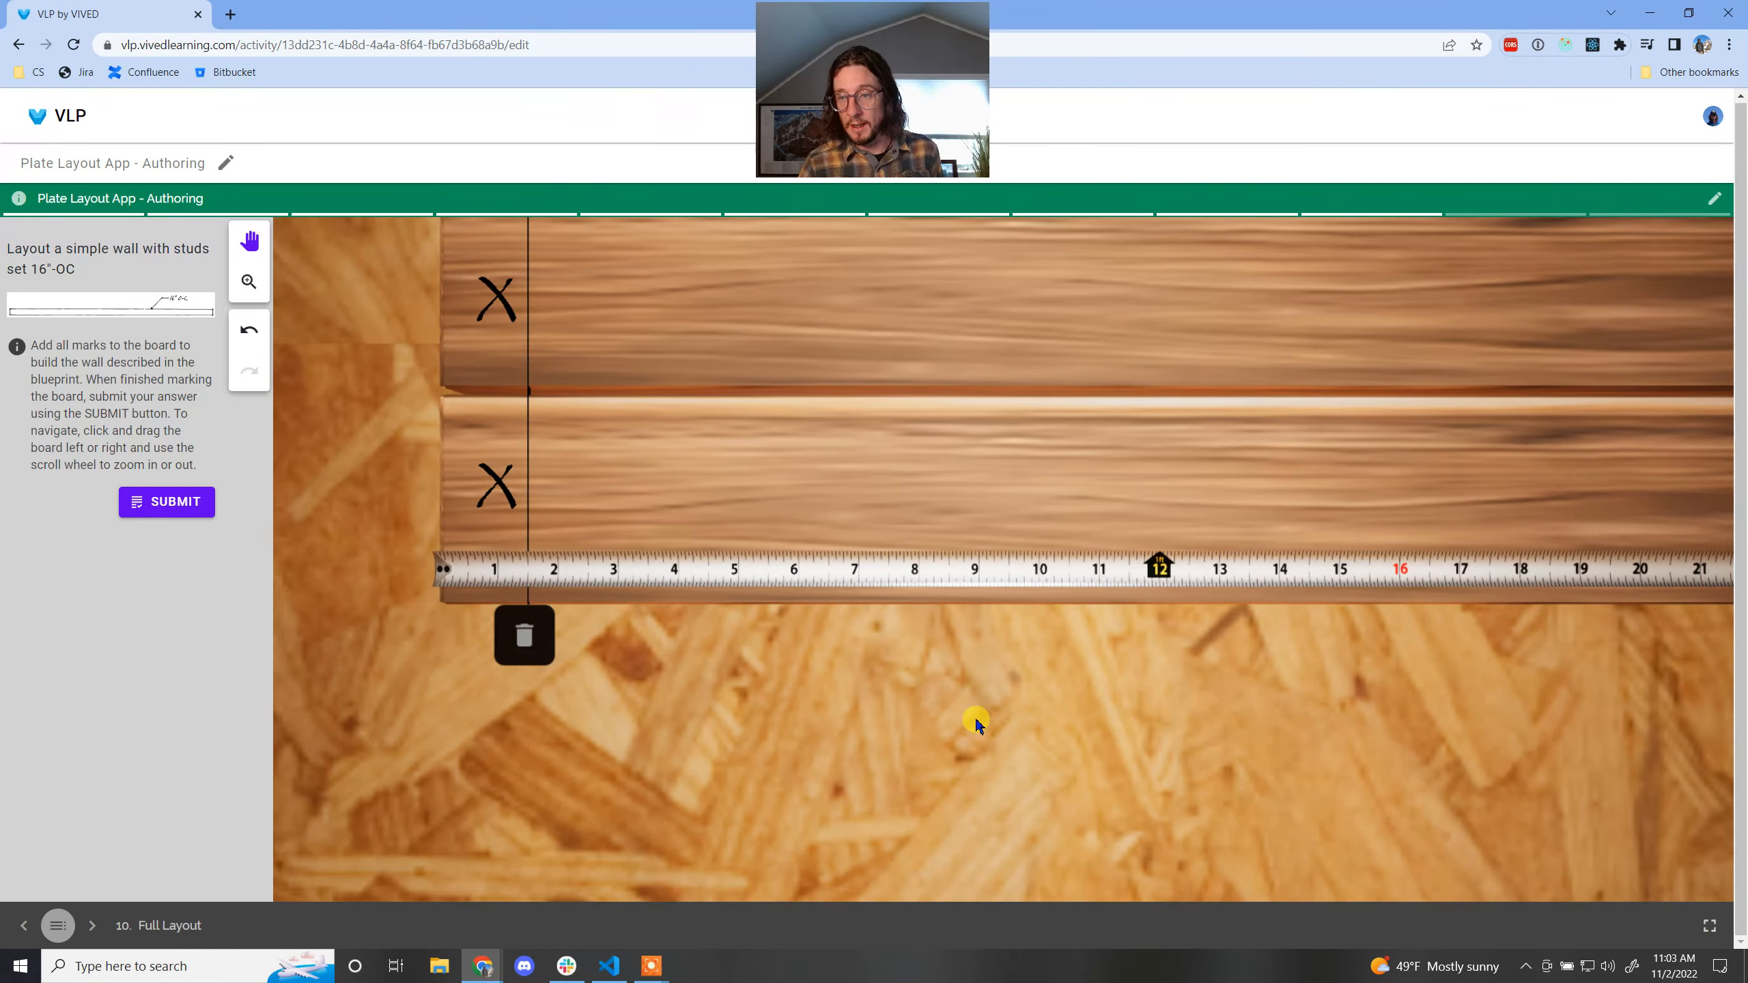
scroll(835, 718, "up", 4)
left_click_drag(858, 742, 991, 764)
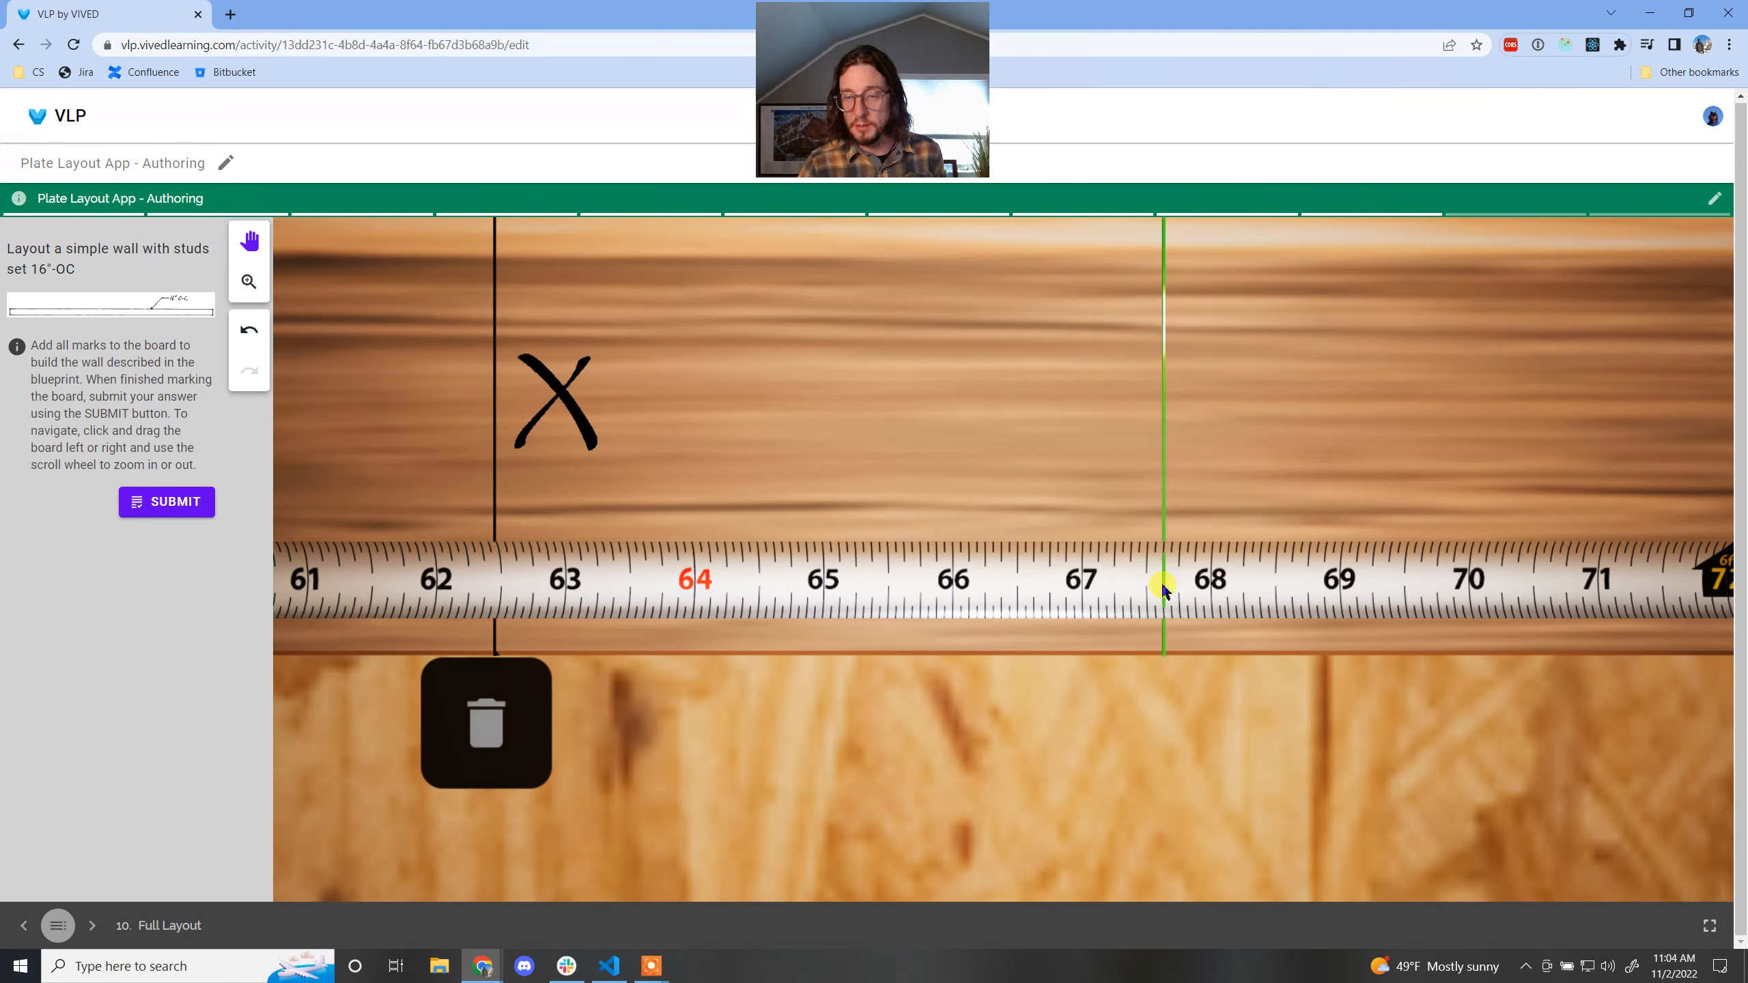
left_click(1161, 582)
left_click(1239, 455)
- Mark common studs on the right side of lines at about 79-5/16, 95-3/4 and 111-13/16 inches
left_click_drag(1289, 749, 463, 740)
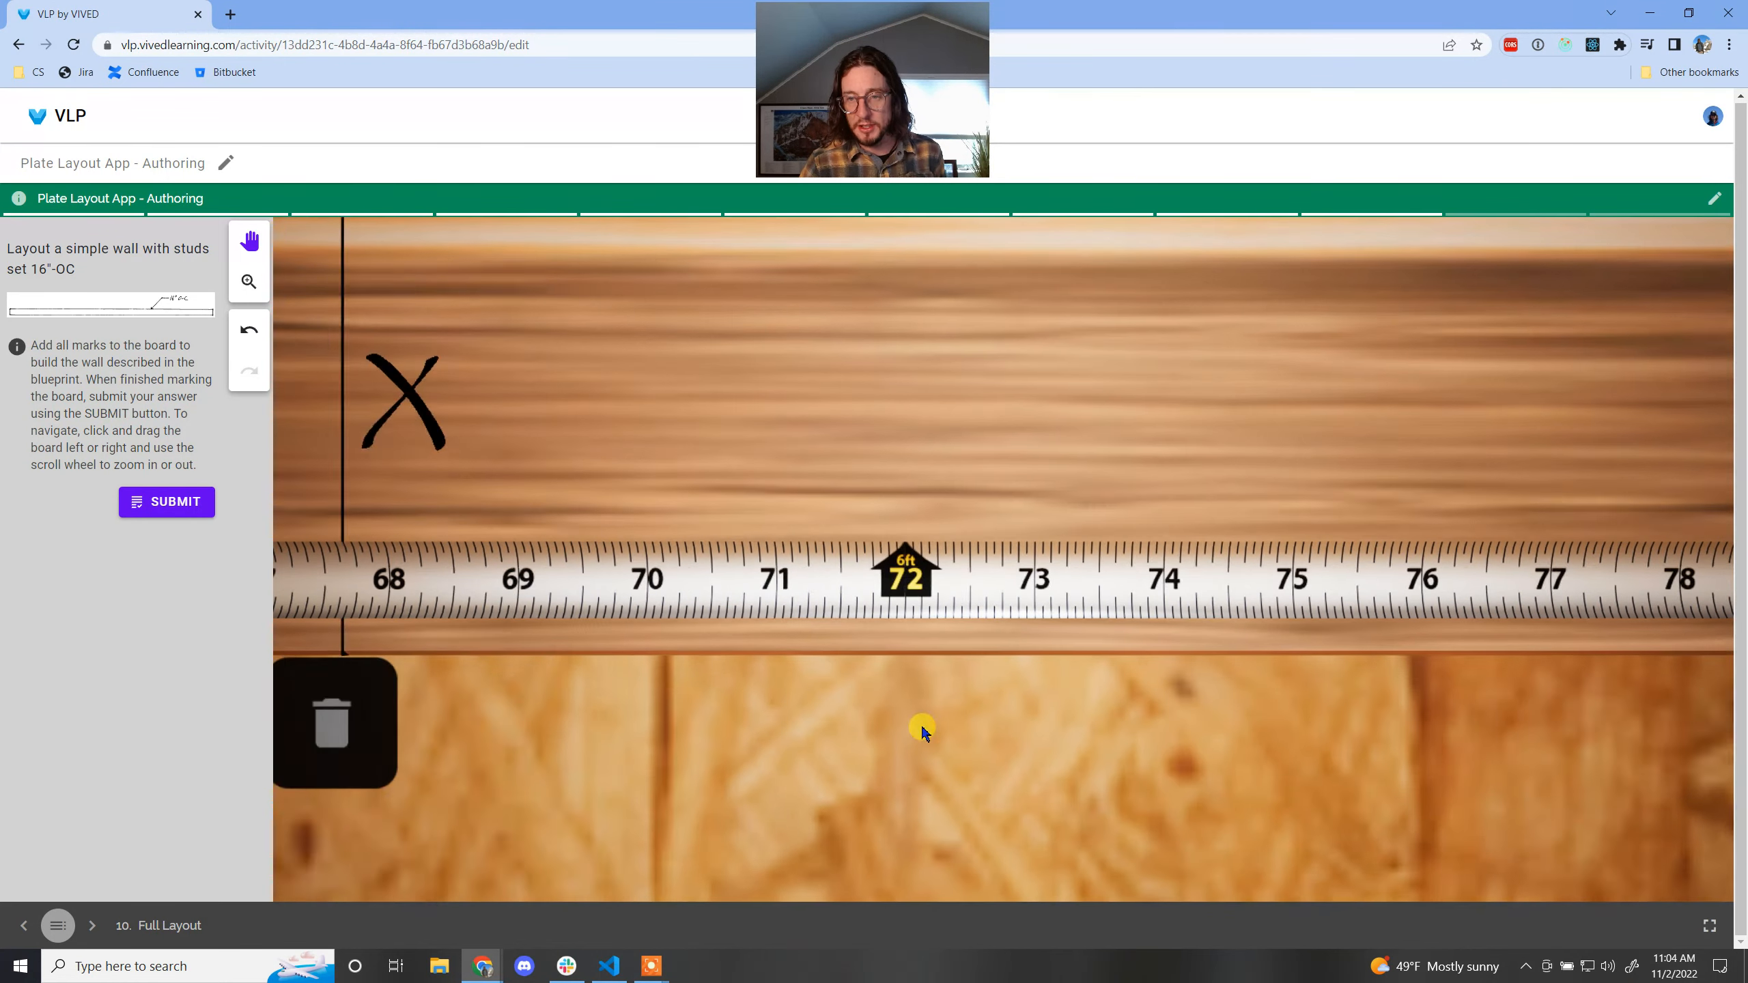
left_click_drag(1348, 730, 963, 729)
left_click_drag(1545, 713, 1192, 701)
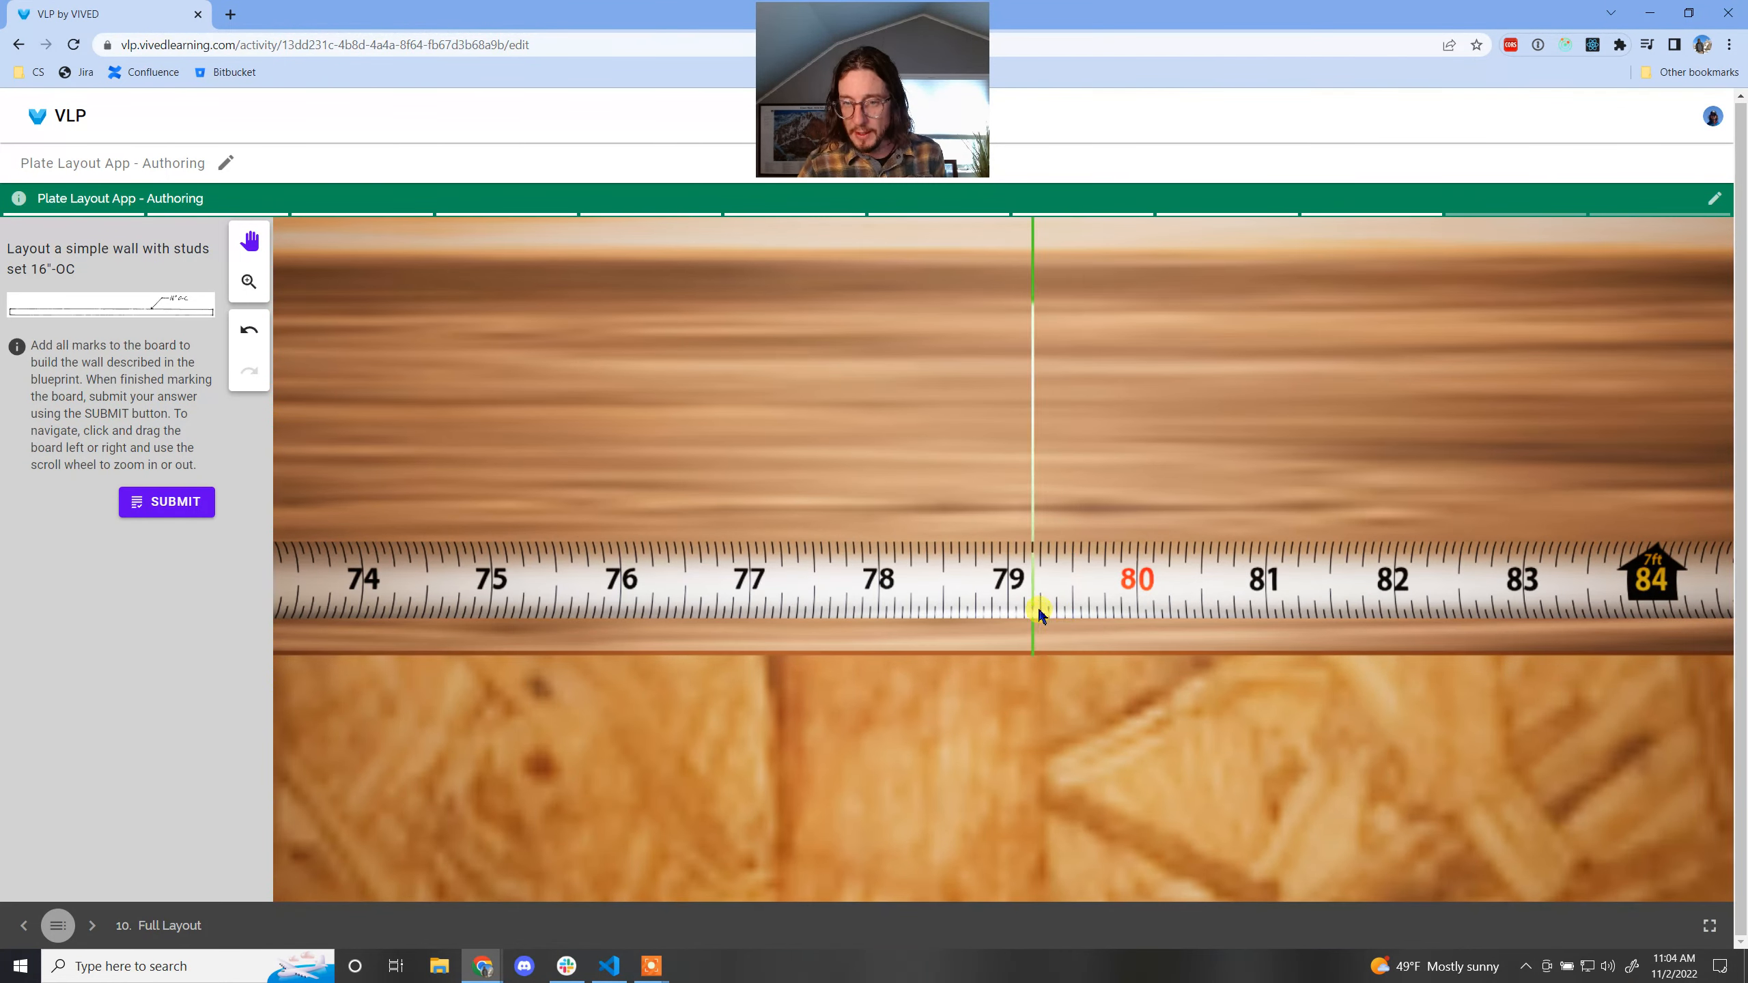
left_click(1049, 605)
left_click(1127, 461)
left_click_drag(1513, 744, 894, 743)
left_click(1033, 592)
left_click(1111, 458)
- Mark a common stud on the right side of a line at about 127-1/4 inches
left_click_drag(940, 812, 688, 798)
left_click_drag(1610, 757, 1037, 768)
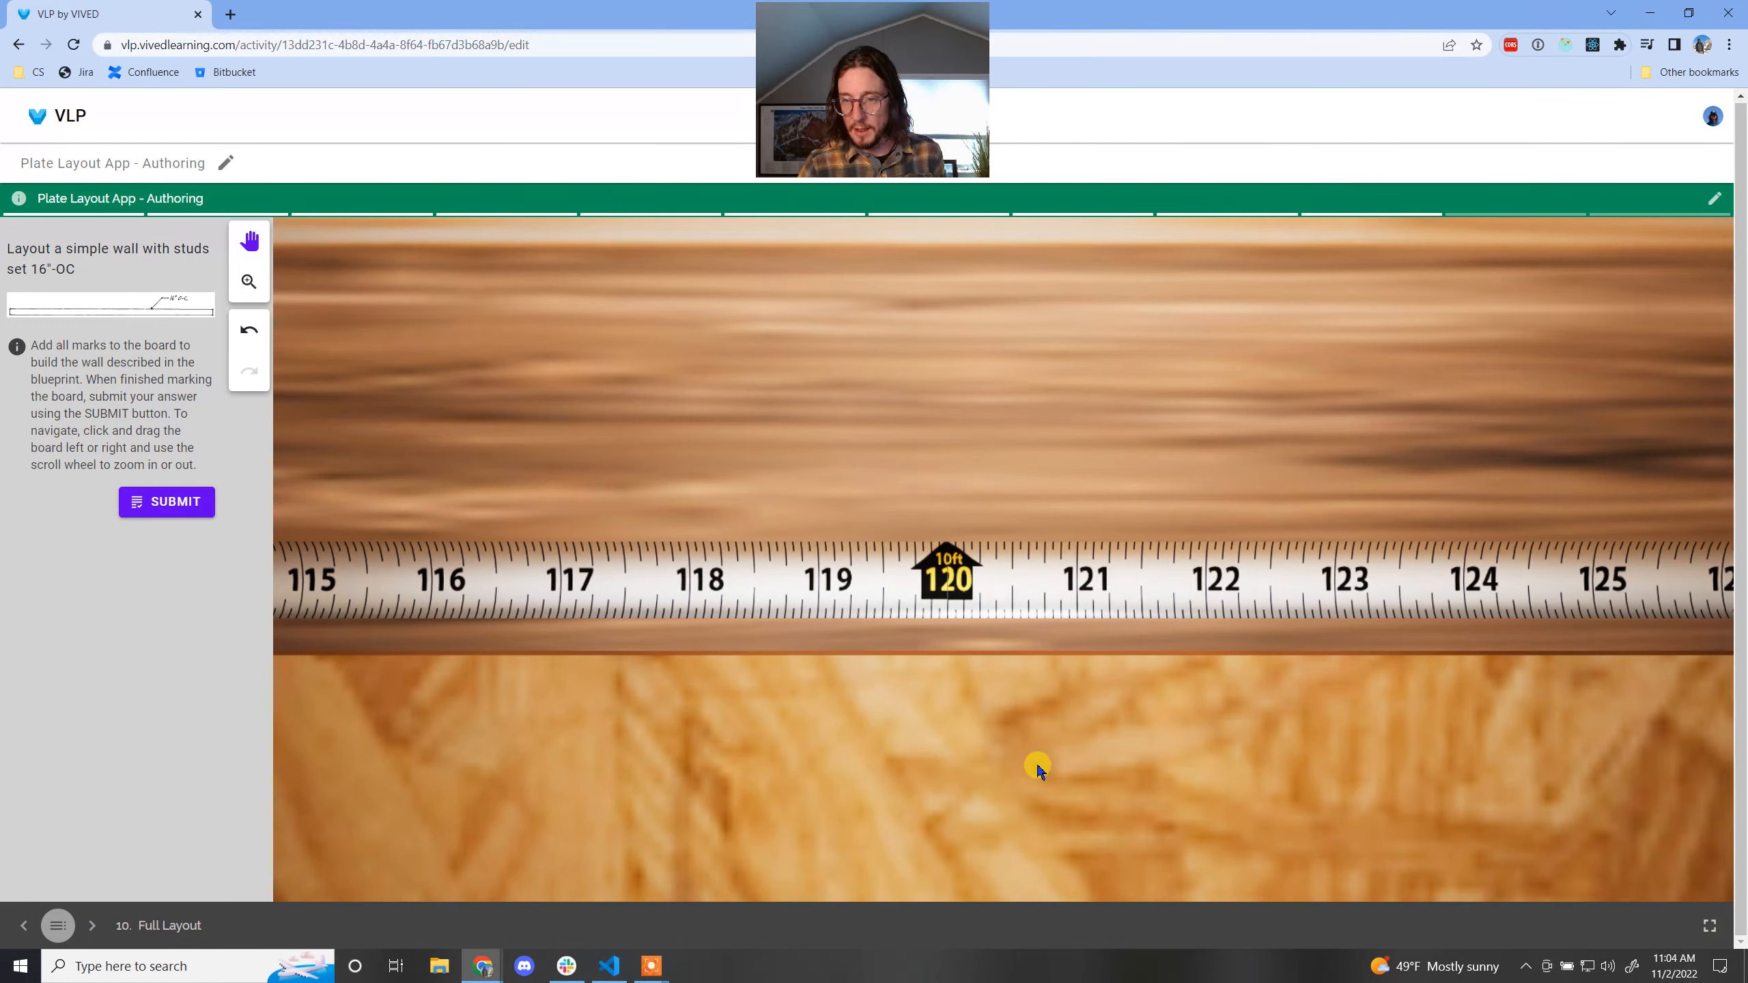
left_click_drag(1259, 743, 823, 719)
left_click_drag(1352, 747, 828, 760)
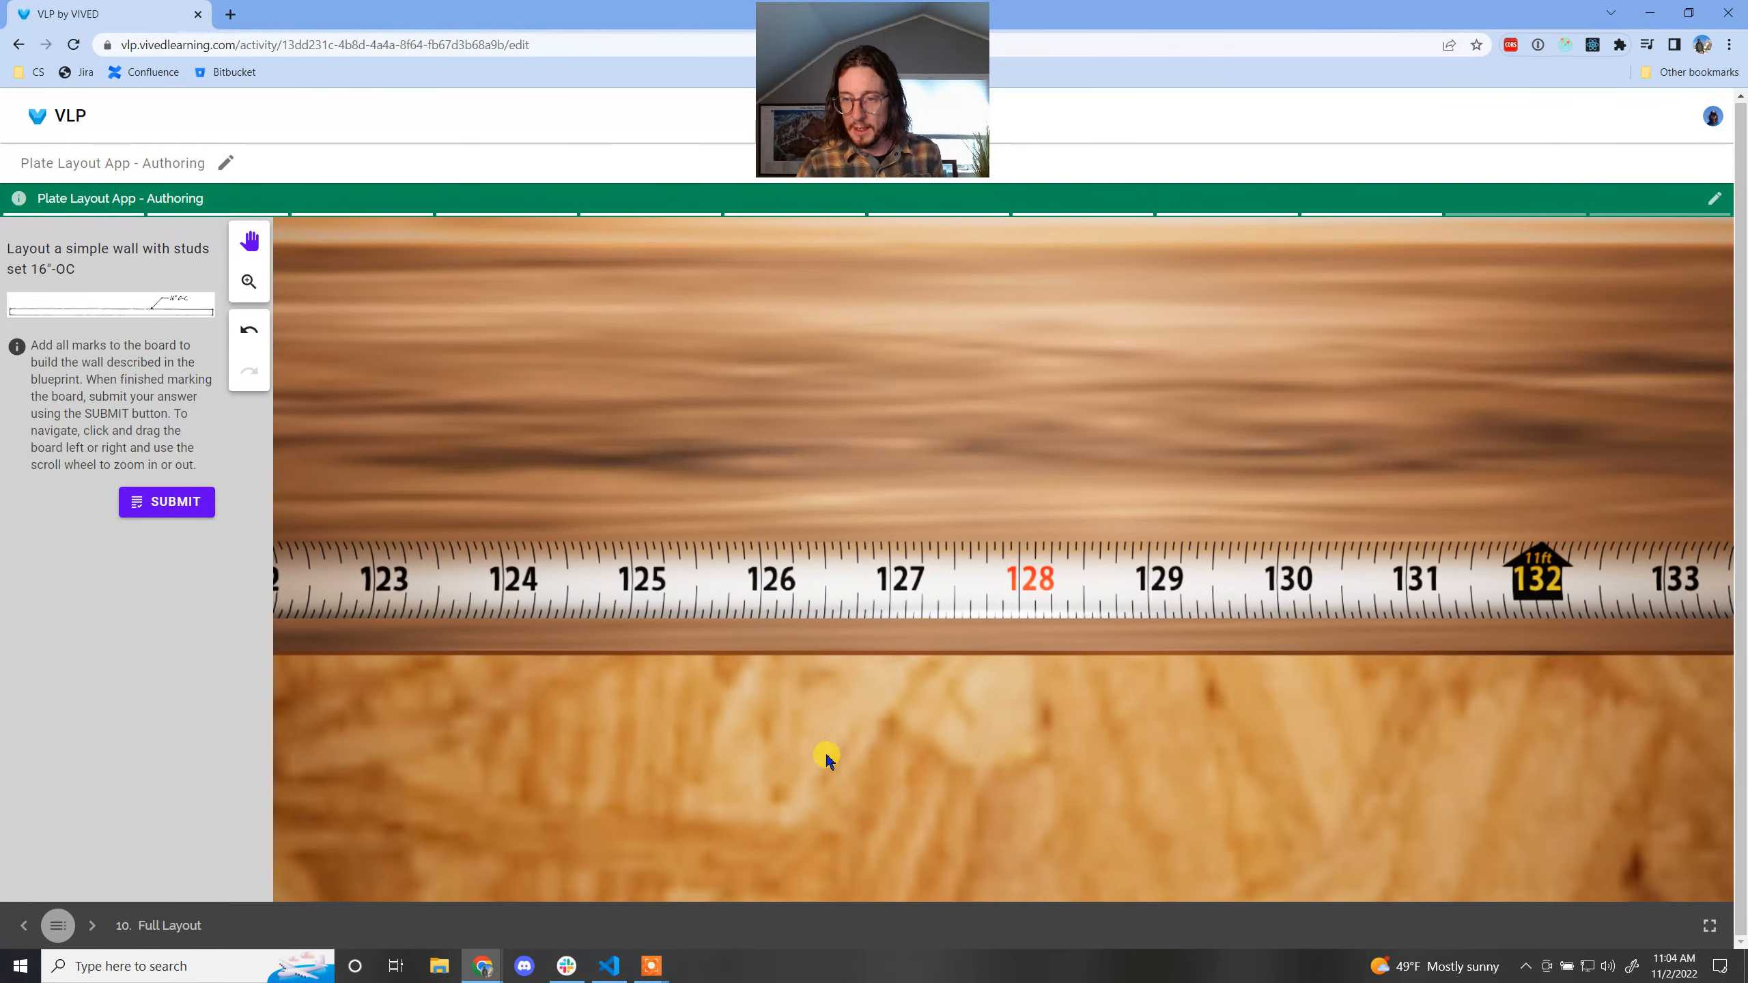
left_click(922, 644)
left_click(1015, 482)
- Mark the end common stud on the right side of a line at 142-1/2 inches
left_click_drag(1420, 790, 857, 777)
left_click_drag(1517, 778, 288, 736)
left_click_drag(1294, 743, 1056, 731)
left_click(835, 593)
left_click(915, 458)
- Submit the full wall layout and examine the detailed results for each stud mark
left_click(166, 502)
left_click(180, 475)
scroll(110, 551, "down", 2)
left_click_drag(63, 338, 98, 346)
left_click(114, 357)
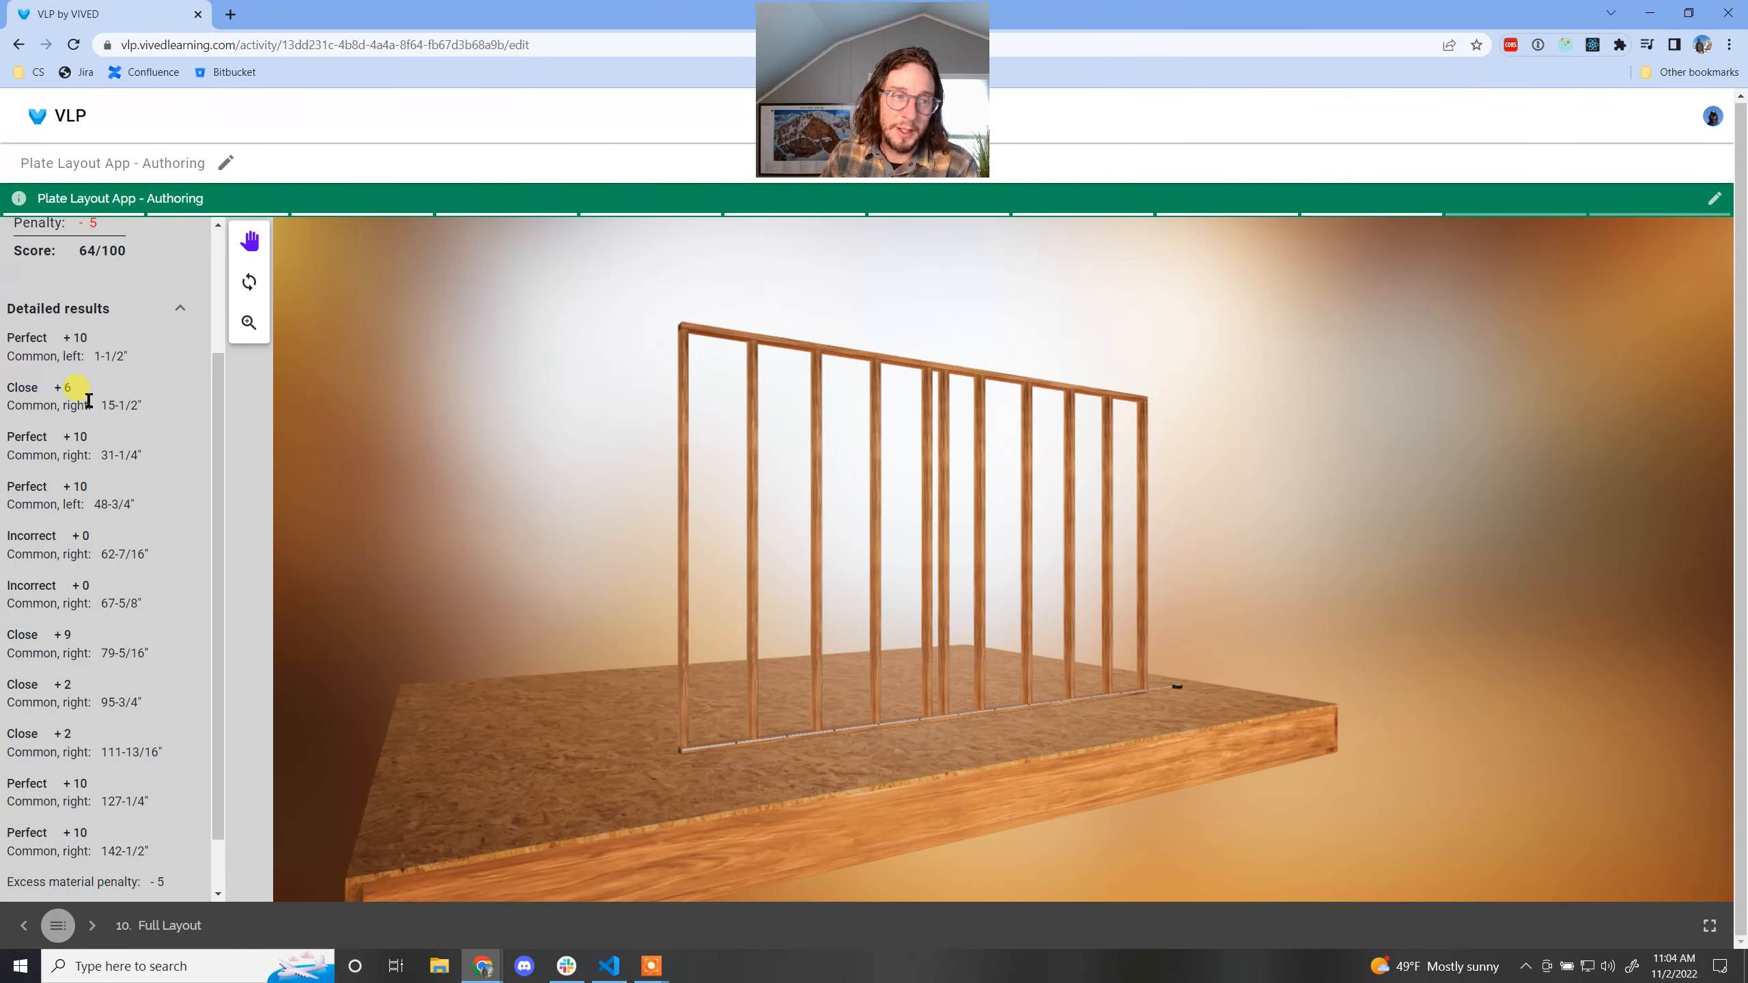
scroll(87, 403, "down", 1)
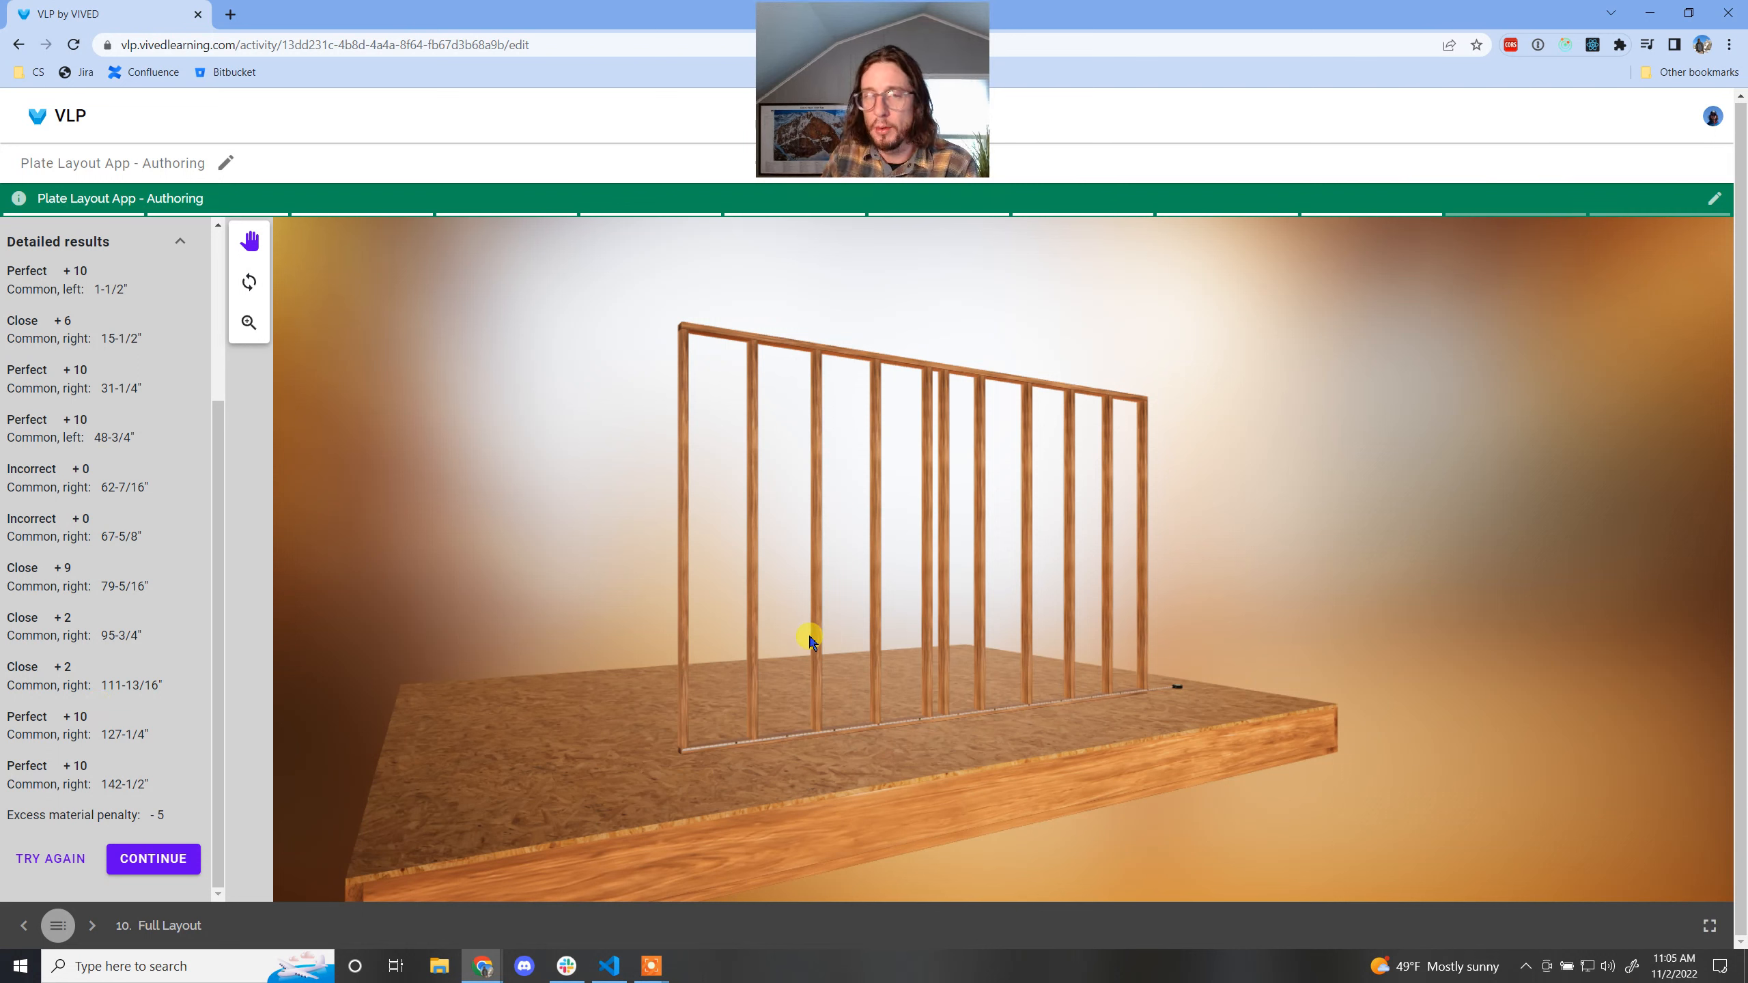
- Continue to the Missing King Studs slide and mark a king stud on the right side of a line at 28 inches
left_click(153, 858)
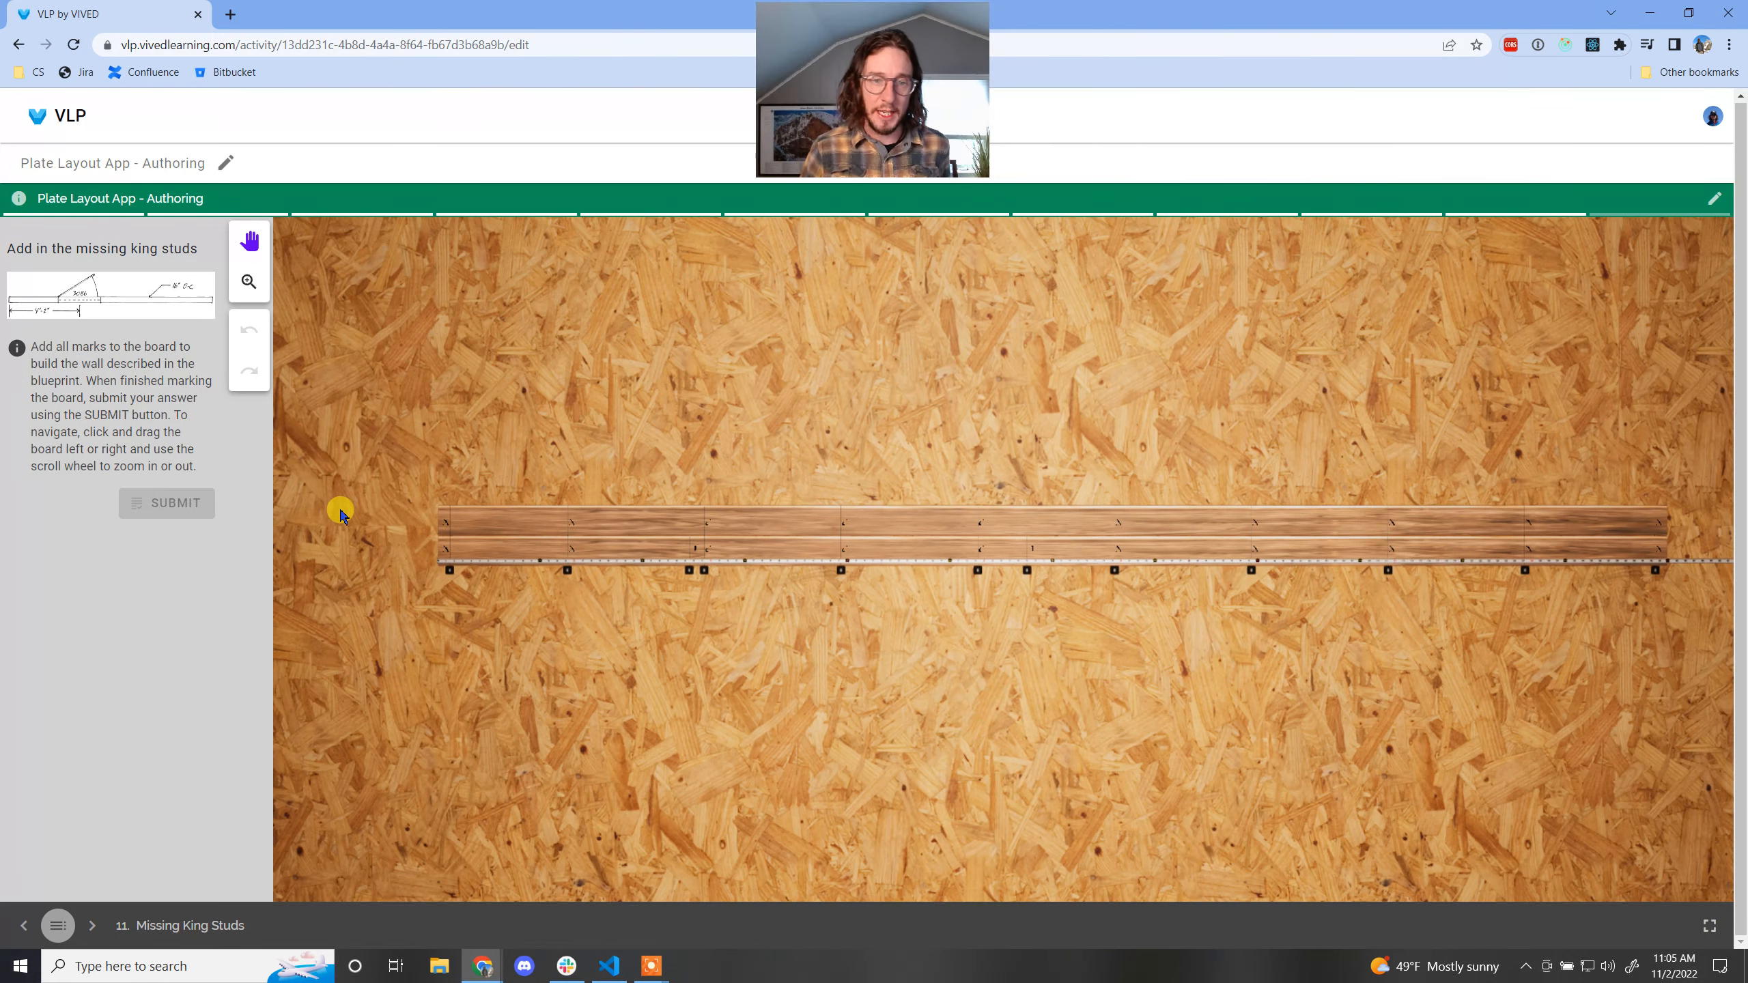
scroll(848, 778, "up", 3)
left_click_drag(625, 738, 1183, 793)
scroll(1076, 771, "up", 2)
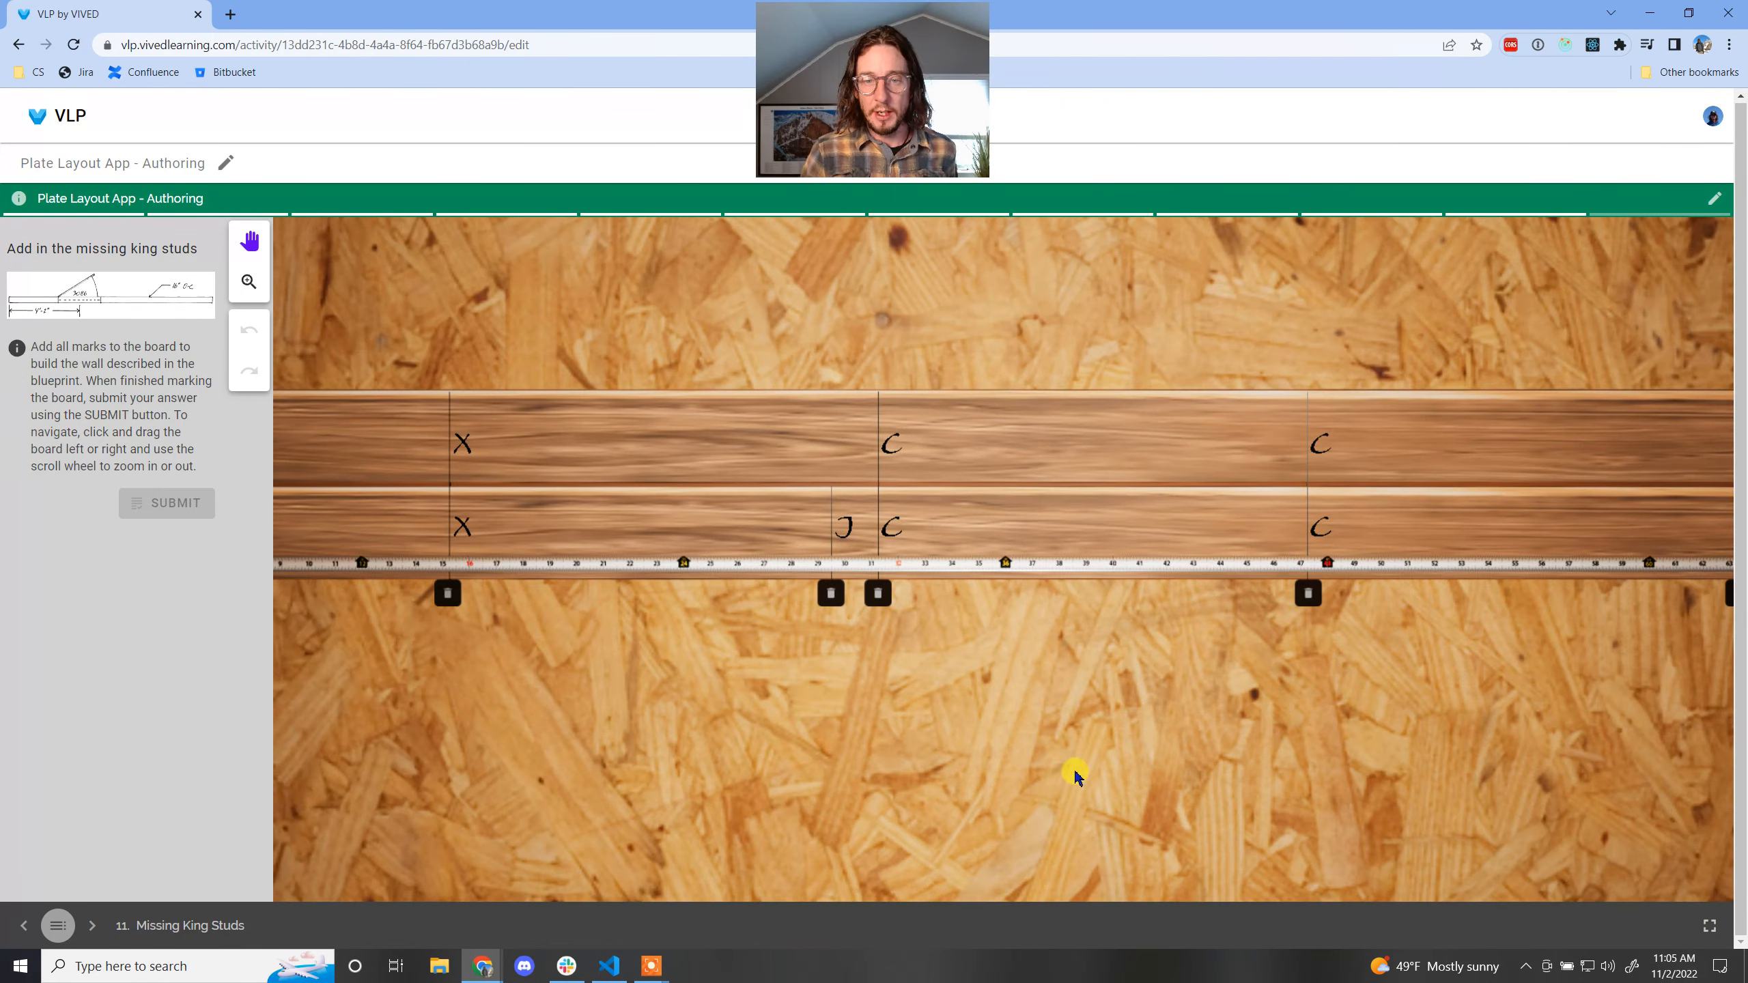
left_click_drag(1251, 727, 1121, 723)
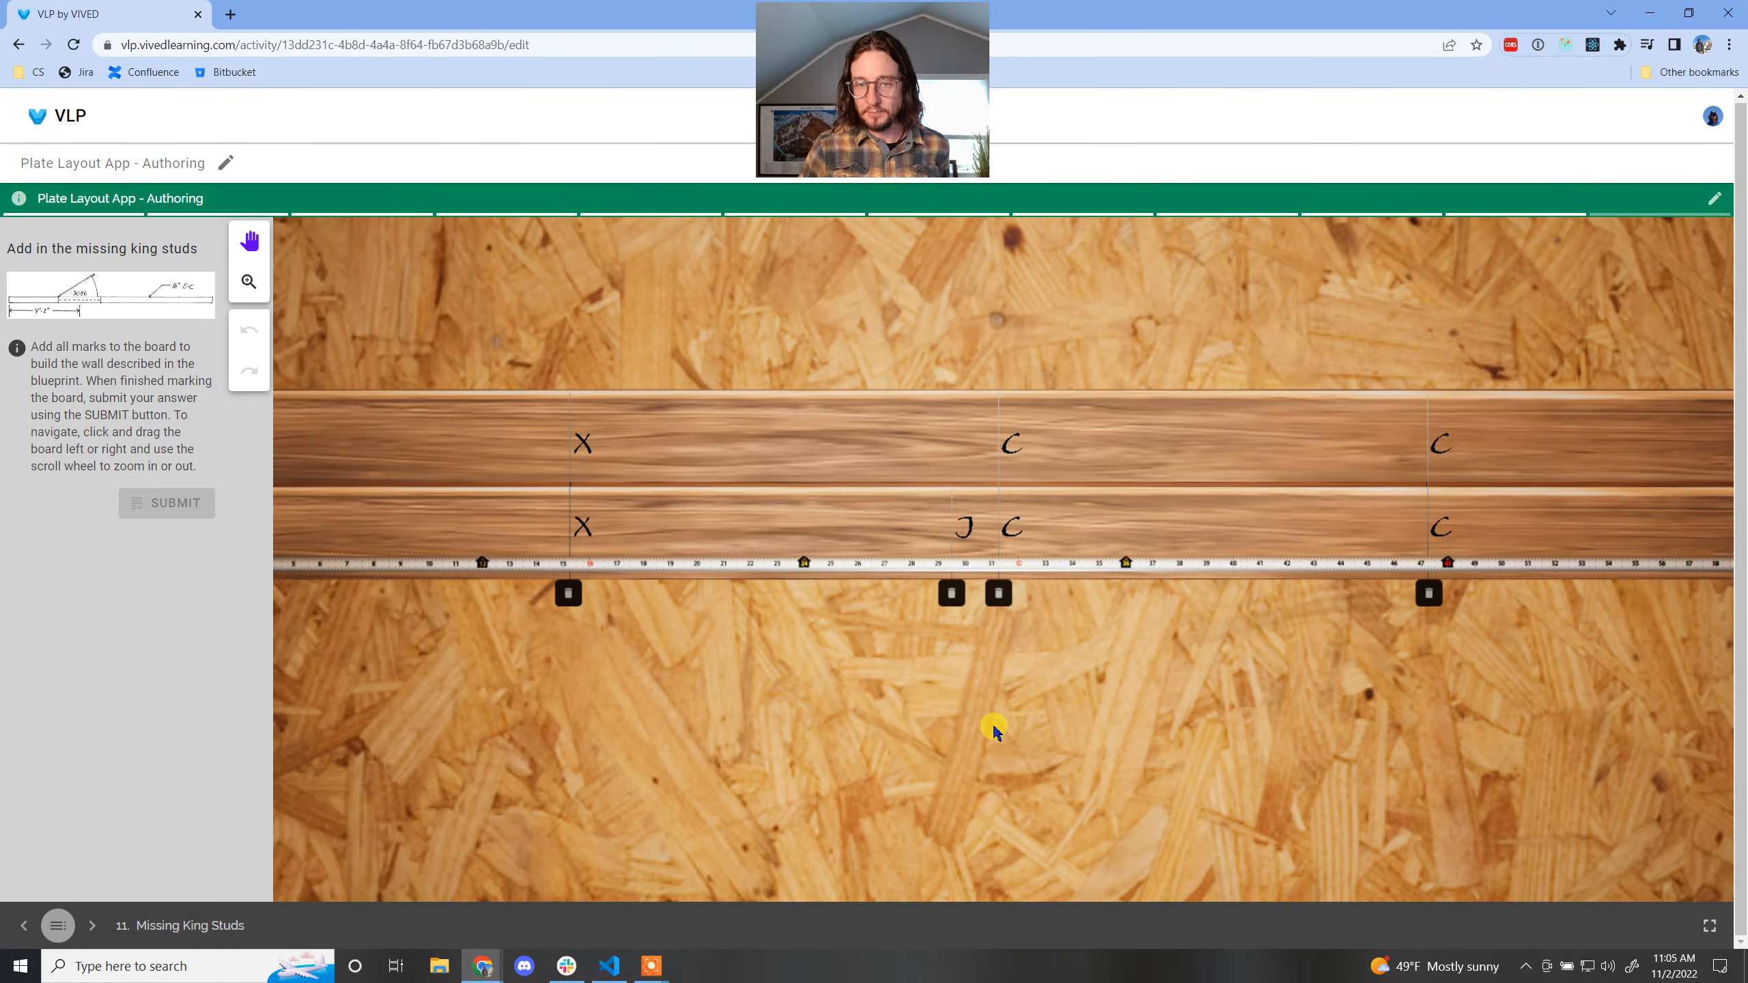
scroll(995, 722, "up", 3)
left_click_drag(787, 787, 956, 811)
scroll(1059, 785, "up", 2)
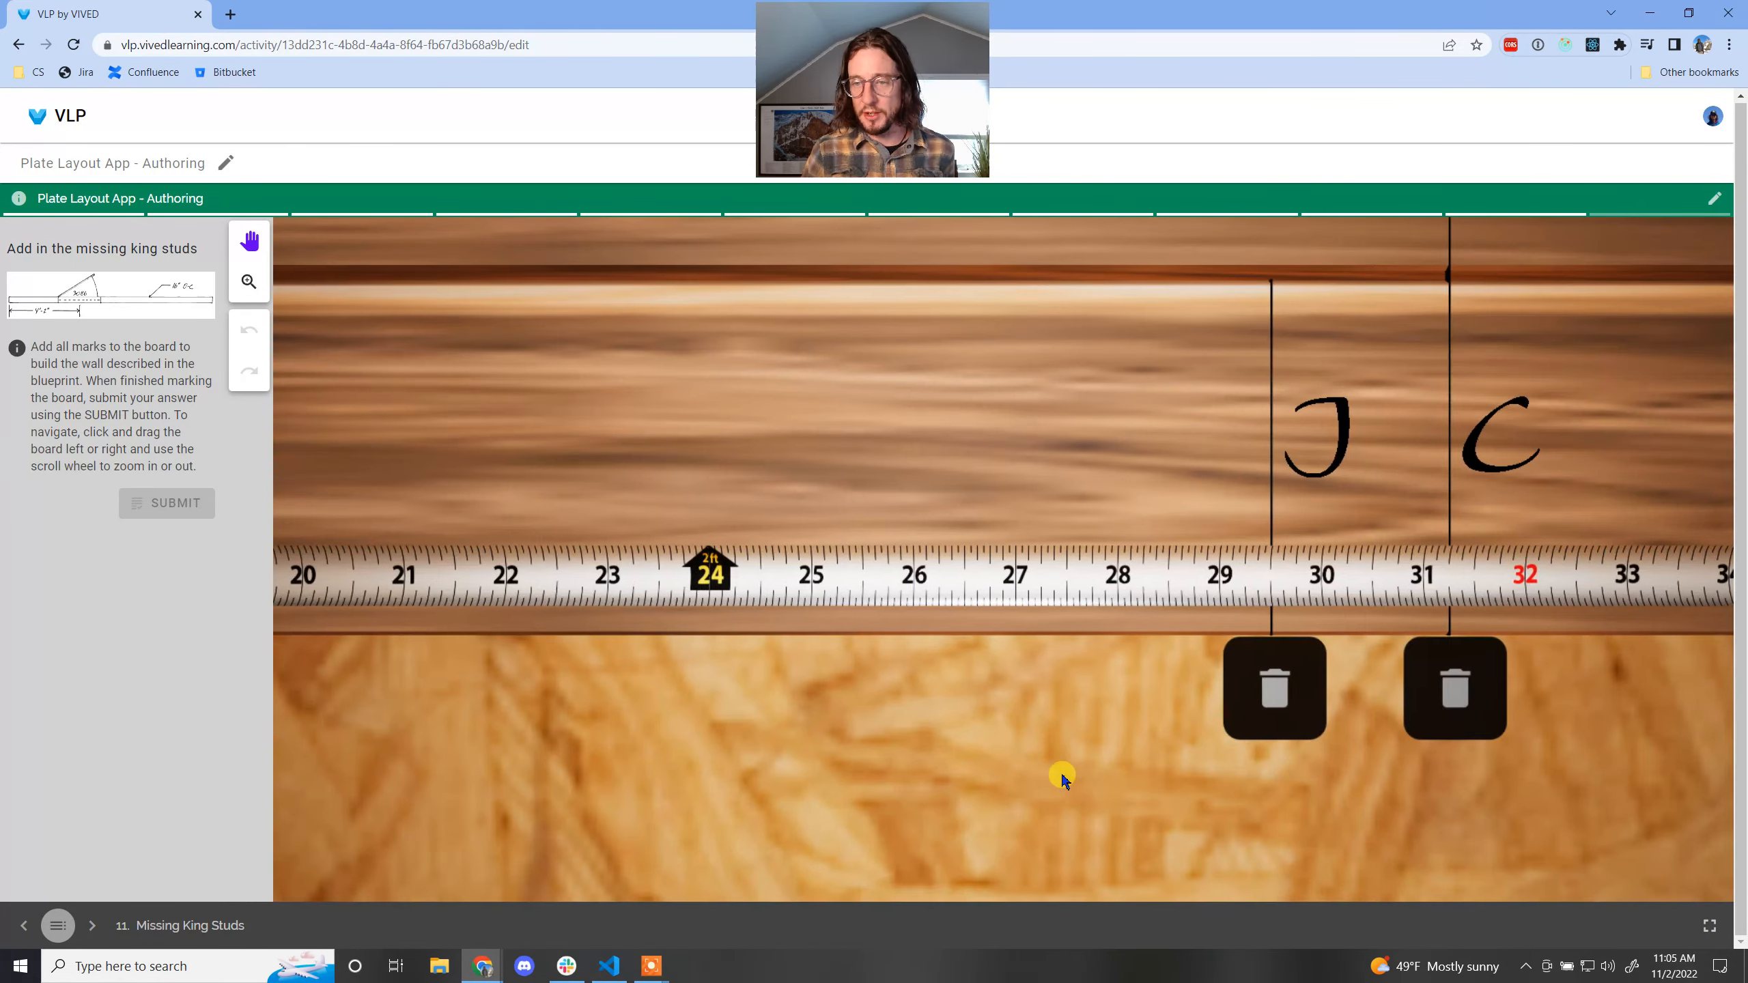
left_click_drag(1124, 765, 957, 785)
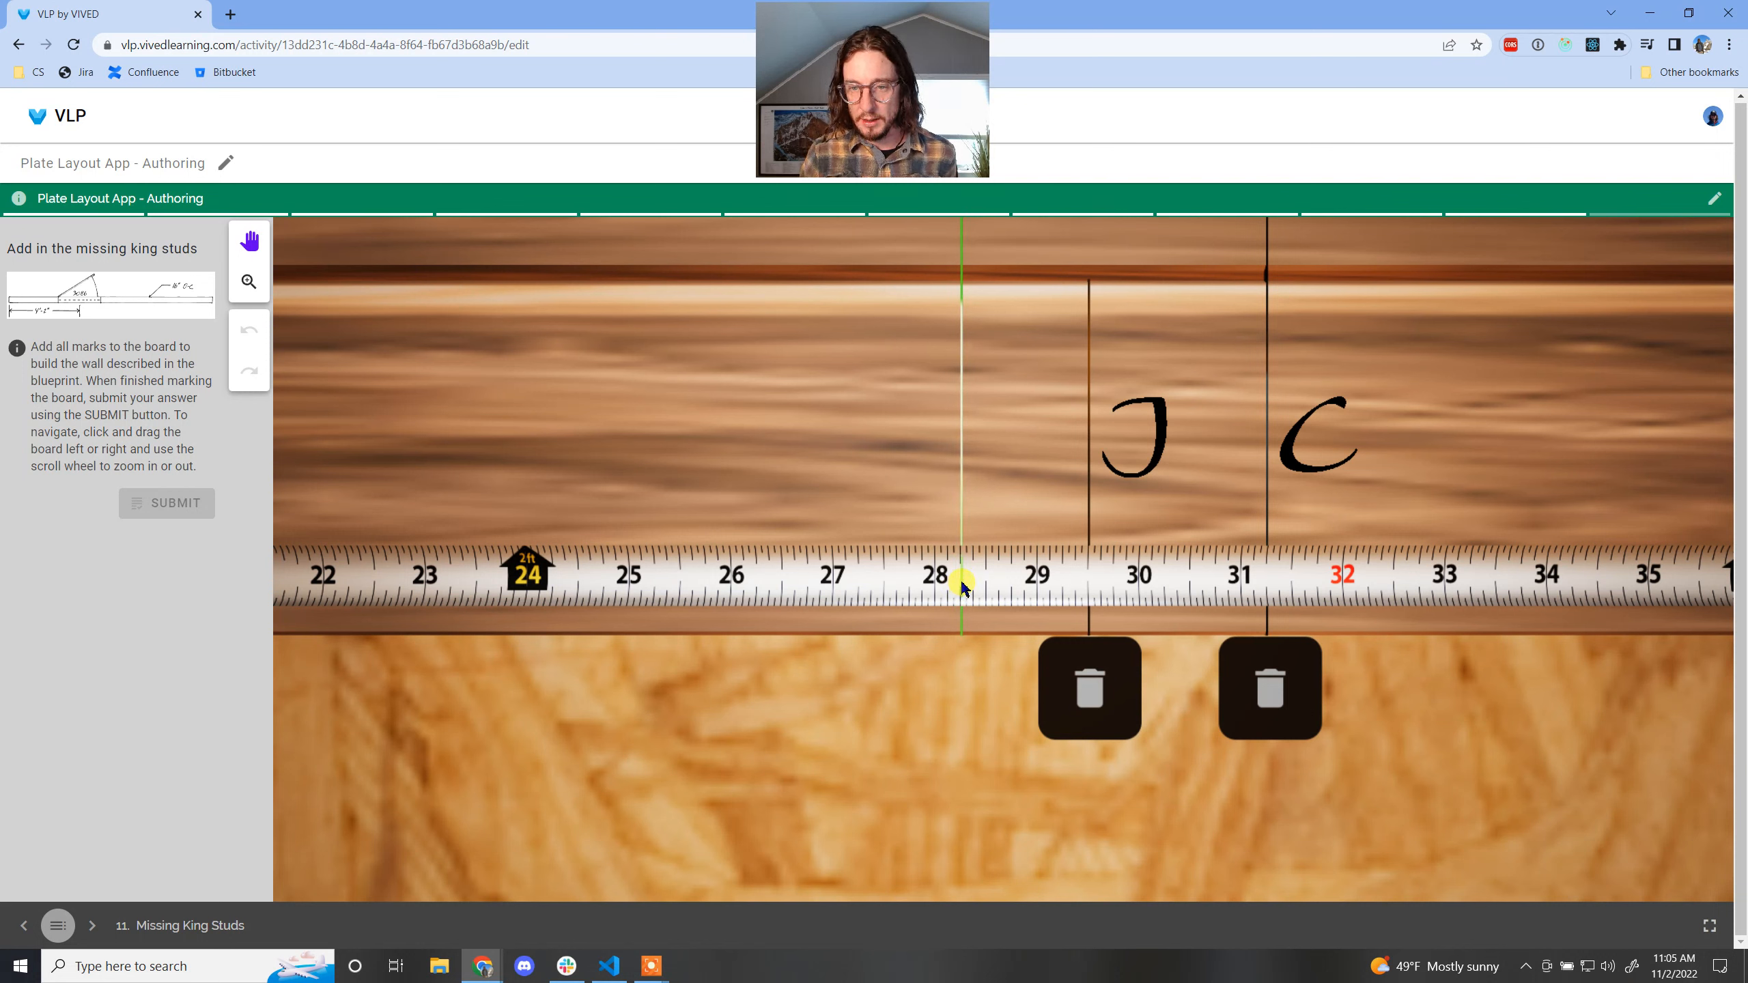
left_click(1088, 582)
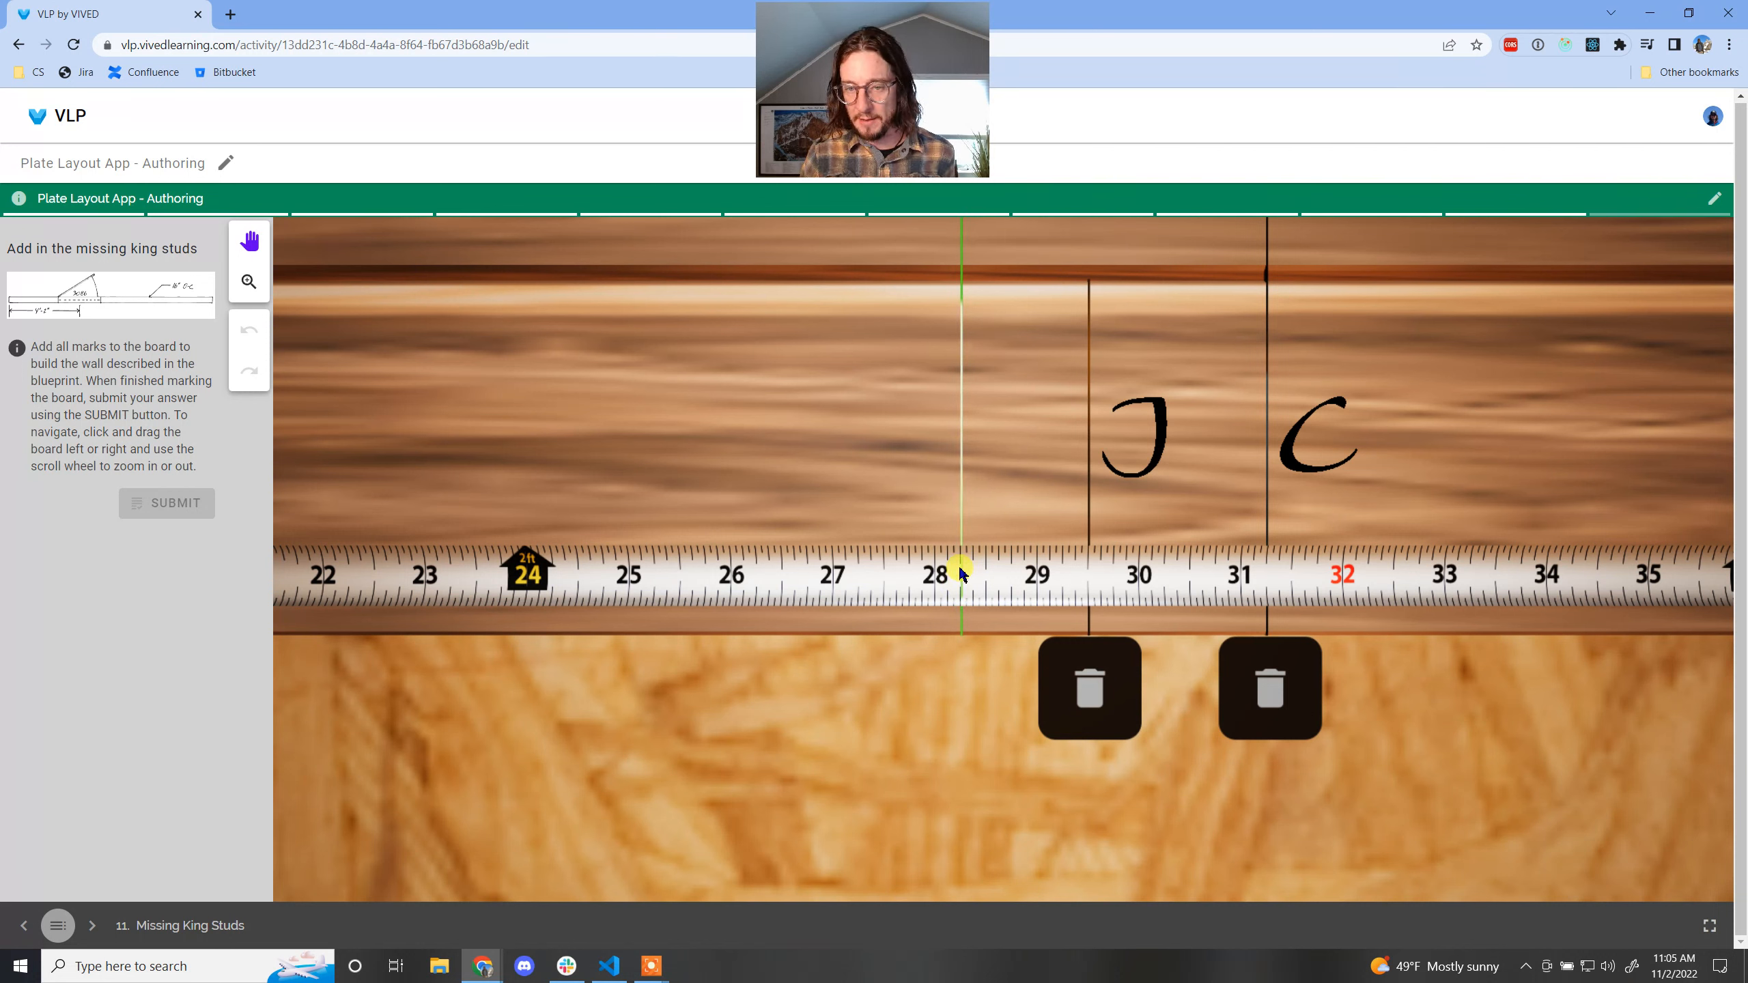
left_click(934, 578)
- Mark the second king stud on the right side of a line at 70-1/2 inches, just past the opening's right jack stud
scroll(933, 688, "down", 3)
left_click_drag(1549, 744, 482, 744)
left_click_drag(1549, 745, 488, 745)
left_click_drag(1617, 769, 1035, 777)
left_click_drag(1210, 785, 1734, 831)
left_click_drag(915, 816, 1416, 835)
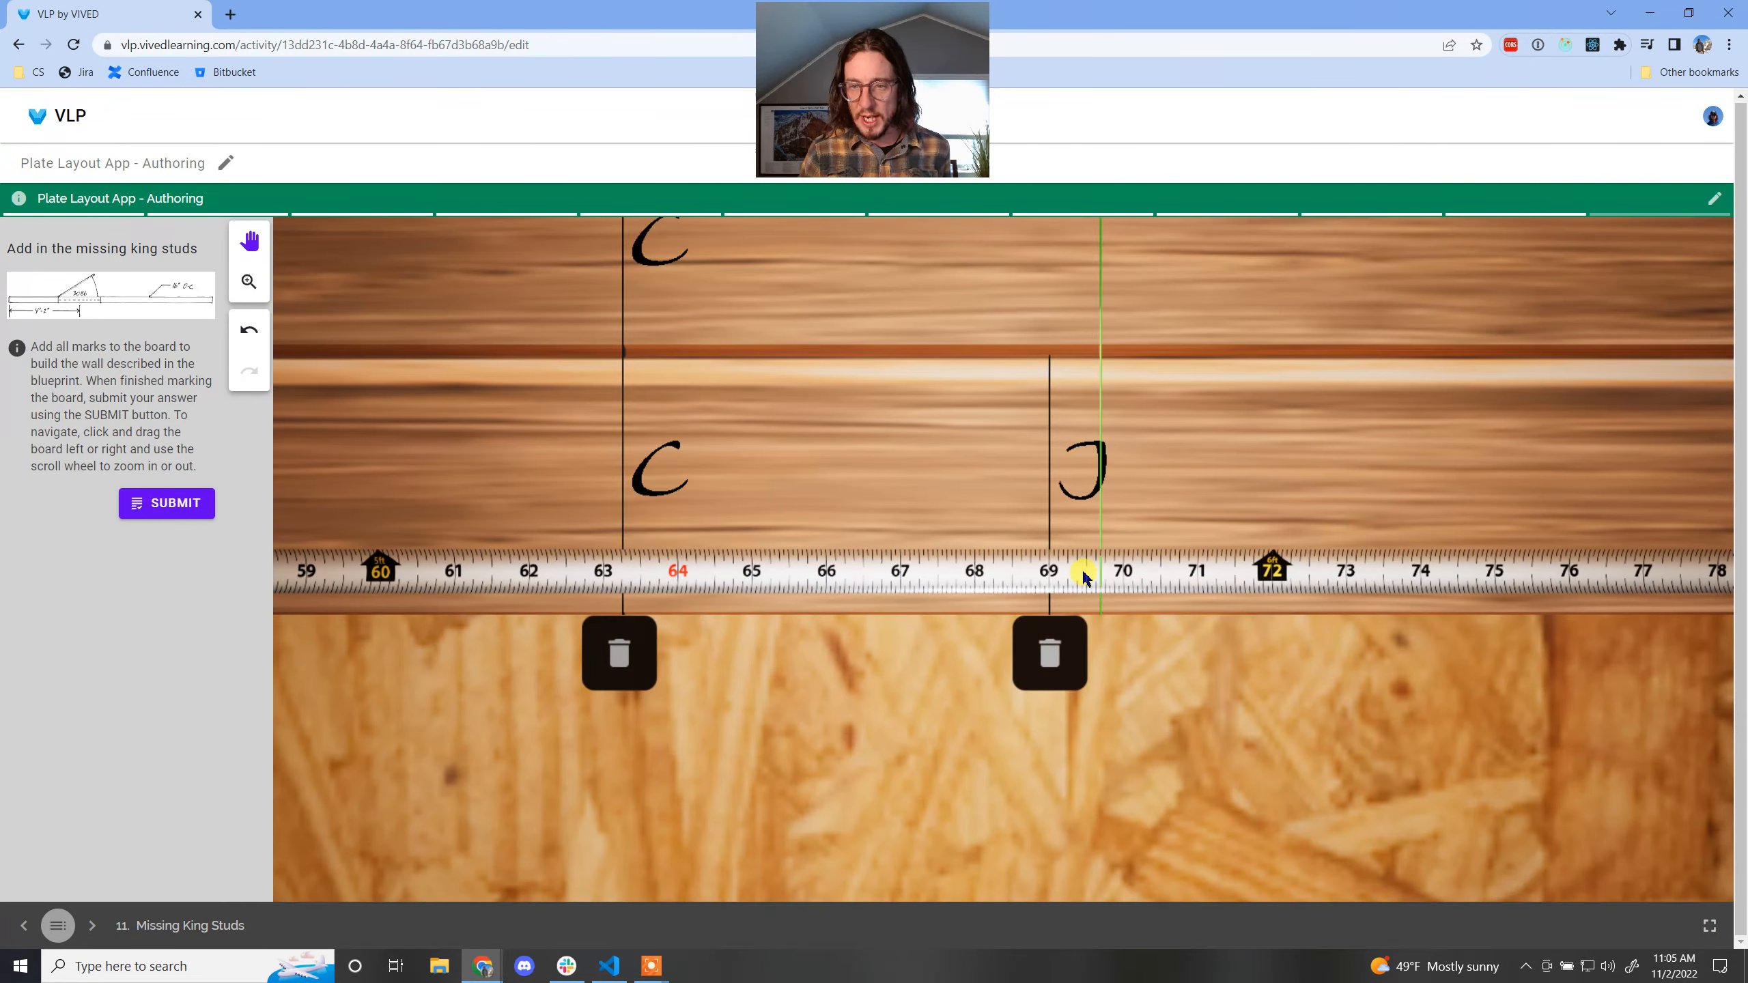
left_click_drag(1238, 678, 994, 657)
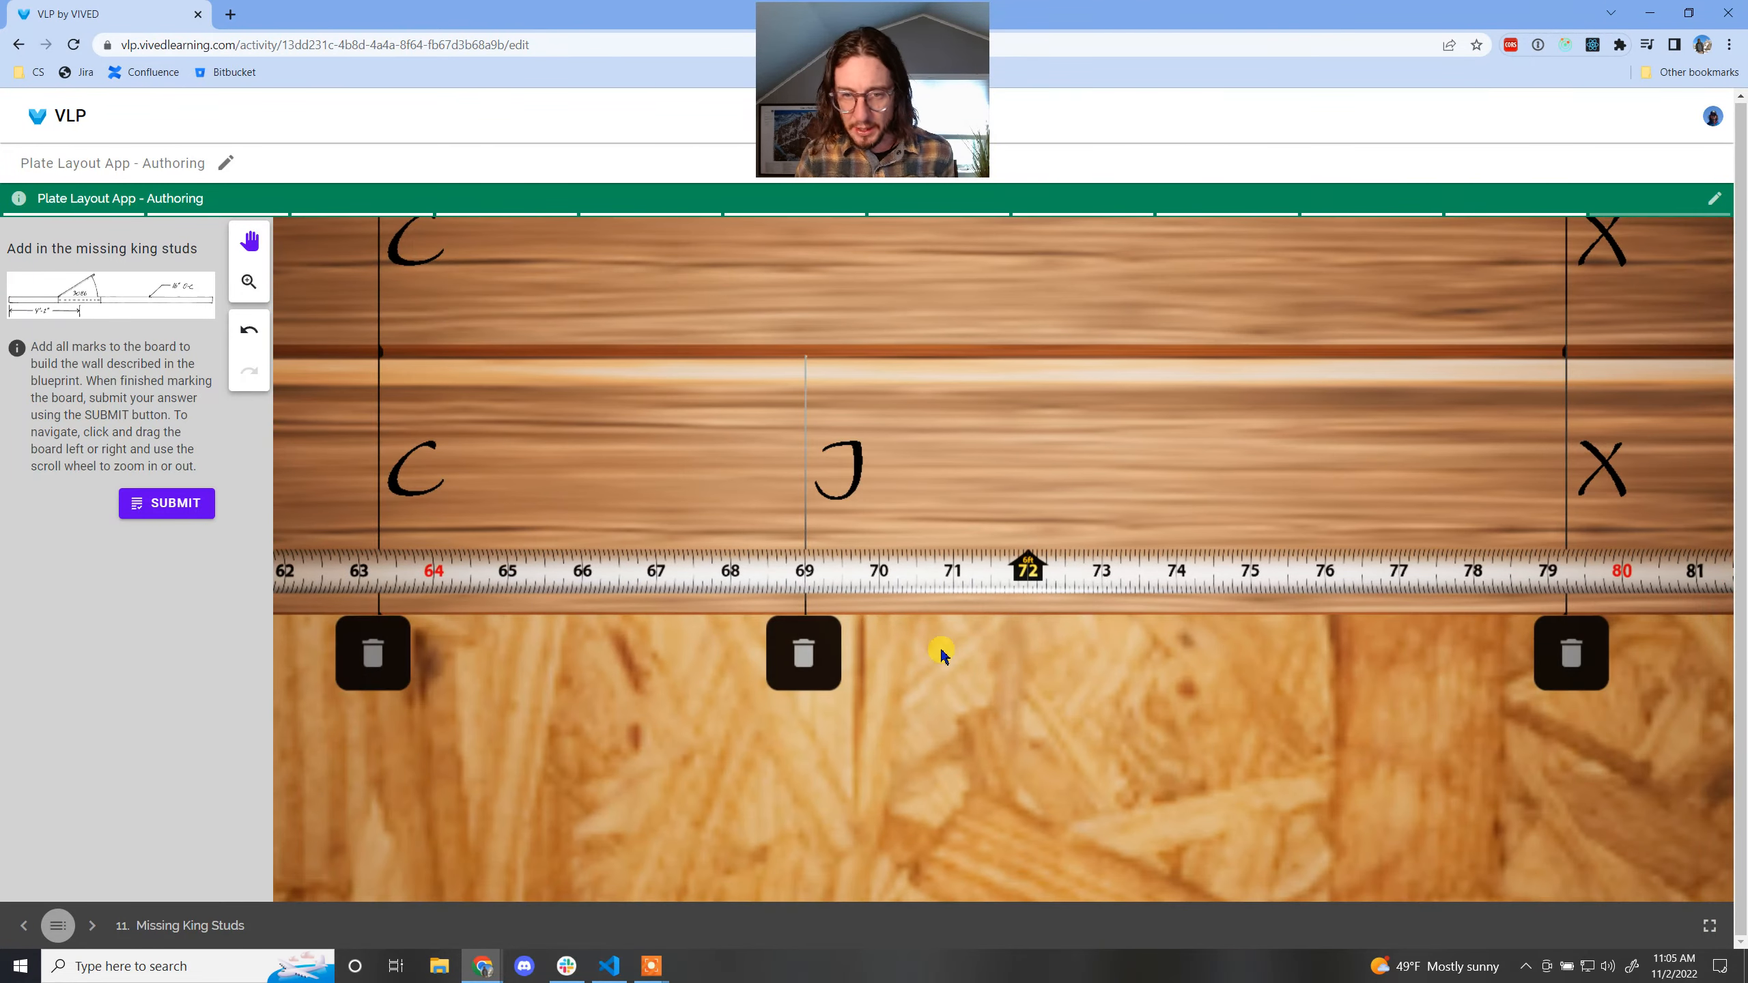
left_click(917, 574)
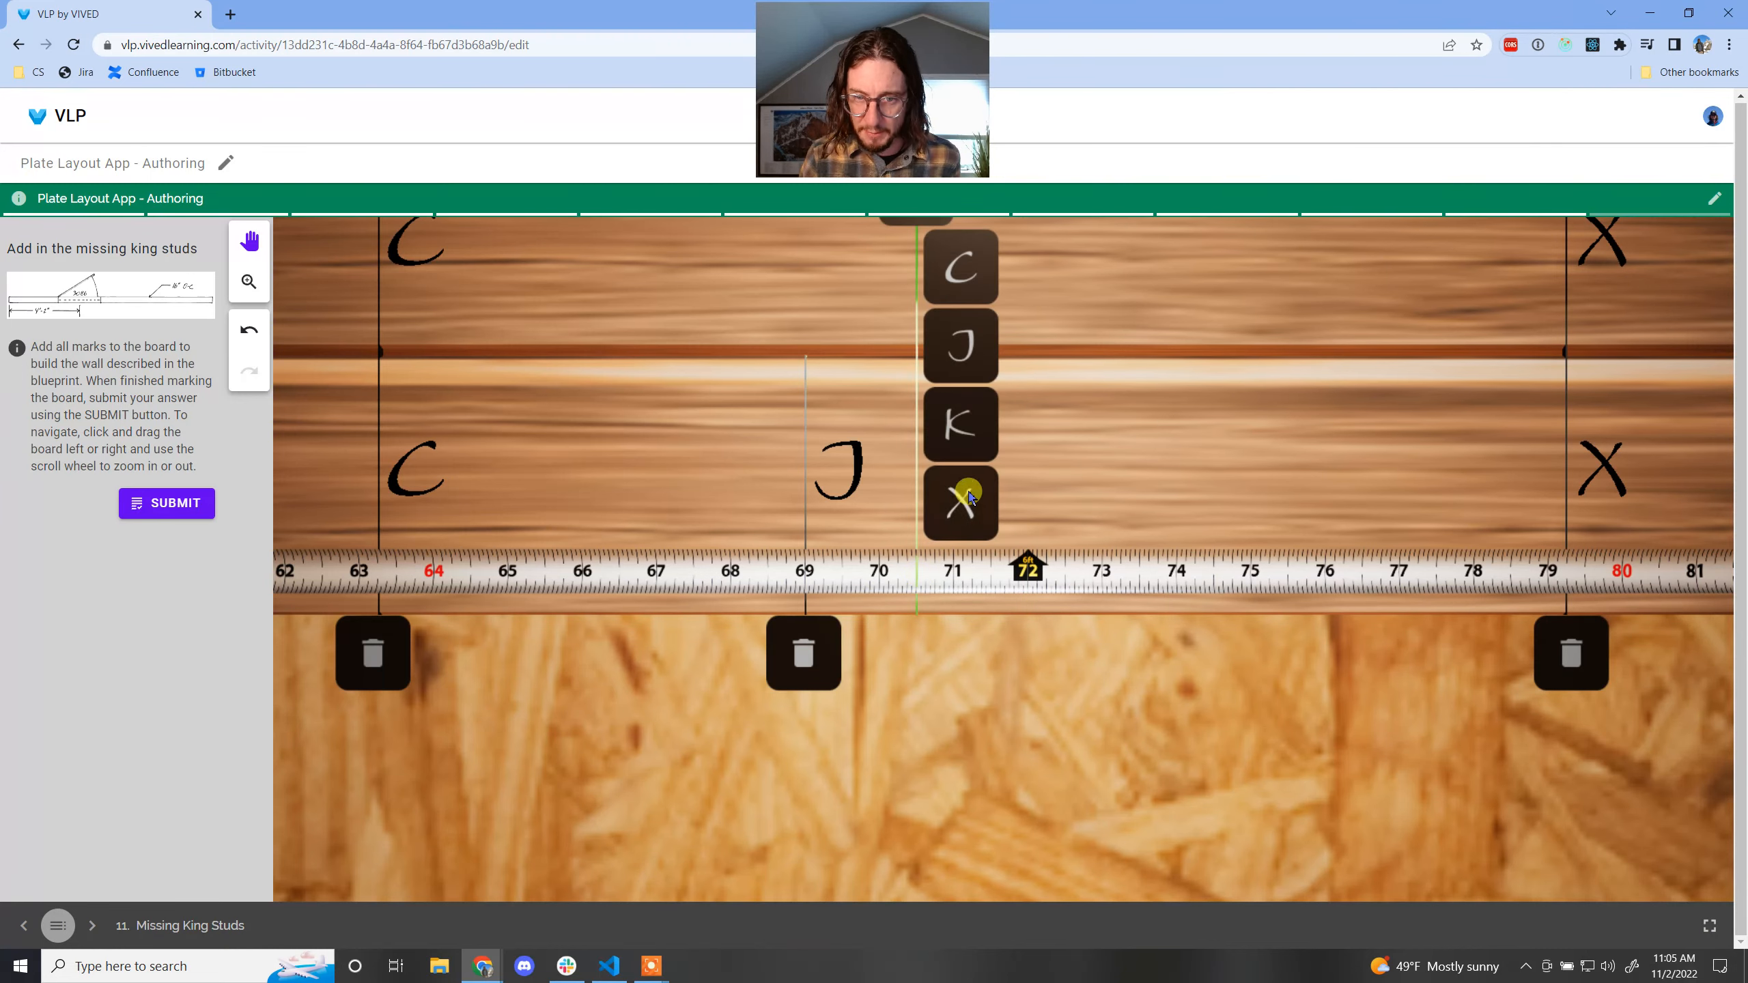
left_click(963, 425)
- Submit the king stud layout with its detailed results expanded, and continue to the Correct layout slide
left_click(147, 511)
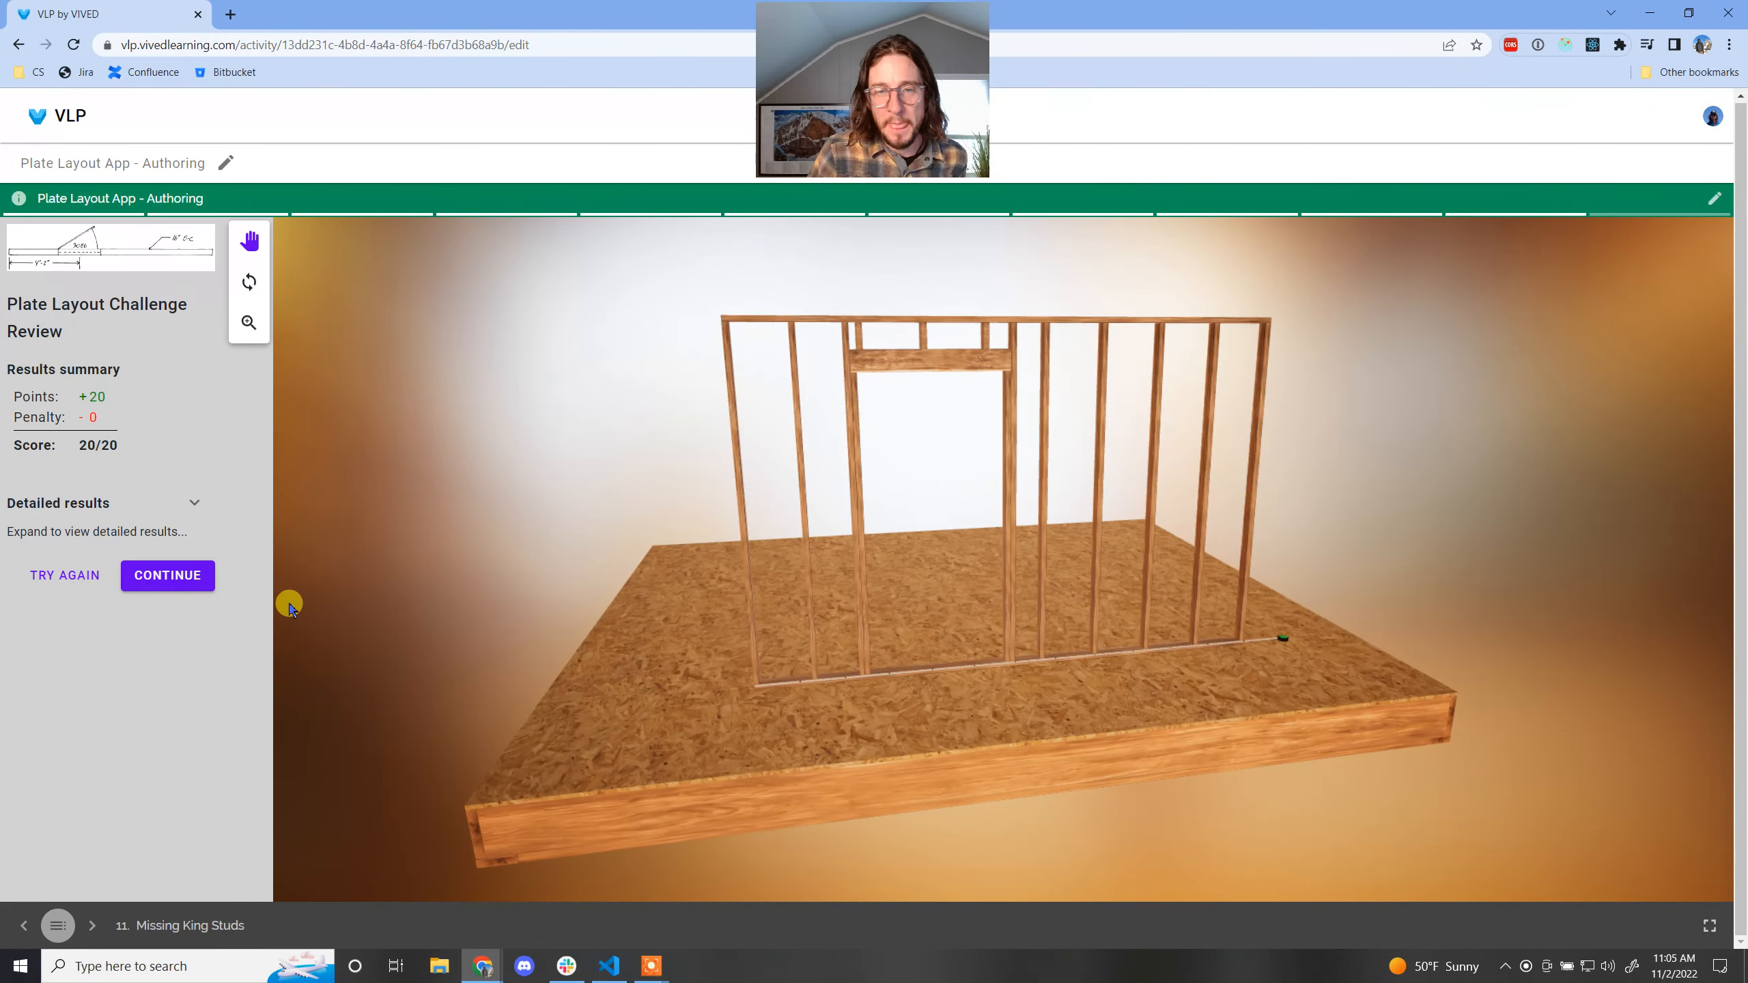
left_click(195, 501)
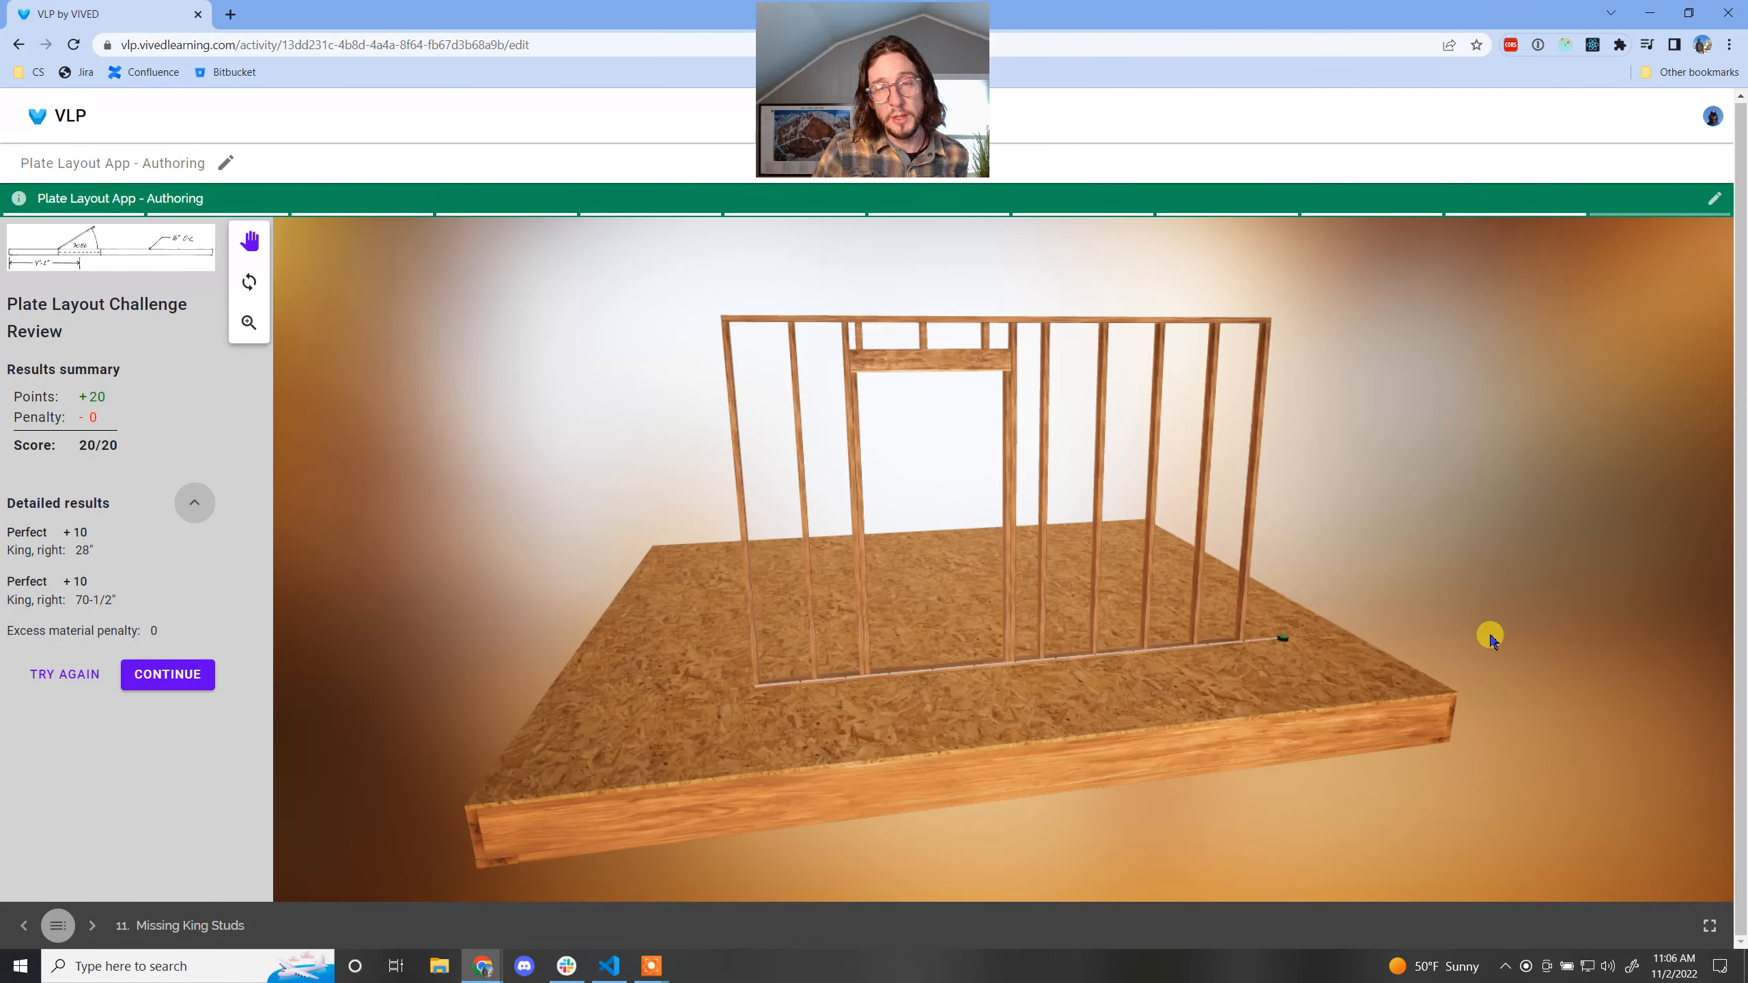
left_click(173, 673)
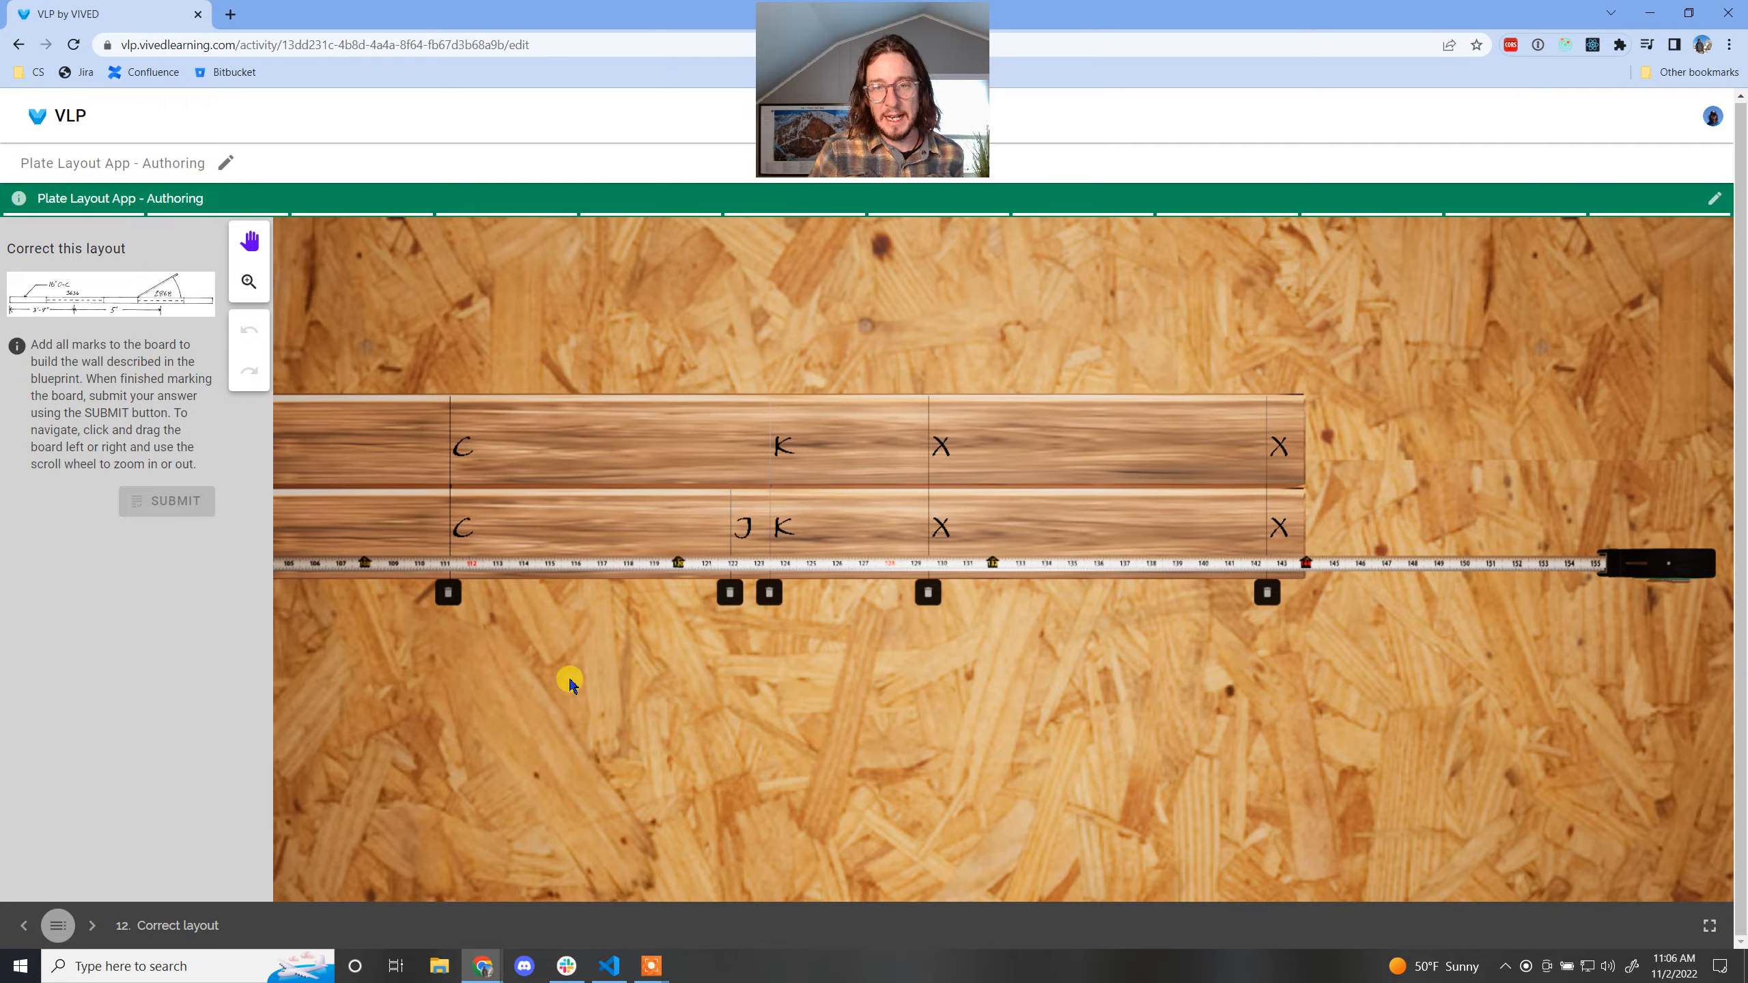
- Replace the cripple stud mark near 31 inches with a common stud on the right side of a line at about 32 inches
left_click_drag(680, 674, 1485, 798)
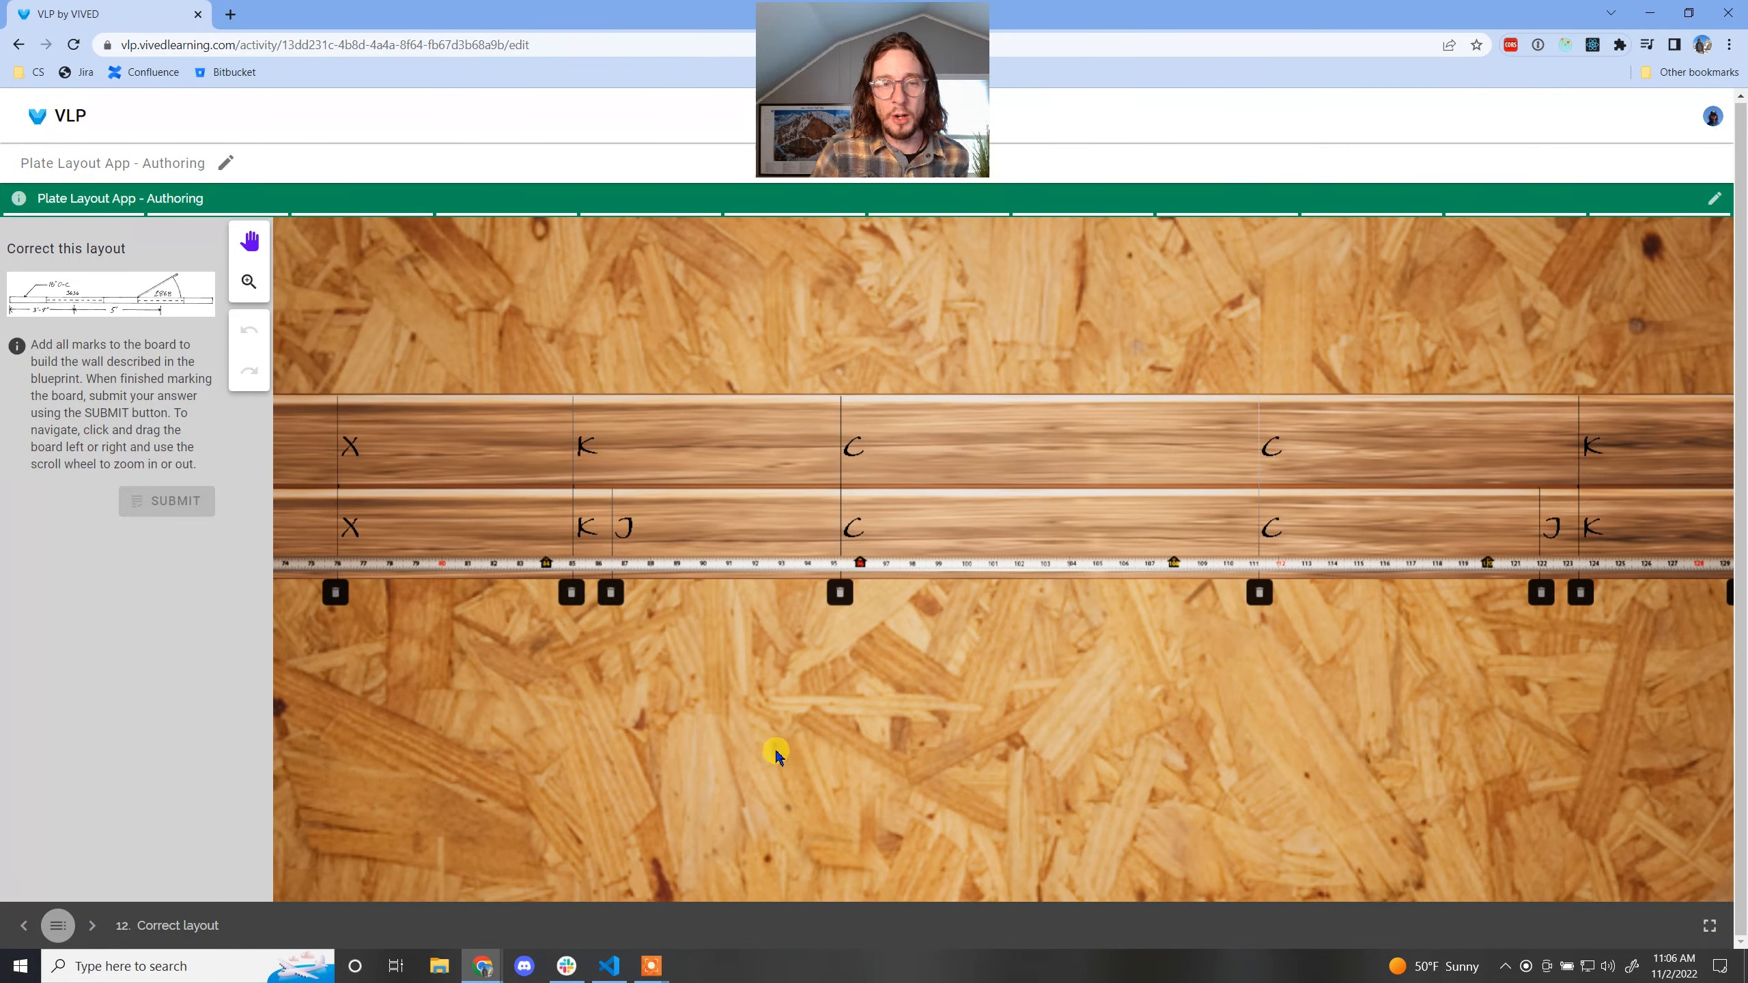
scroll(661, 729, "down", 3)
left_click_drag(440, 714, 1456, 836)
scroll(1445, 833, "up", 3)
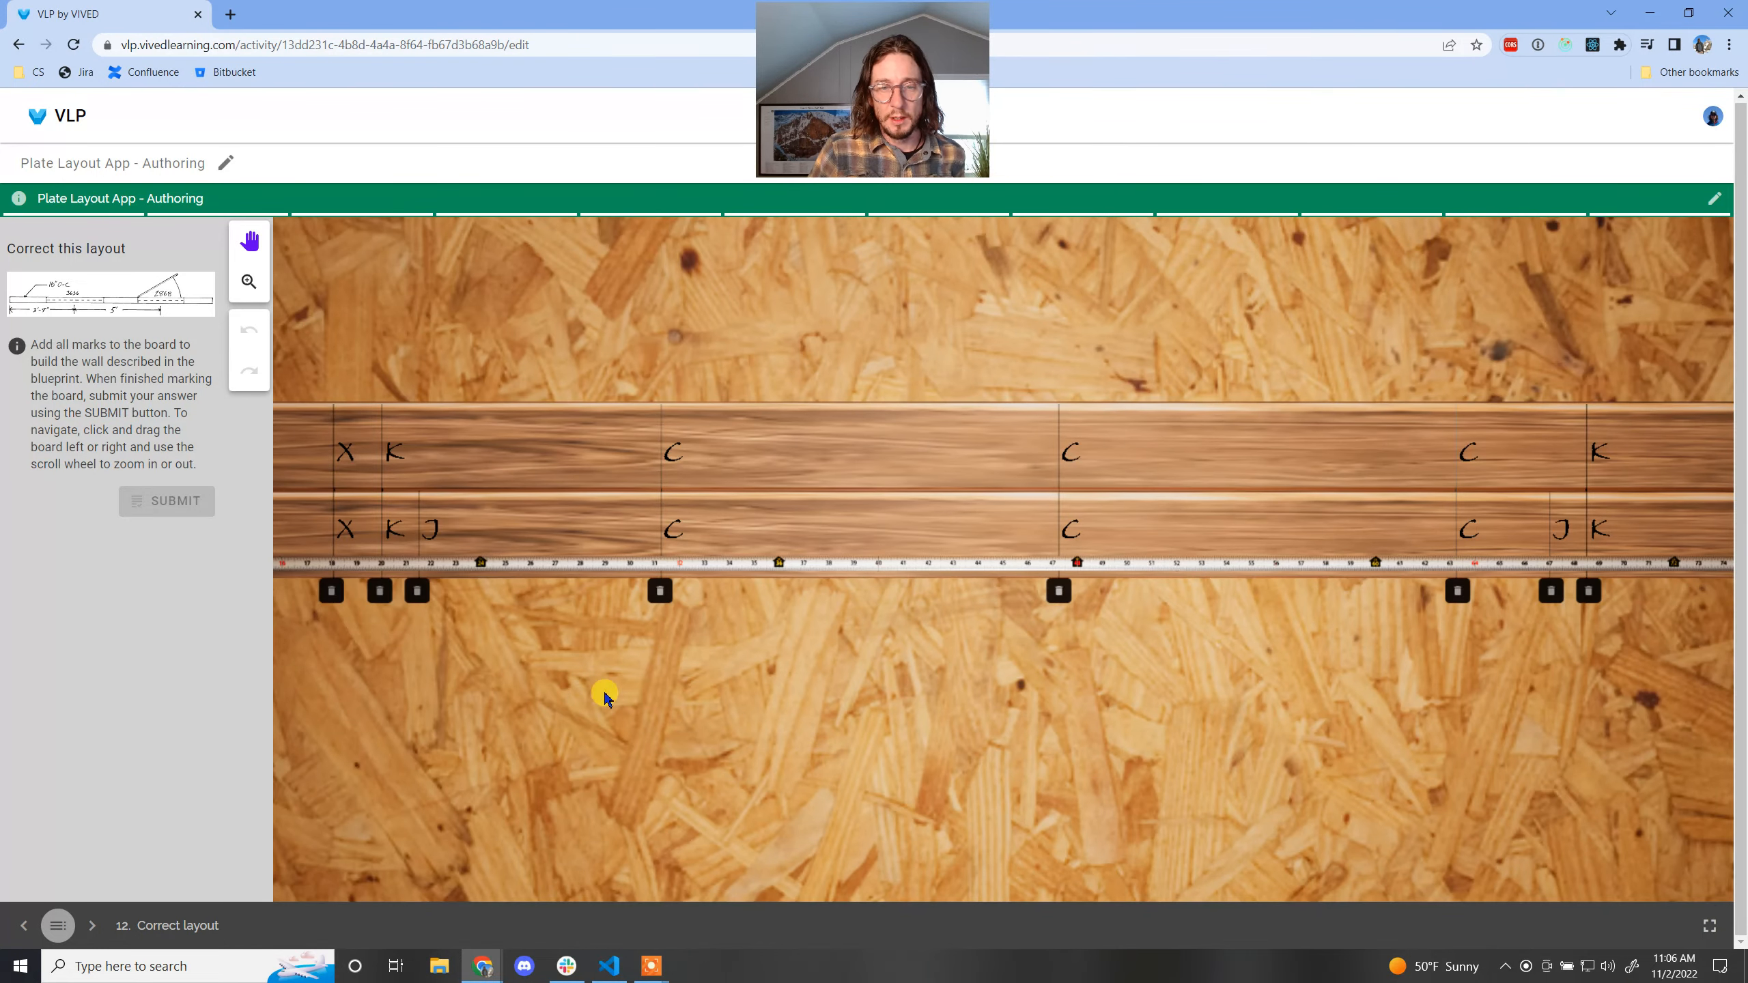
left_click_drag(573, 693, 1196, 739)
scroll(1280, 703, "down", 2)
left_click_drag(1302, 695, 936, 671)
scroll(995, 652, "up", 3)
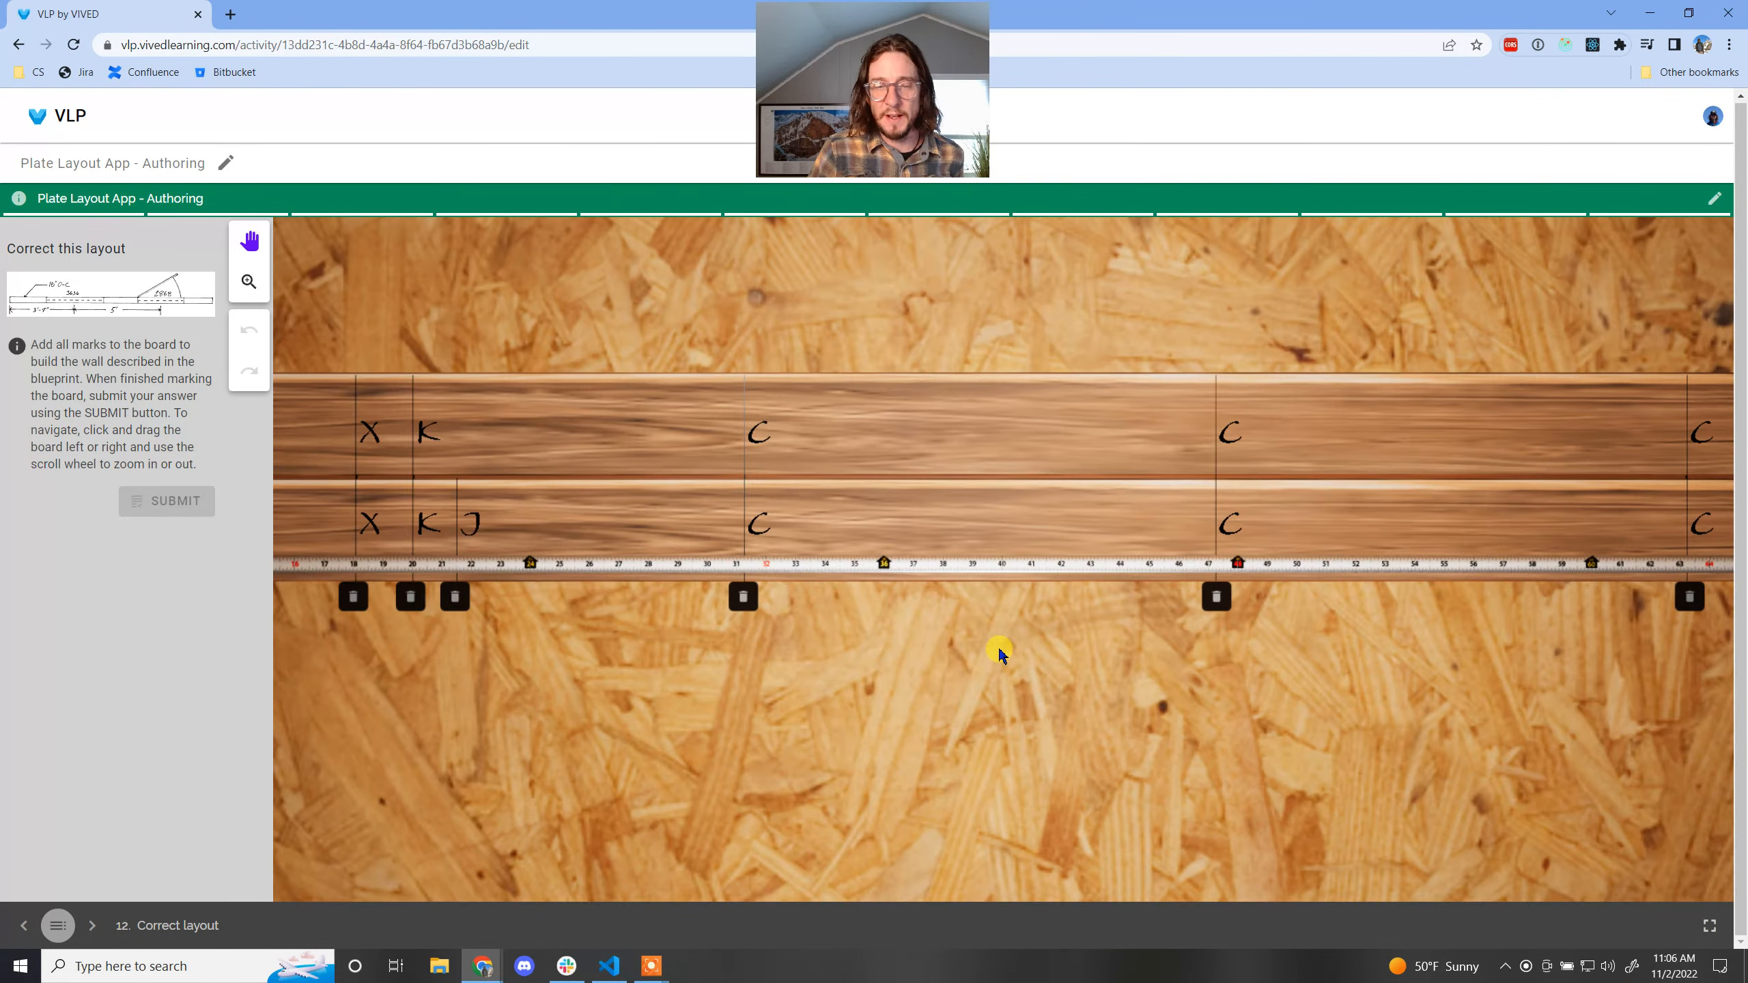
left_click(767, 561)
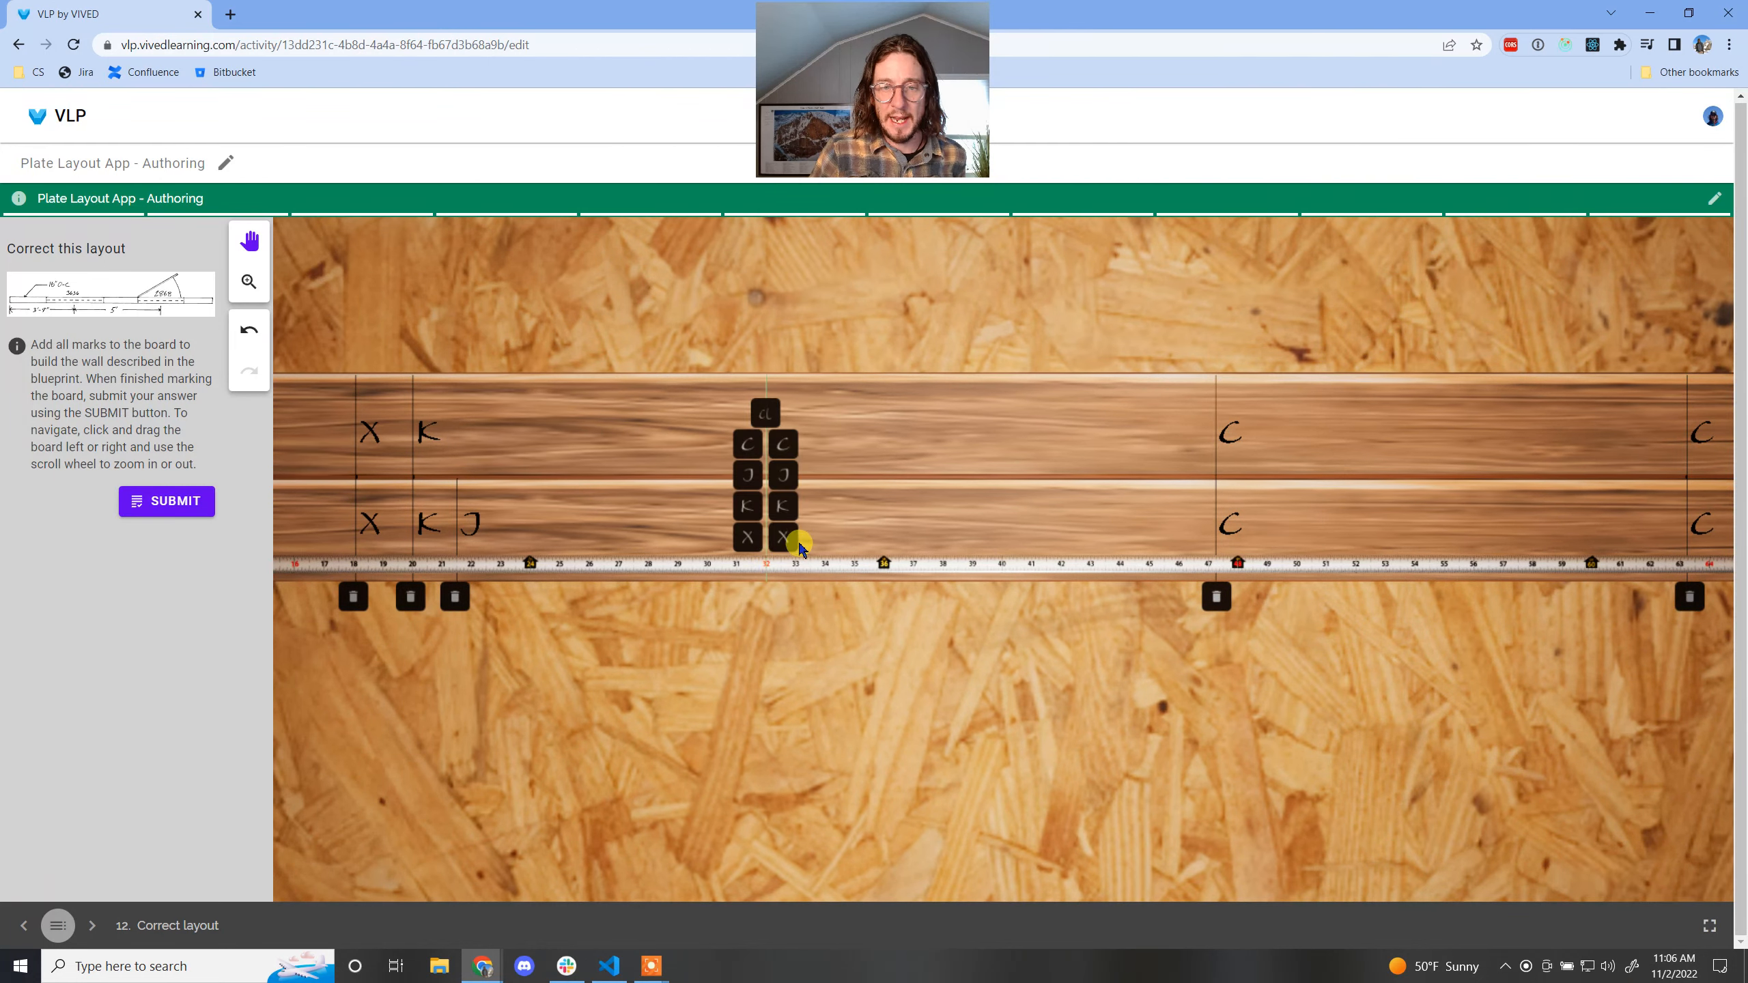
left_click(786, 540)
- Submit the altered layout to view the resulting wall, and start the same challenge again
left_click(182, 503)
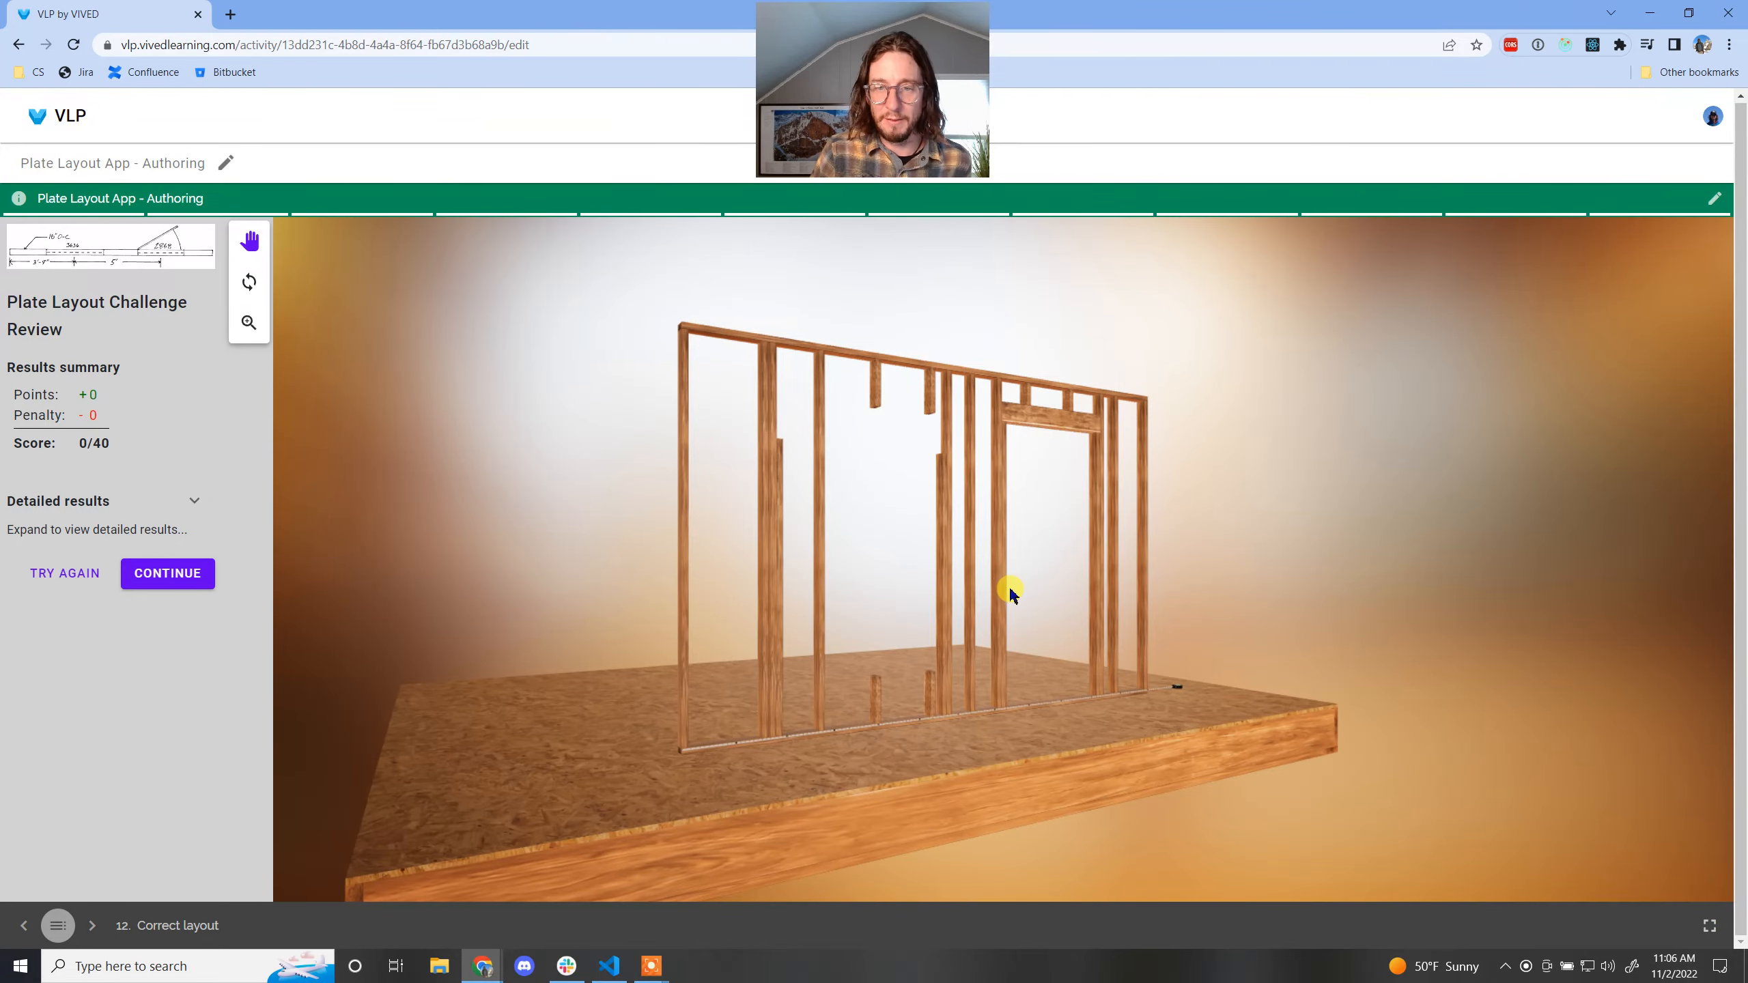
left_click(65, 574)
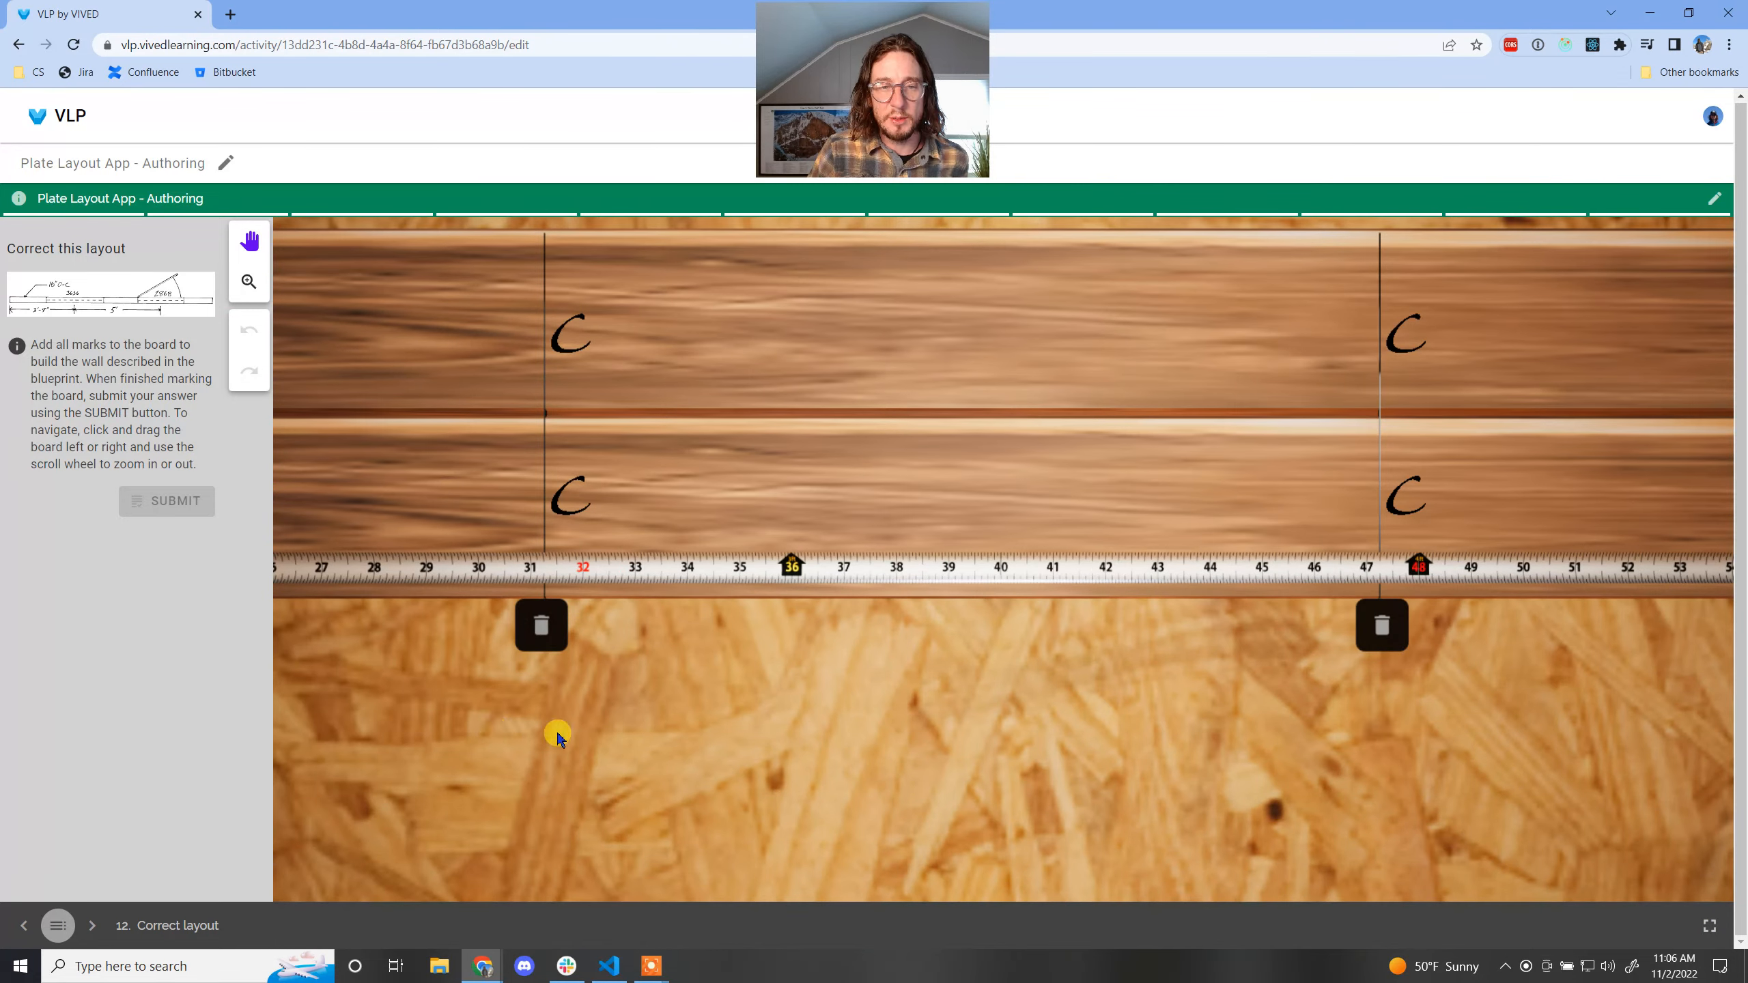
- Mark a common stud on the right side of a line at about 15-1/4 inches, left of the misplaced common stud
left_click_drag(493, 731, 1268, 759)
scroll(745, 734, "down", 5)
scroll(714, 735, "up", 5)
left_click_drag(685, 734, 878, 730)
scroll(1002, 671, "up", 2)
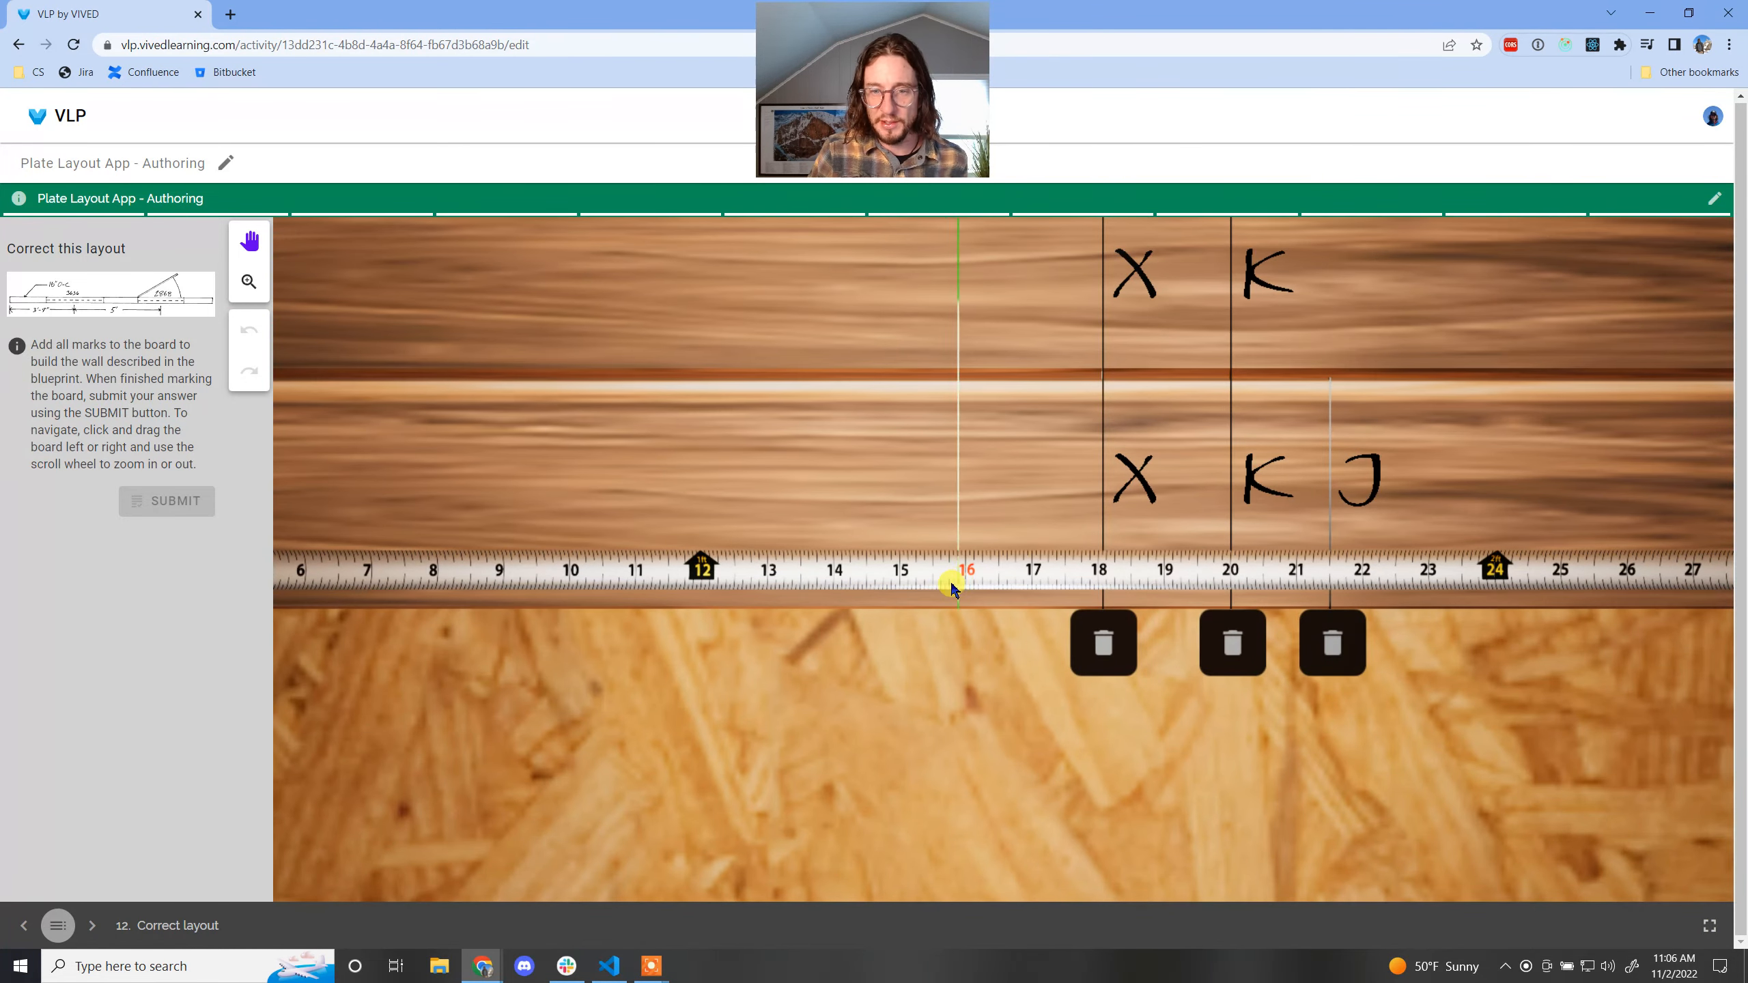
scroll(916, 578, "down", 2)
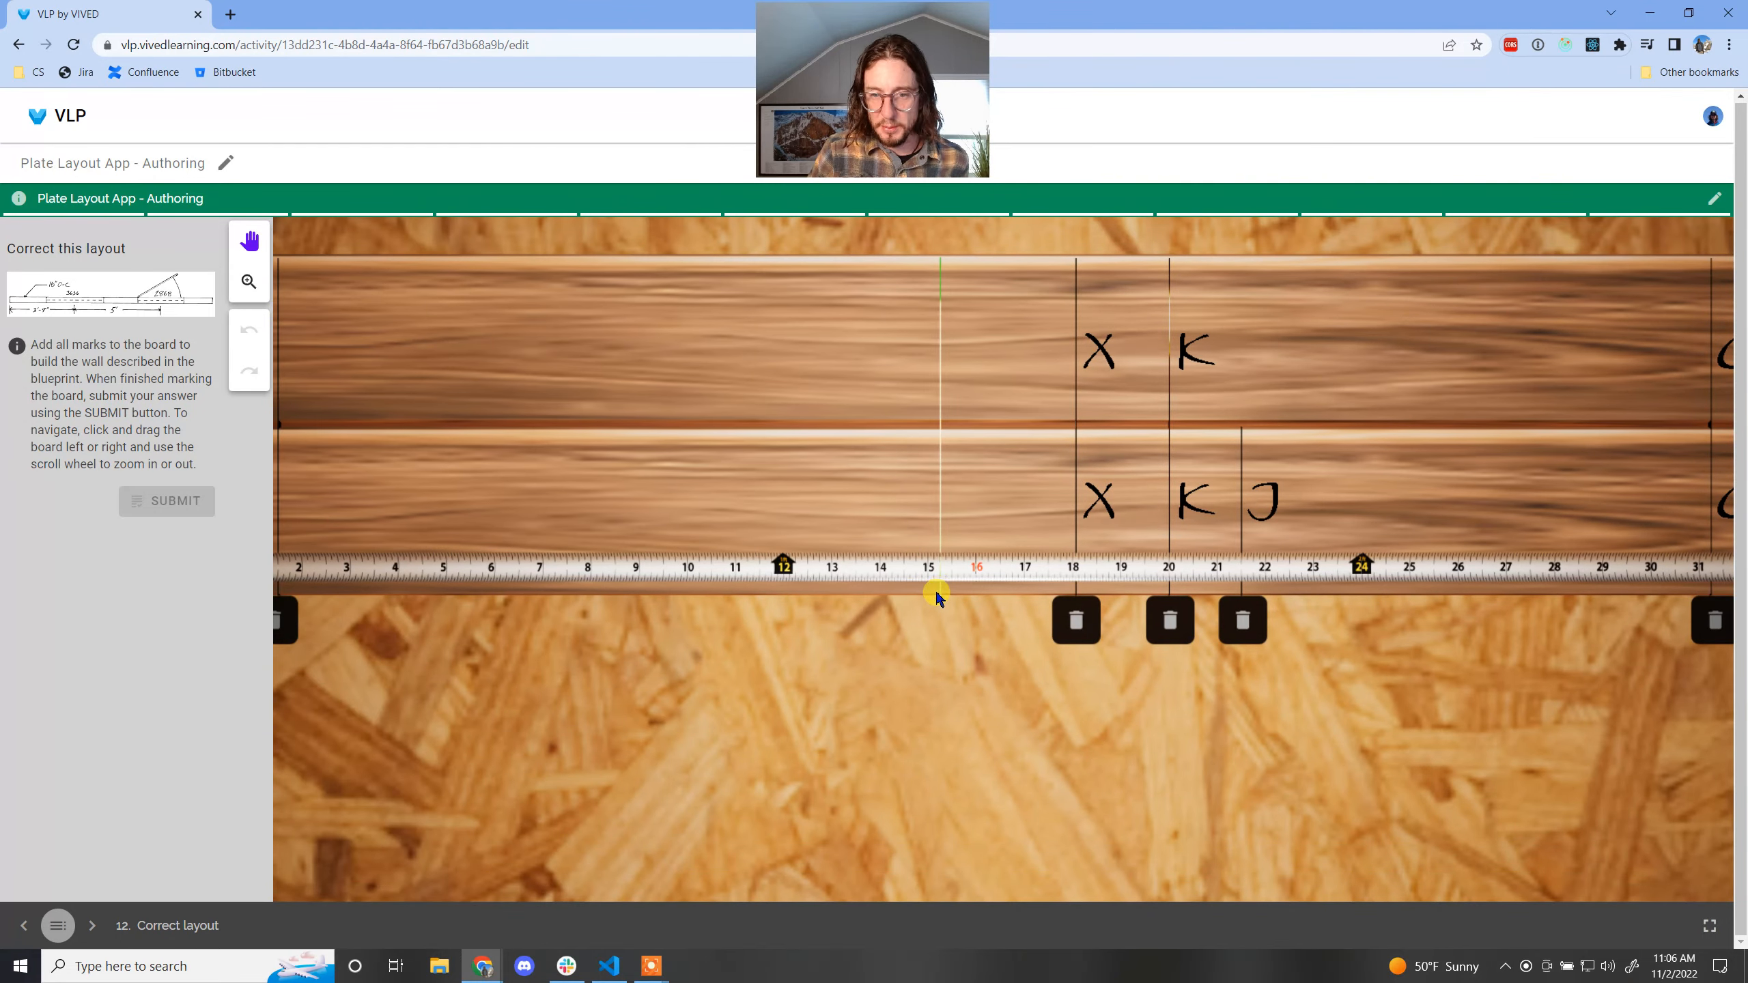
scroll(936, 597, "up", 3)
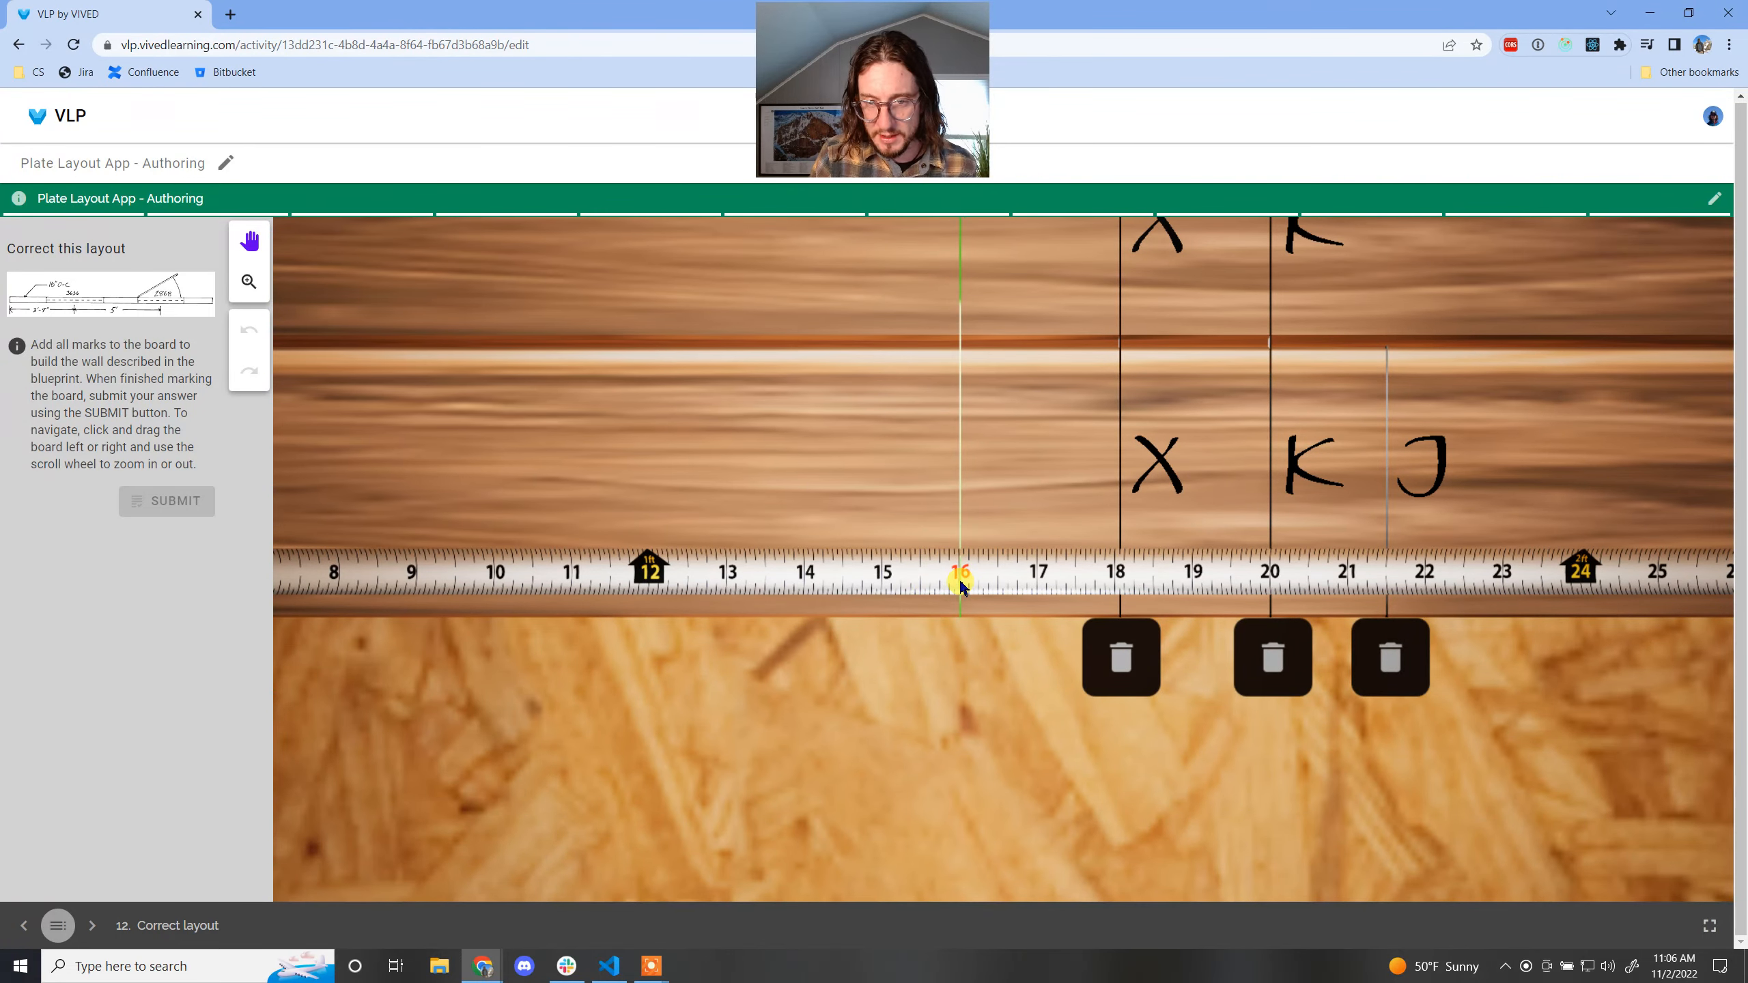
left_click(945, 518)
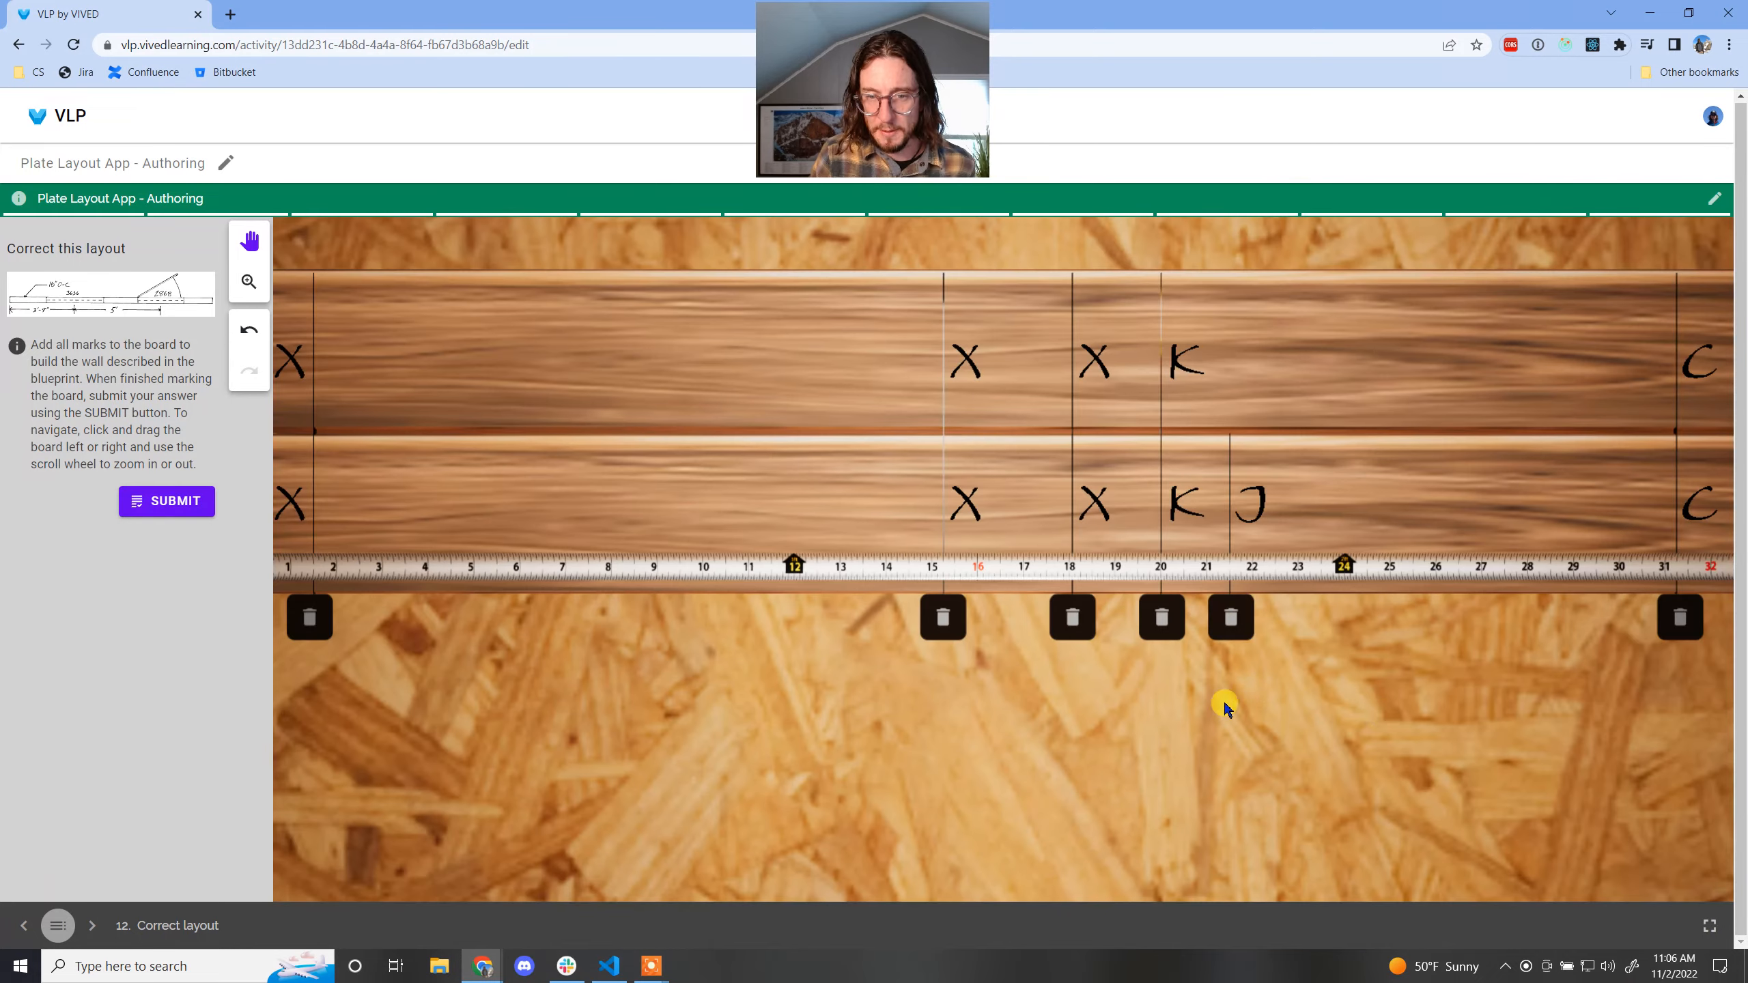
- Replace the misplaced common stud mark at 76 inches with a common stud on the right side of a line at about 79-1/4 inches
left_click_drag(1222, 706, 605, 694)
left_click_drag(1274, 699, 675, 675)
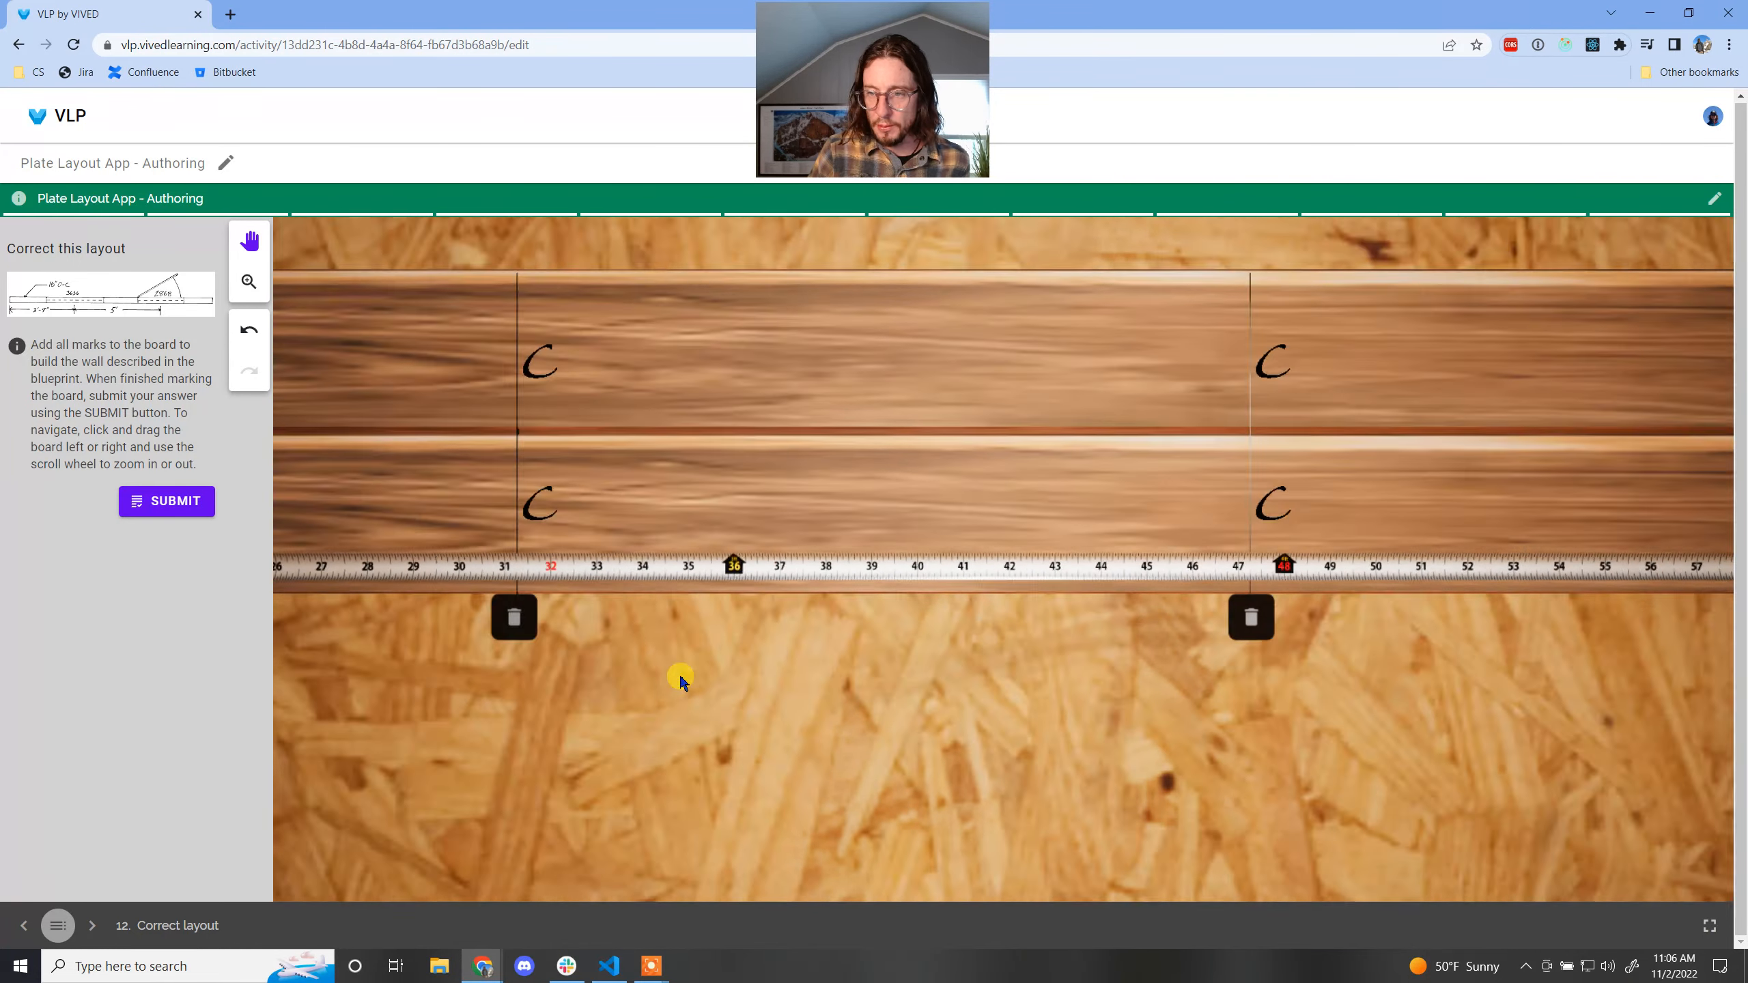
left_click_drag(1280, 726, 604, 683)
left_click_drag(1369, 761, 646, 716)
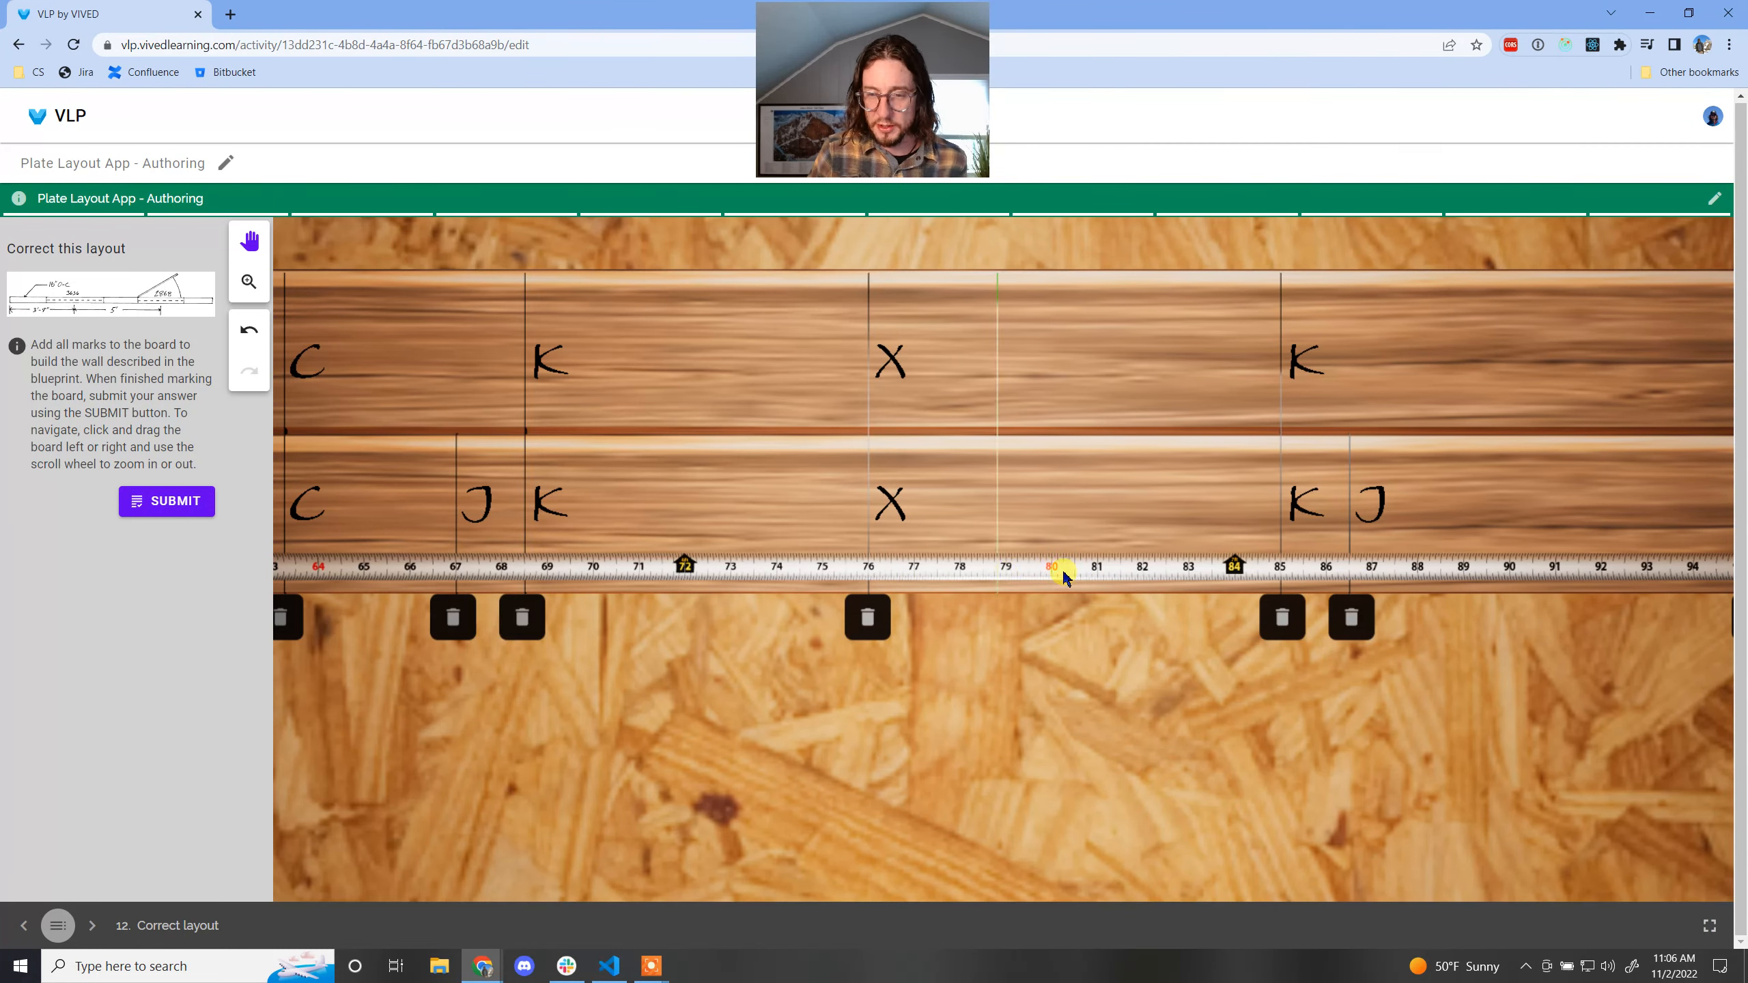
left_click(868, 617)
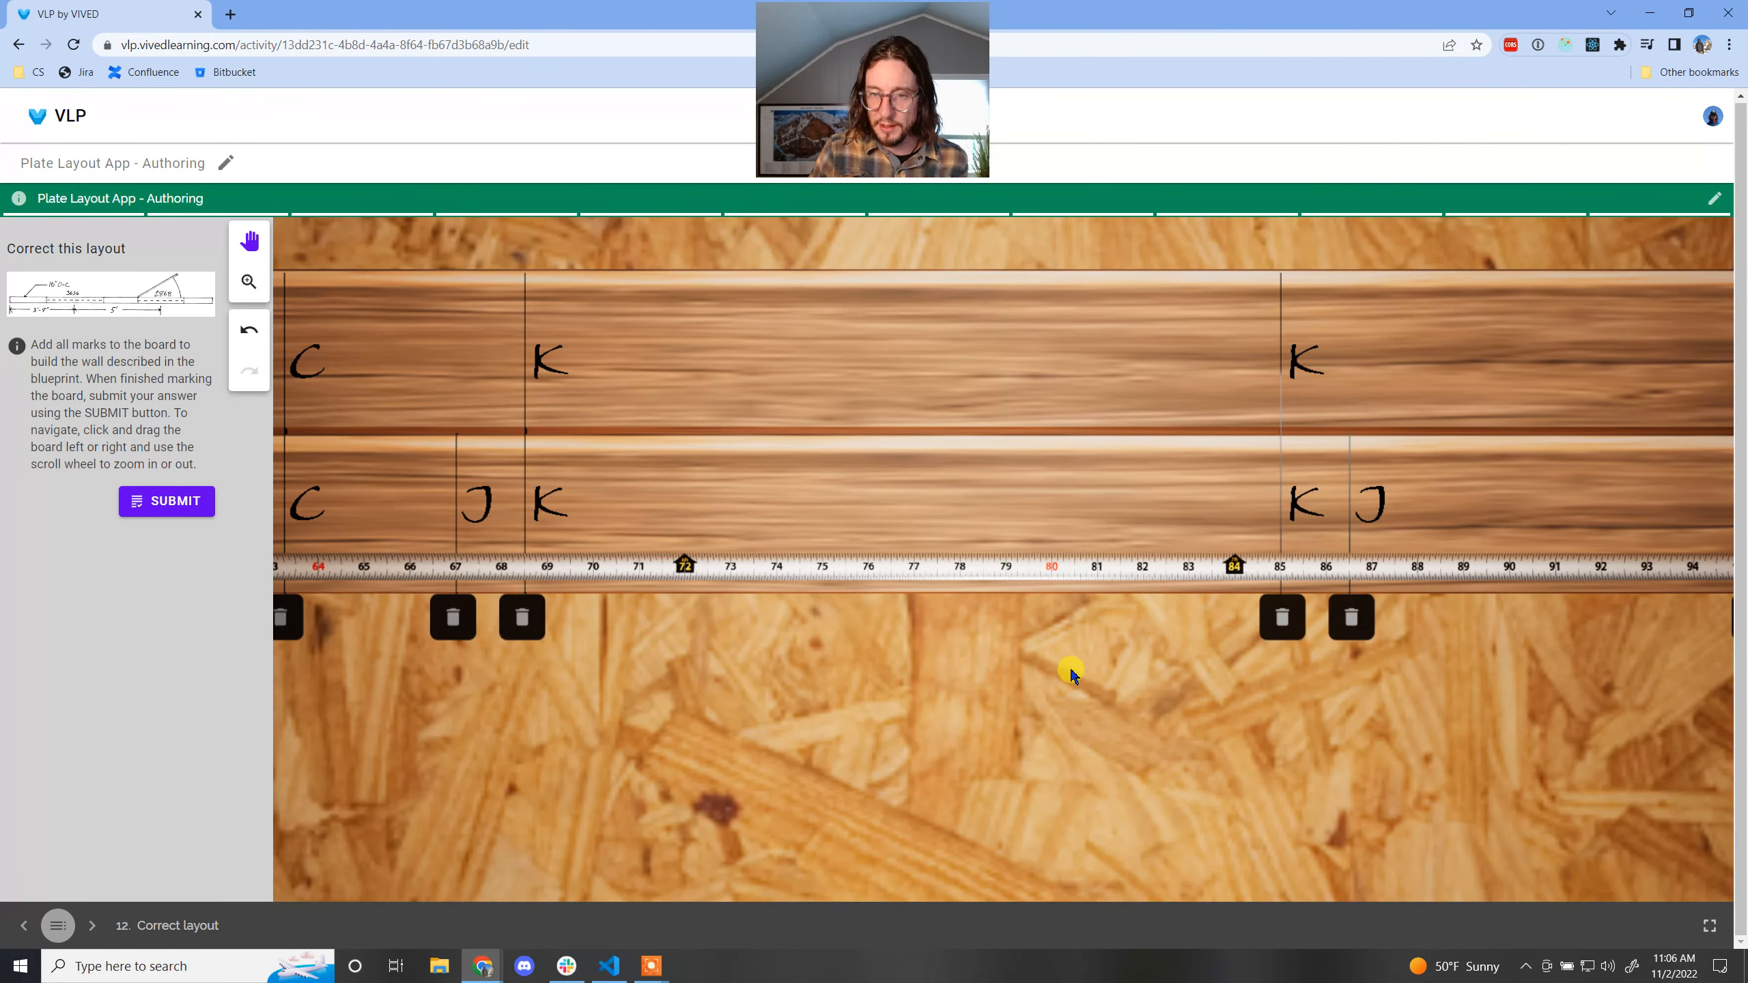
scroll(1070, 671, "up", 3)
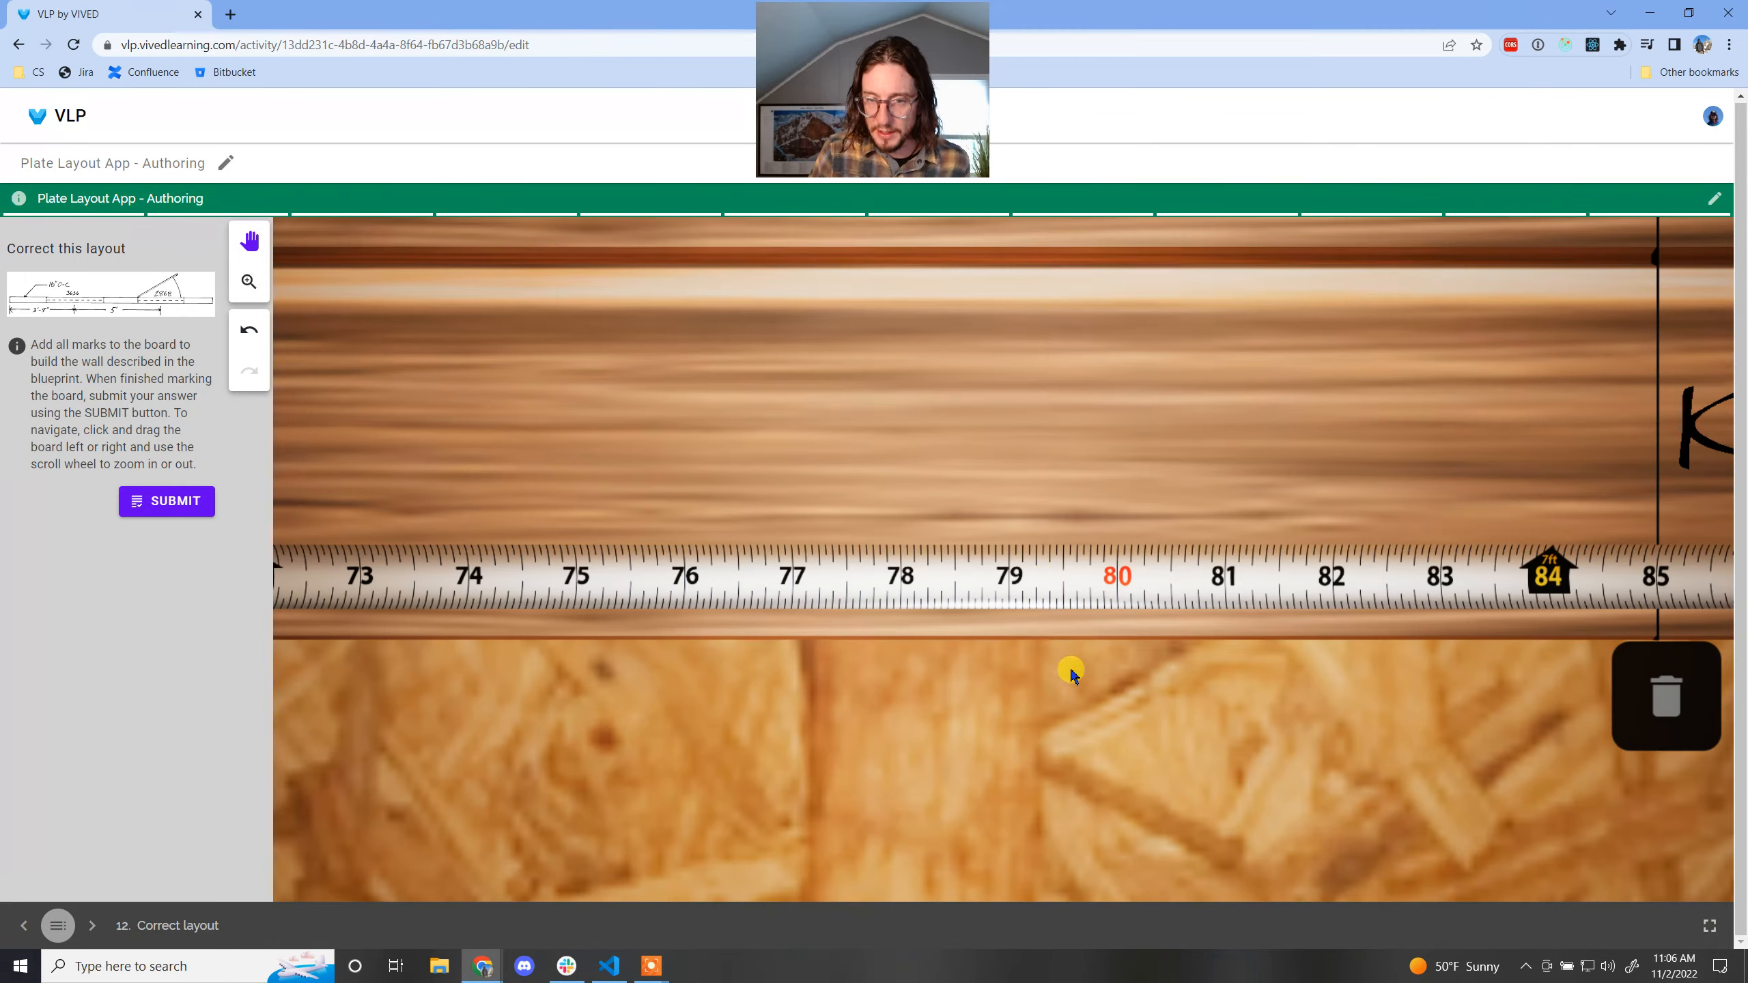
left_click(1037, 587)
left_click(1098, 479)
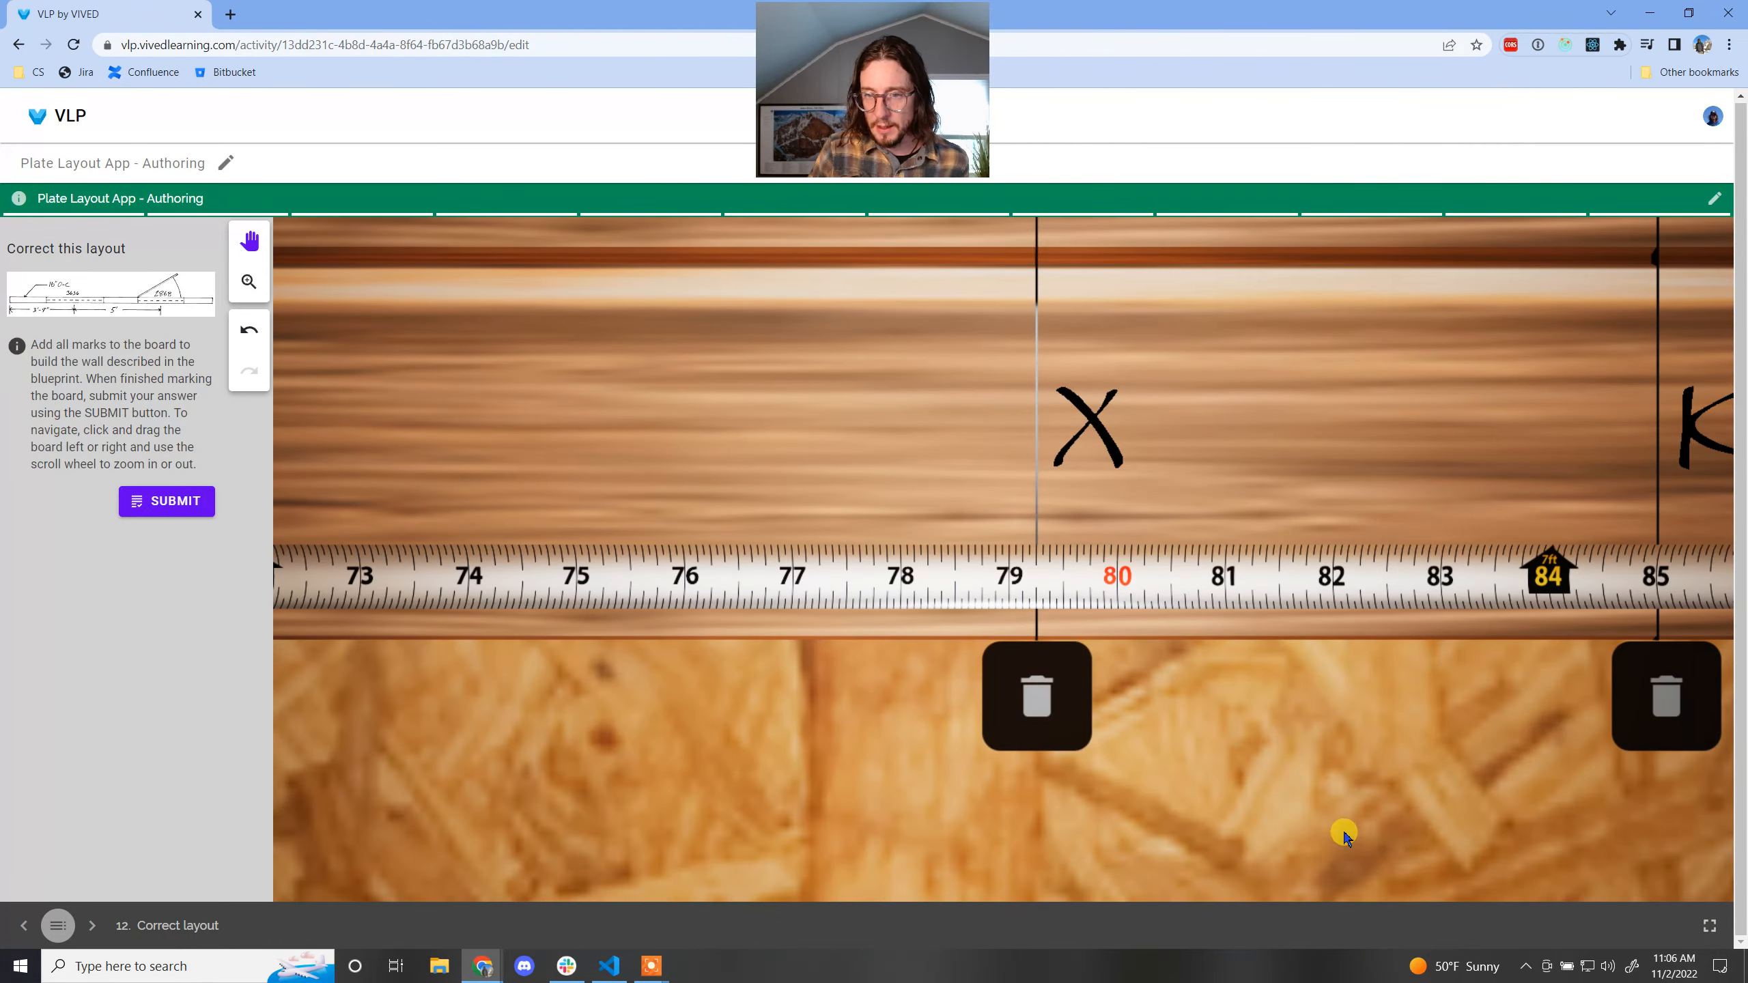
- Submit the corrected layout to view the resulting wall, and continue to the activity review with the assessment results
scroll(1343, 835, "down", 4)
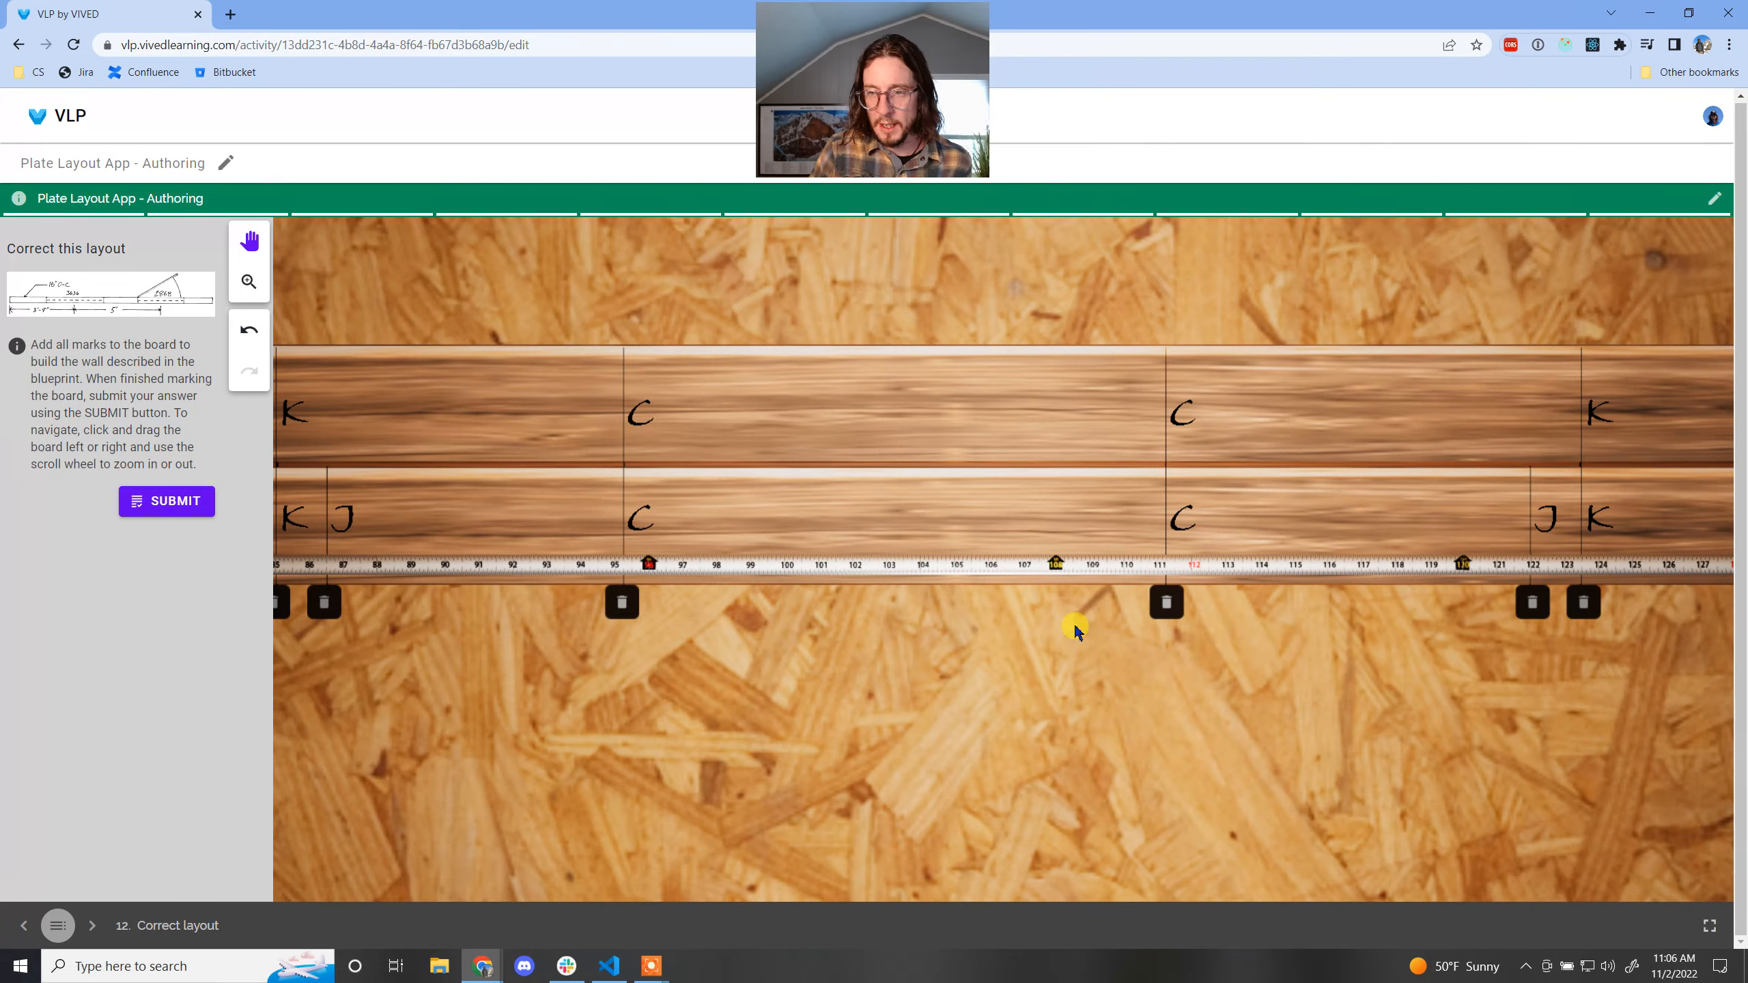
left_click_drag(1363, 675, 1180, 659)
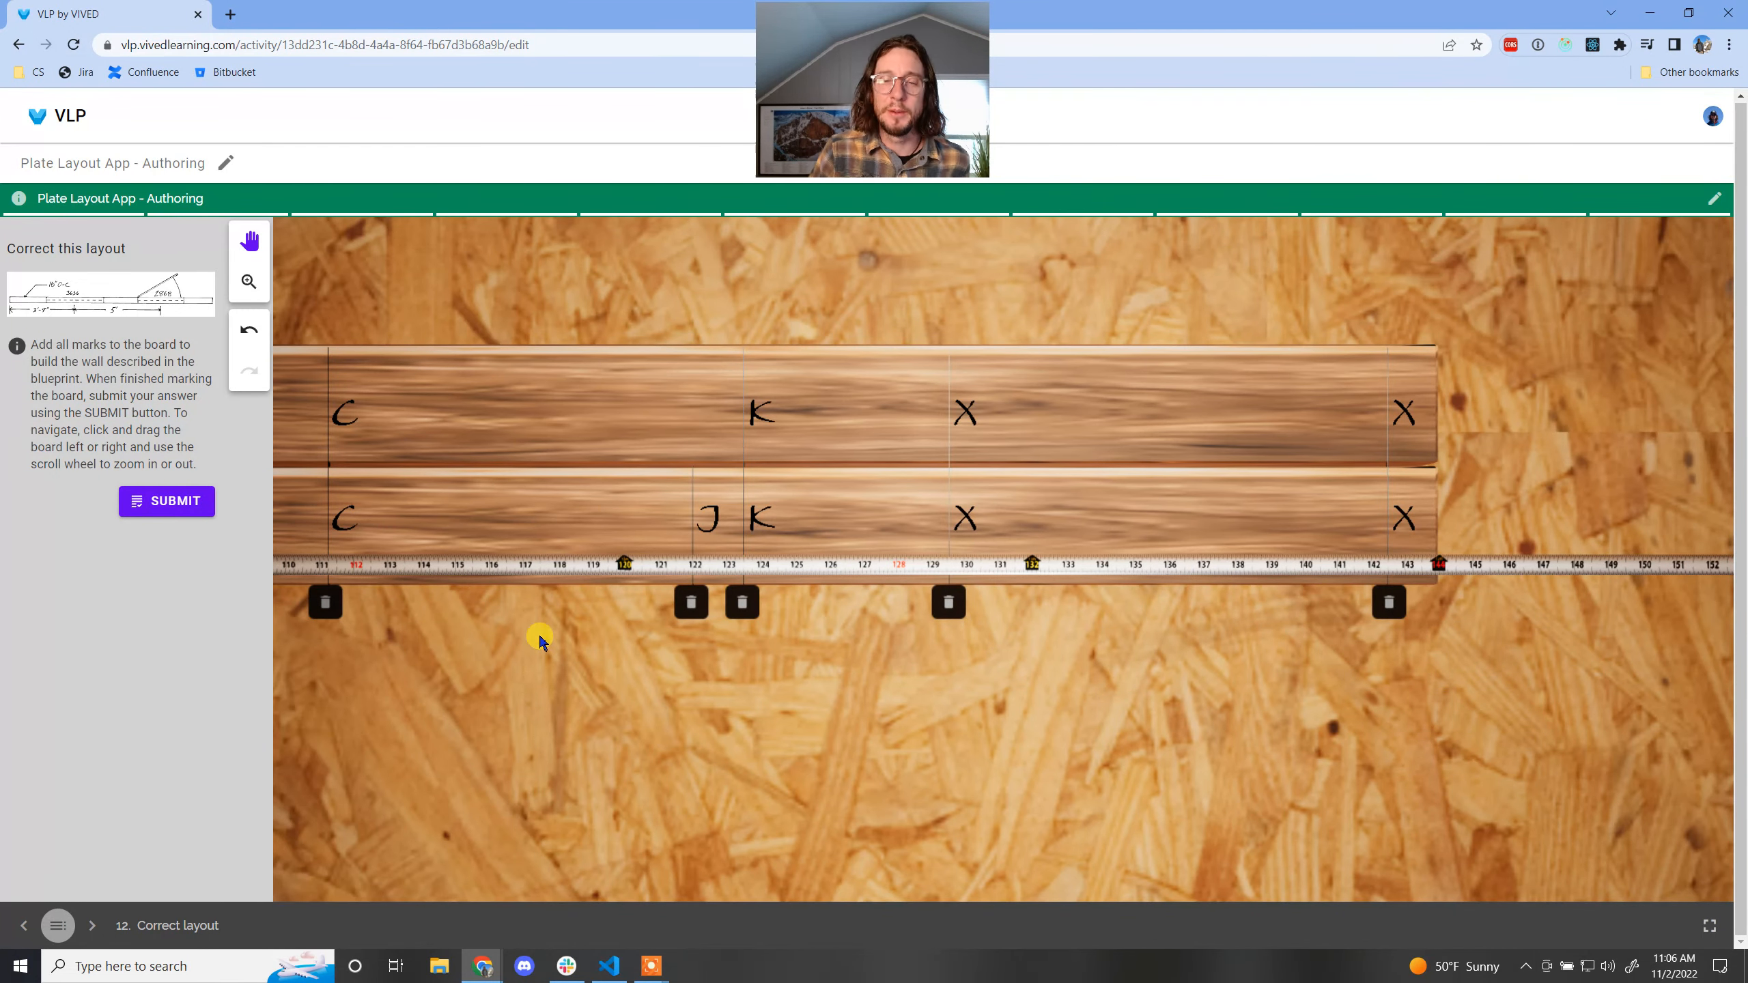
left_click(169, 518)
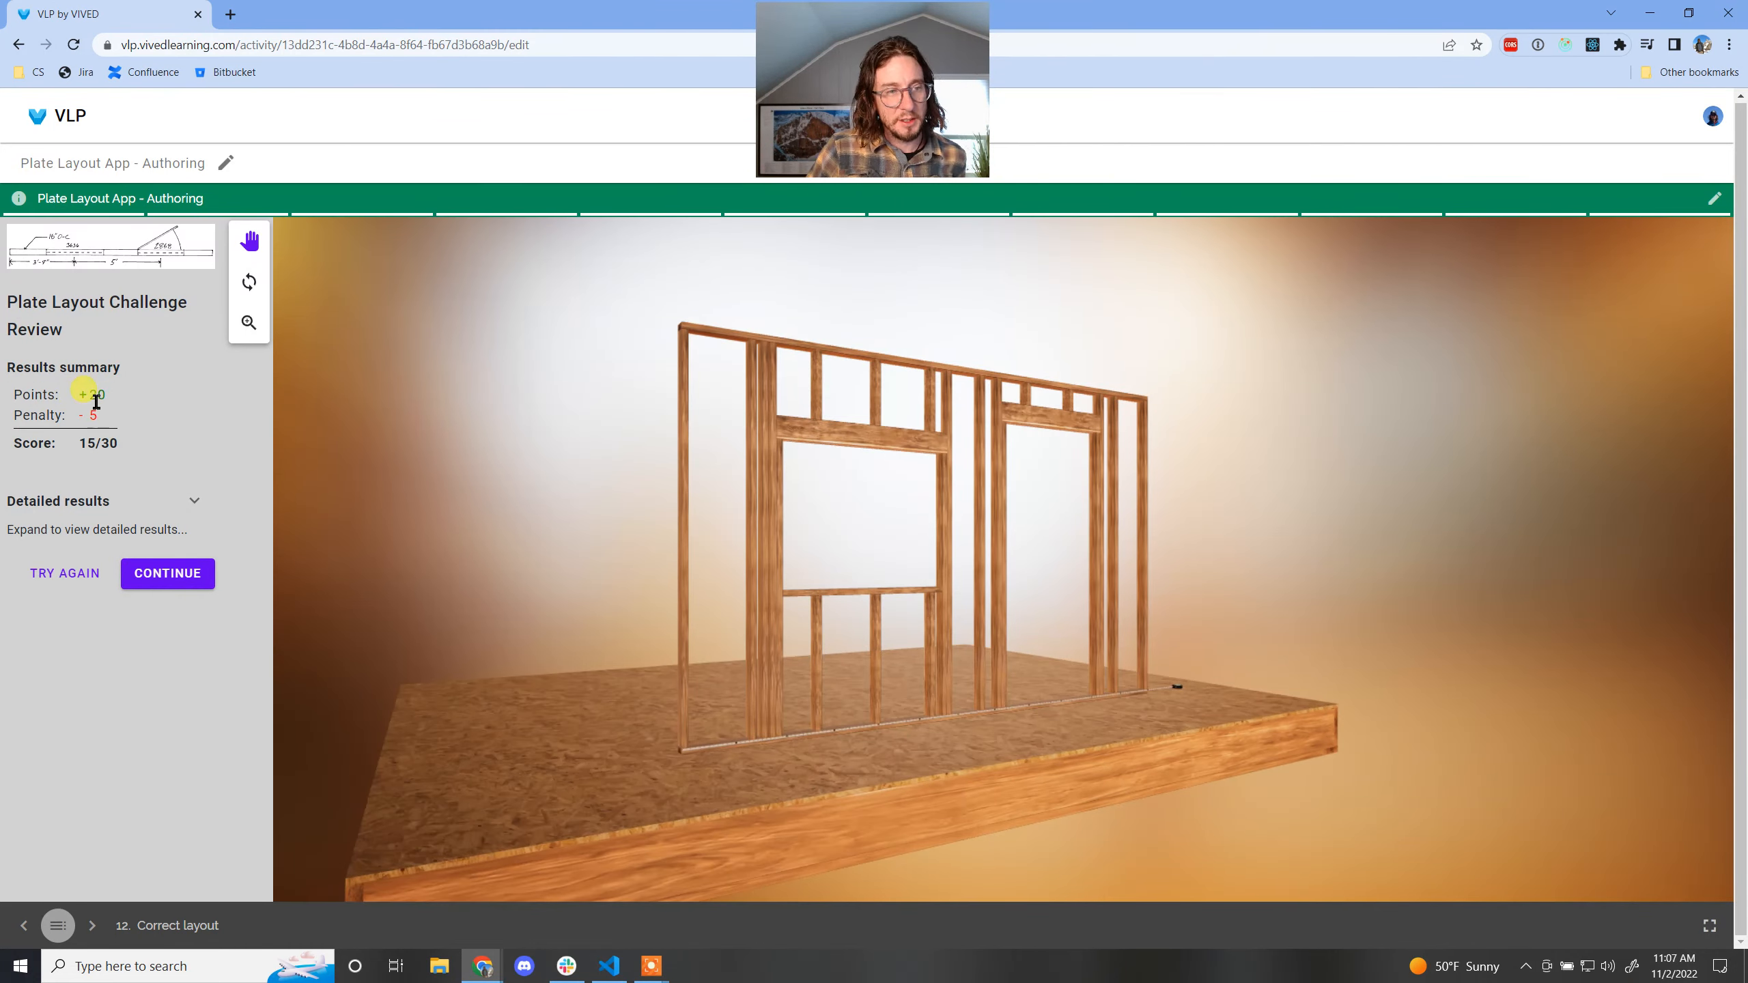
left_click_drag(819, 619, 705, 680)
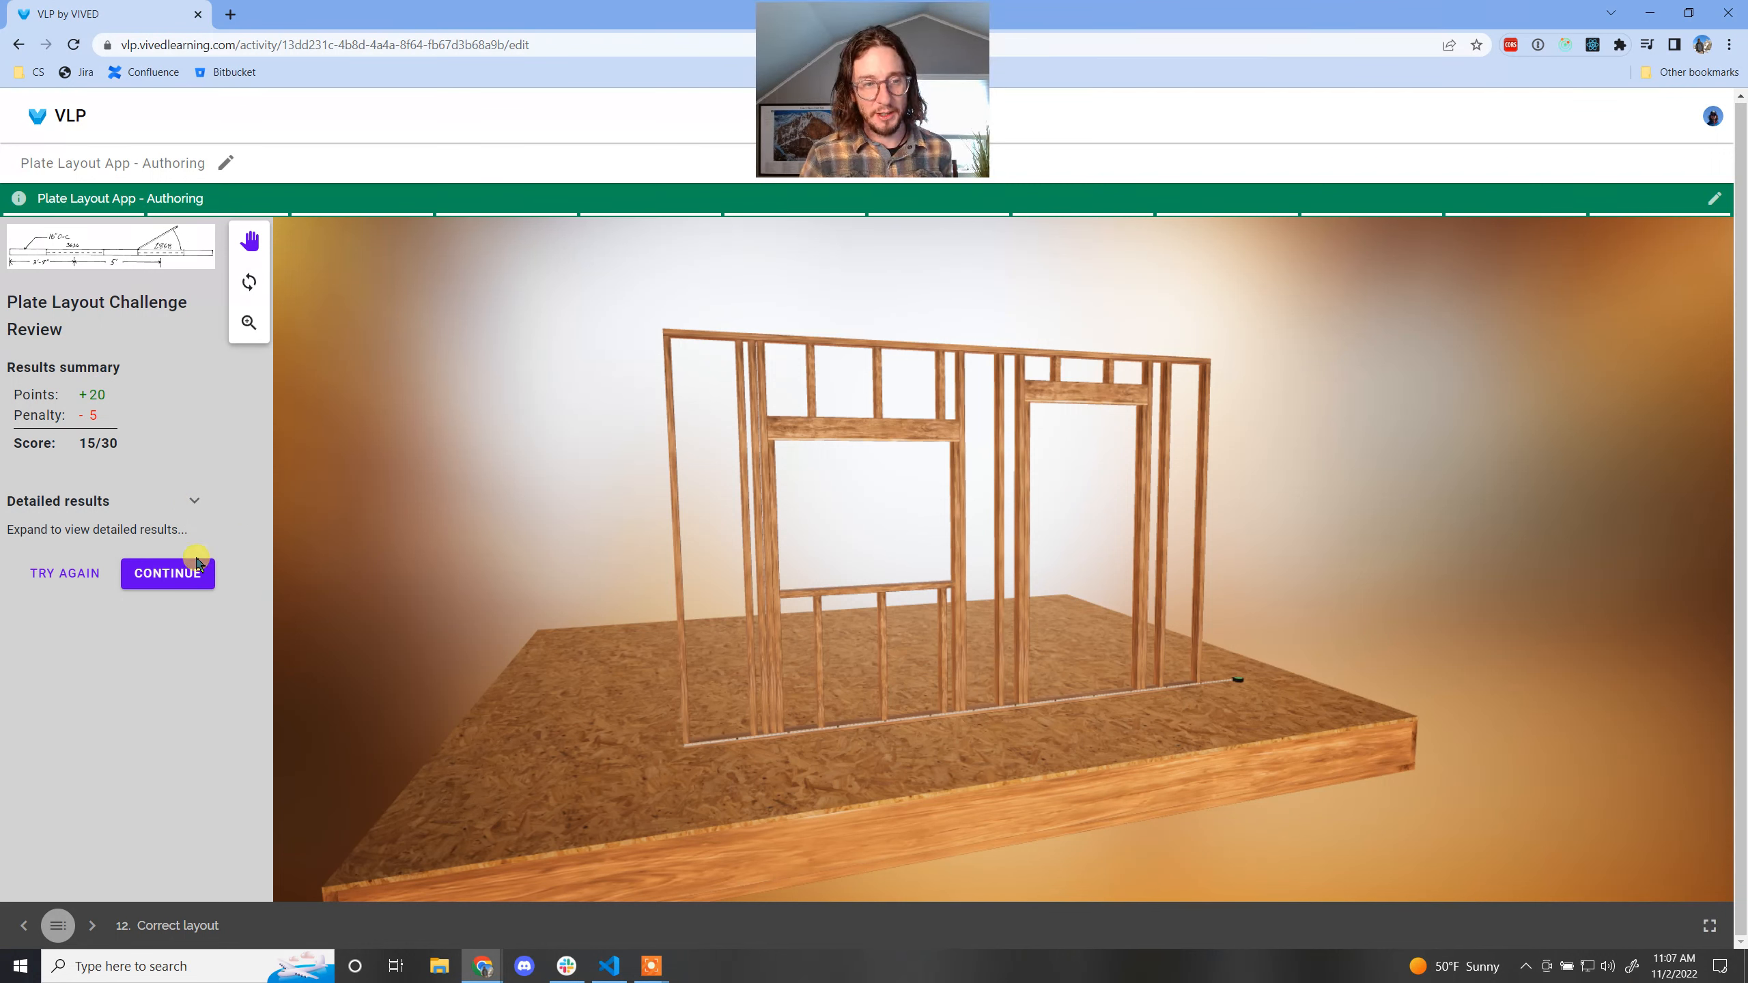
left_click(180, 573)
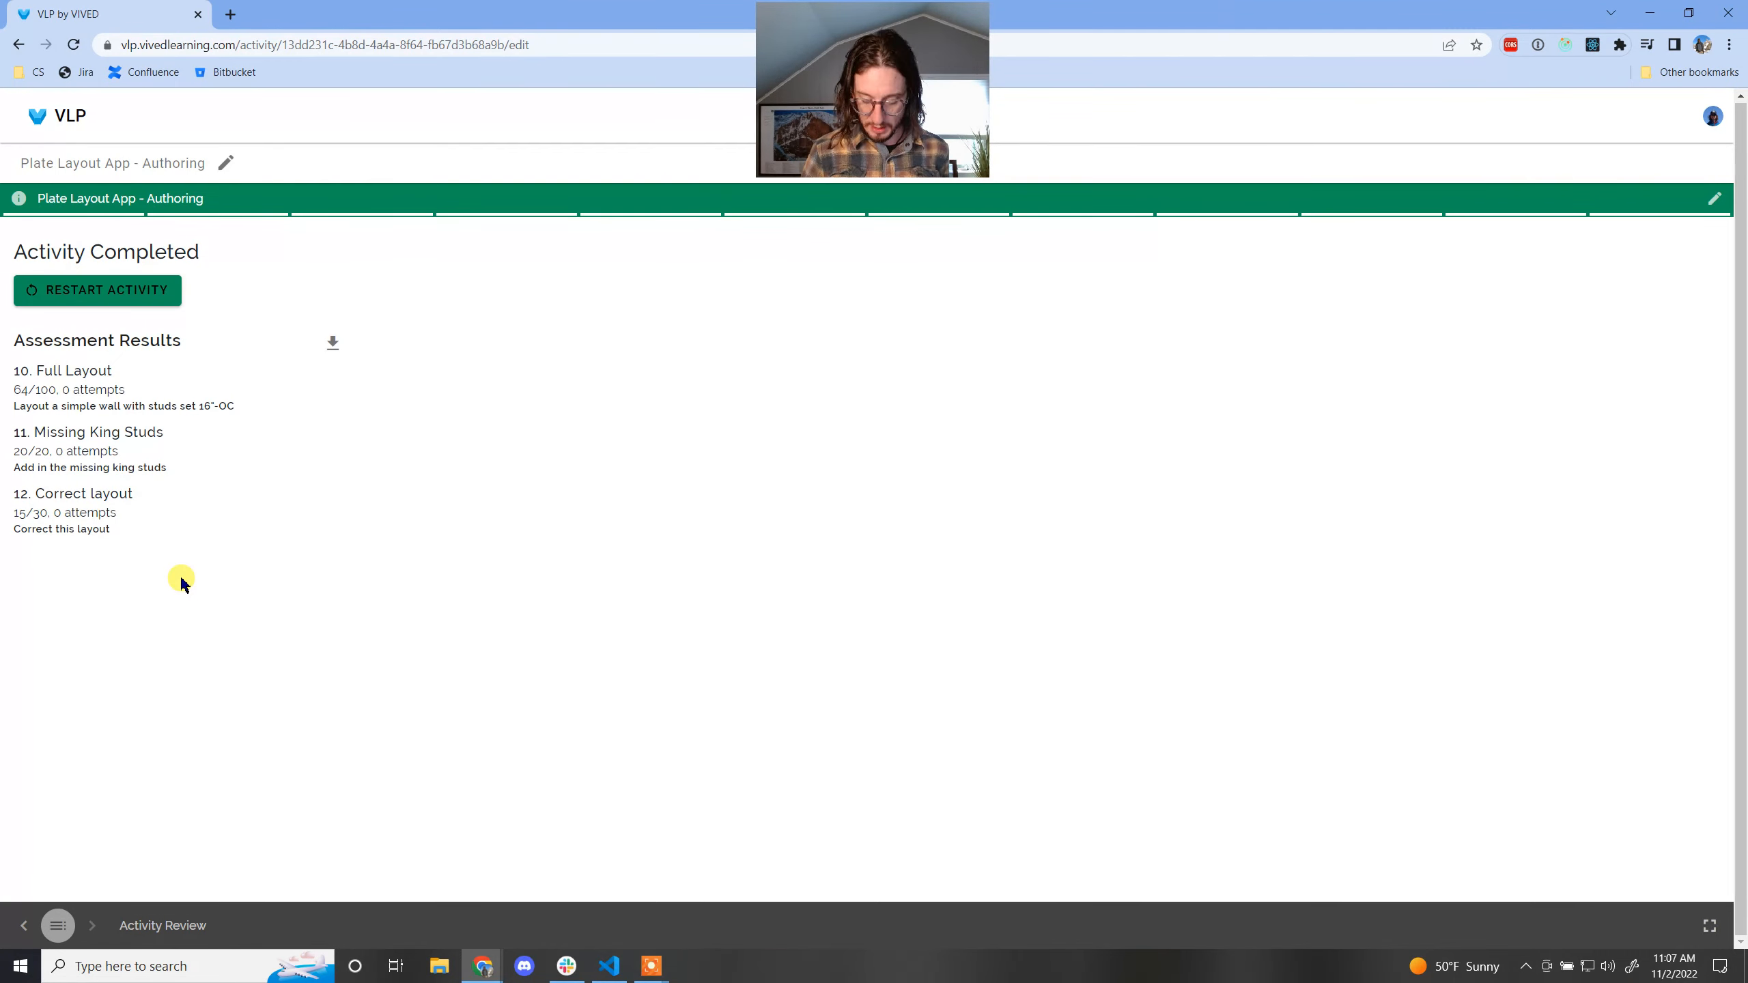